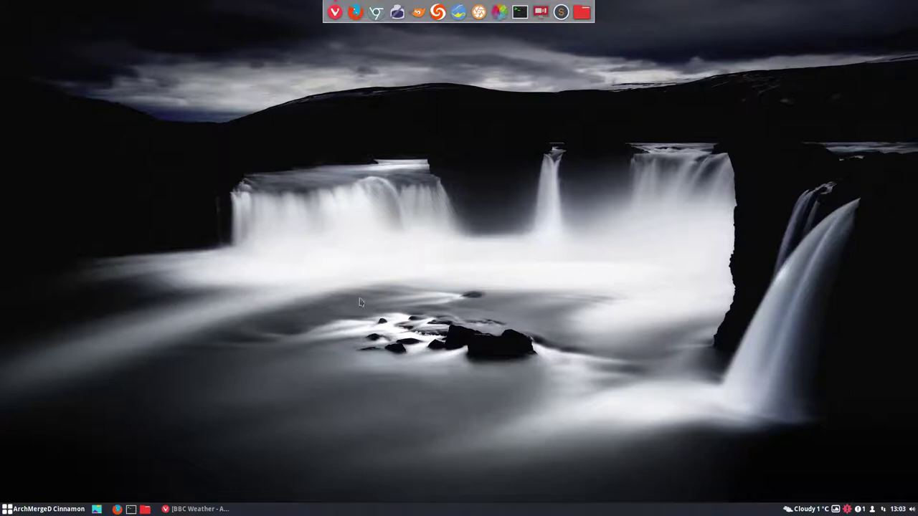
Add the Clock desklet from Desklets settings and place it in the desktop's bottom-right corner.
{"action": "right_click", "coordinate": [340, 215]}
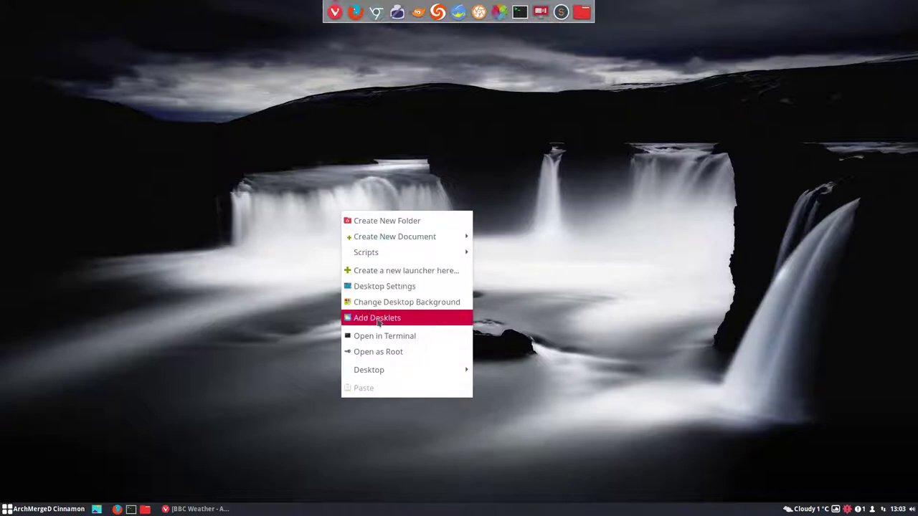
{"action": "left_click", "coordinate": [260, 310]}
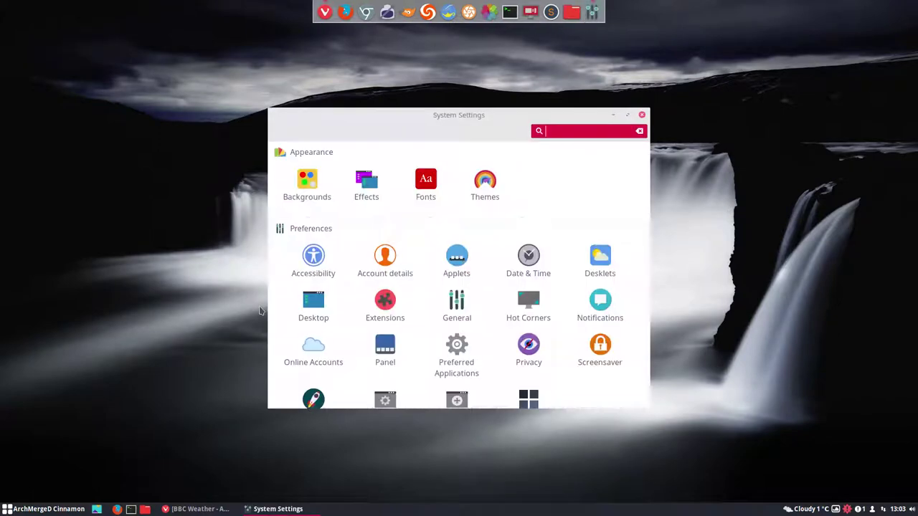
{"action": "left_click", "coordinate": [601, 262]}
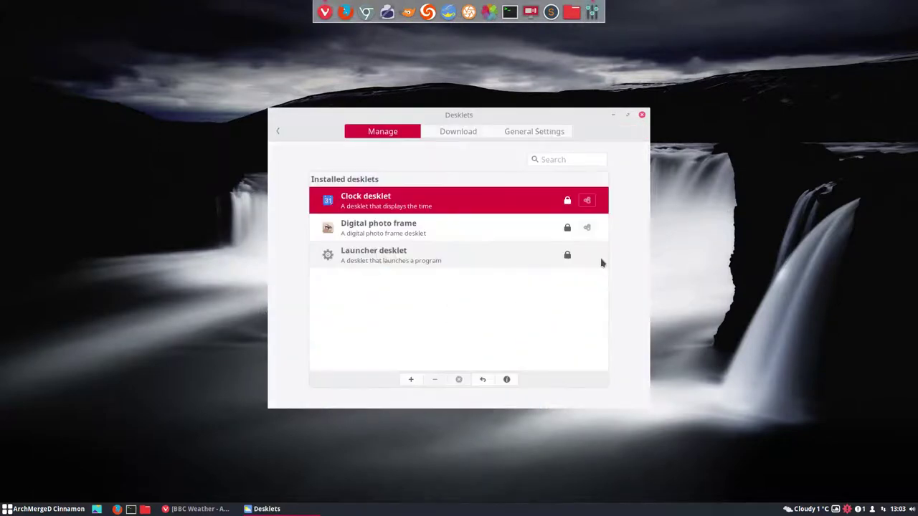
{"action": "left_click_drag", "start_coordinate": [454, 116], "coordinate": [279, 77]}
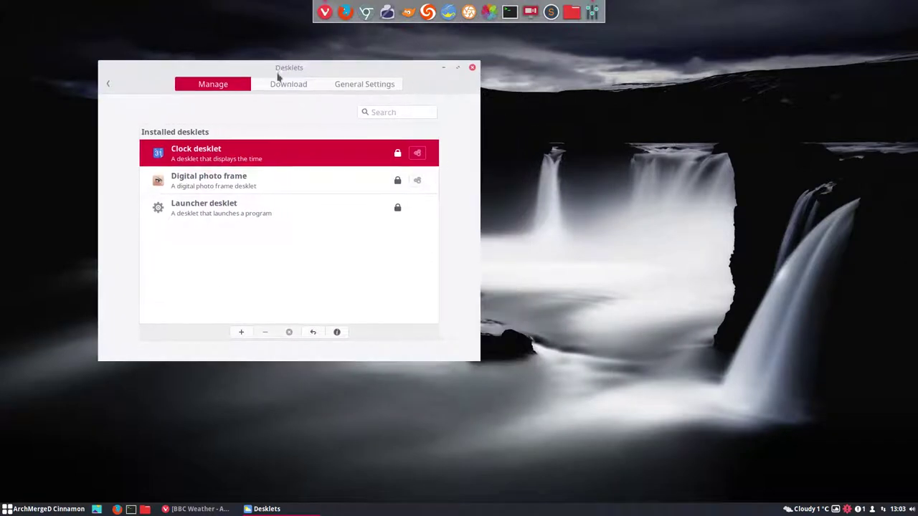
{"action": "left_click", "coordinate": [242, 333]}
{"action": "left_click_drag", "start_coordinate": [296, 71], "coordinate": [365, 208]}
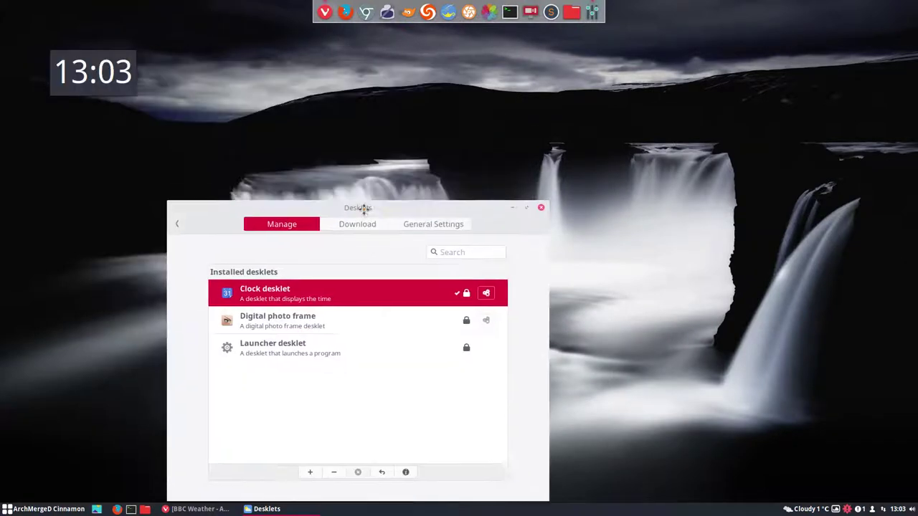
{"action": "left_click_drag", "start_coordinate": [91, 79], "coordinate": [870, 473]}
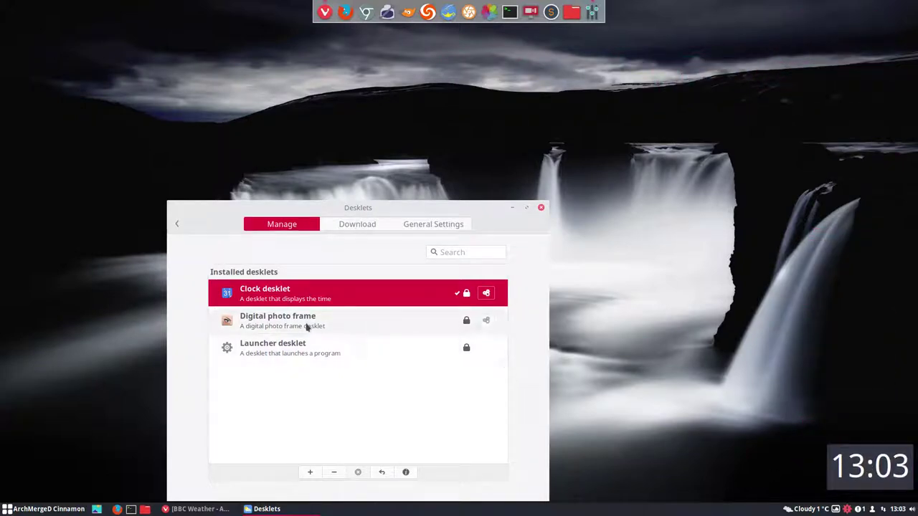
Add the Digital photo frame desklet and open its Configure folder dropdown.
{"action": "left_click", "coordinate": [307, 327]}
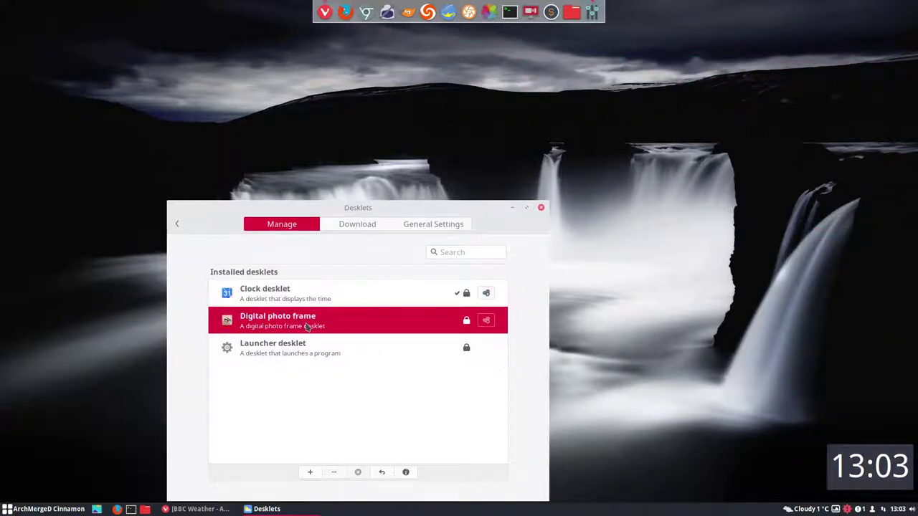
{"action": "left_click", "coordinate": [311, 473]}
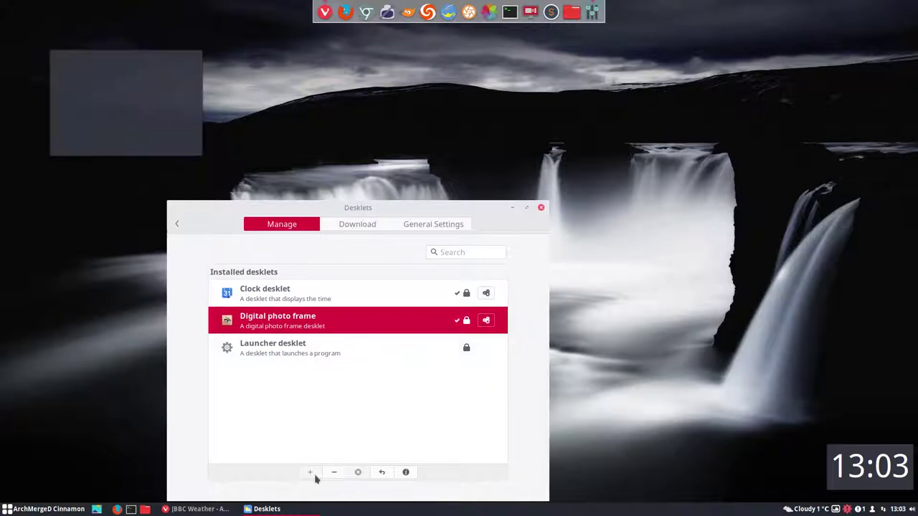
{"action": "right_click", "coordinate": [131, 90]}
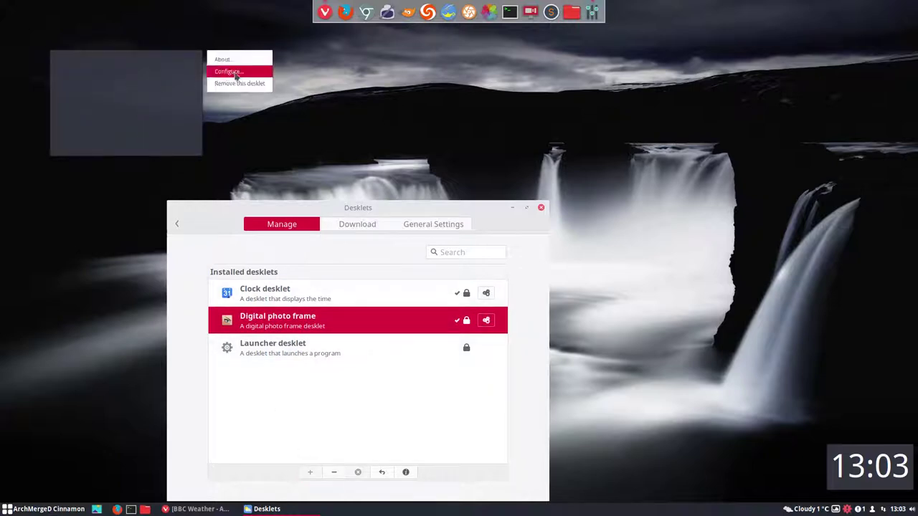
{"action": "left_click", "coordinate": [228, 71]}
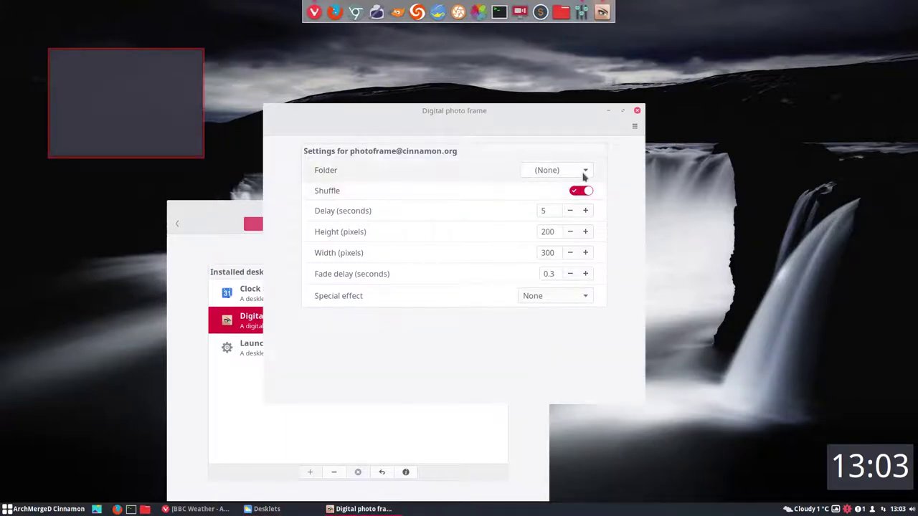
{"action": "left_click", "coordinate": [577, 171]}
Browse via Other Locations to /usr/share/backgrounds/archmerge for the photo frame folder.
{"action": "left_click", "coordinate": [566, 194]}
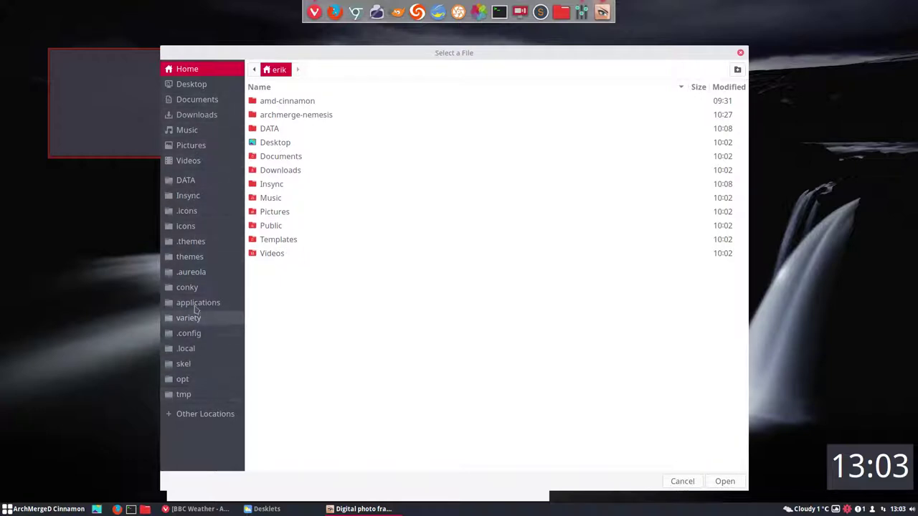
{"action": "left_click", "coordinate": [205, 414]}
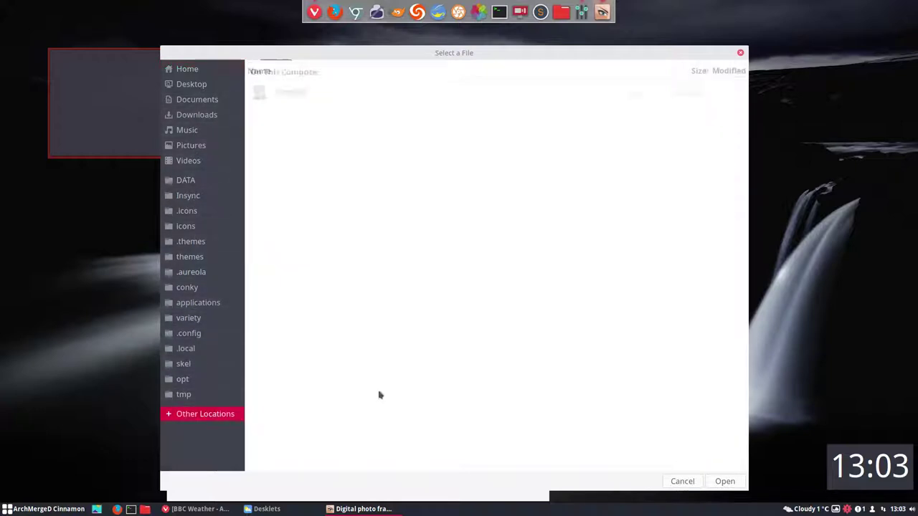
{"action": "left_click", "coordinate": [301, 93]}
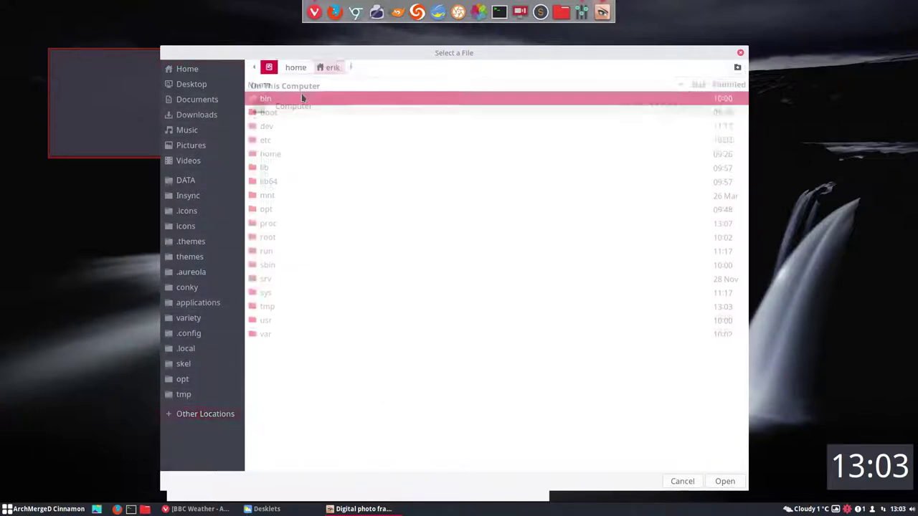
{"action": "double_click", "coordinate": [284, 323]}
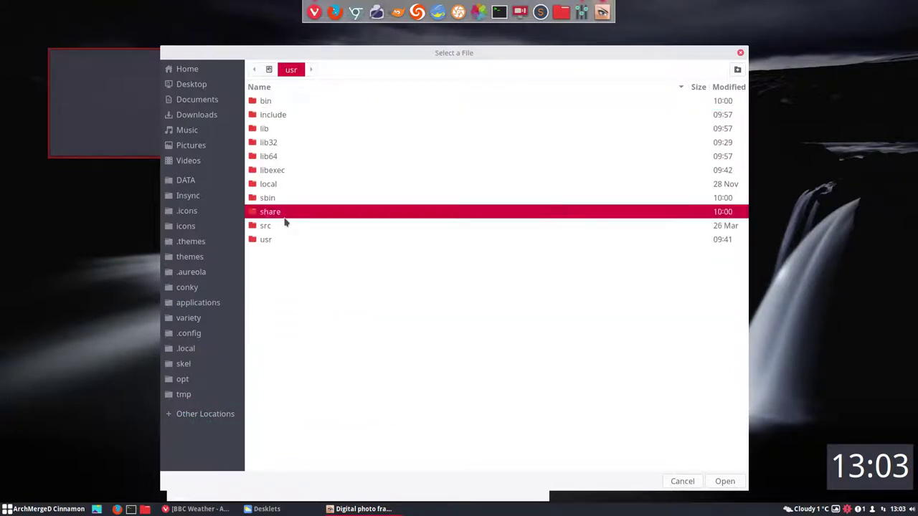
{"action": "double_click", "coordinate": [284, 215]}
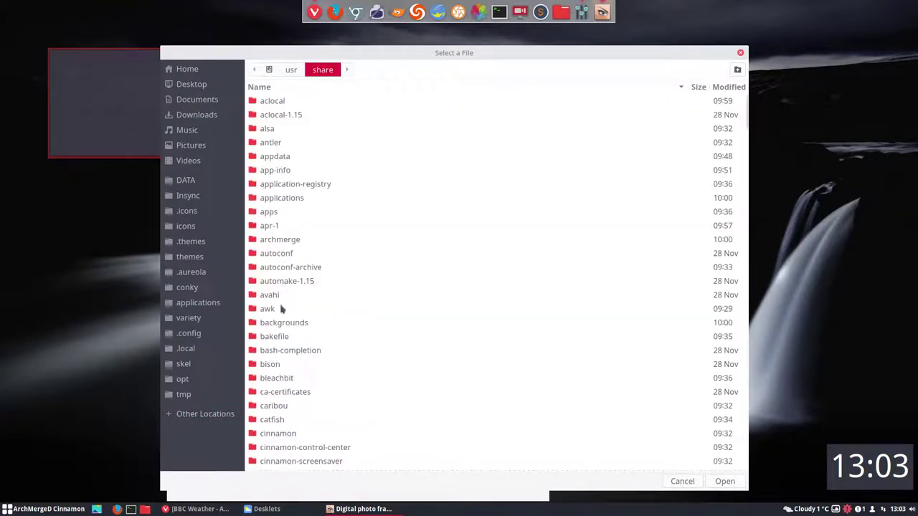
{"action": "double_click", "coordinate": [284, 324]}
{"action": "double_click", "coordinate": [287, 104]}
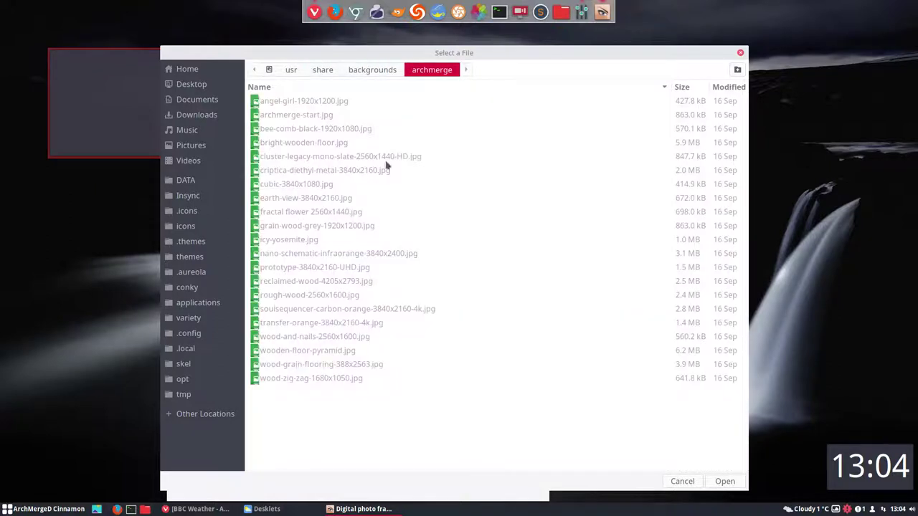
Confirm the archmerge folder and raise the photo delay to 30 seconds.
{"action": "left_click", "coordinate": [723, 482]}
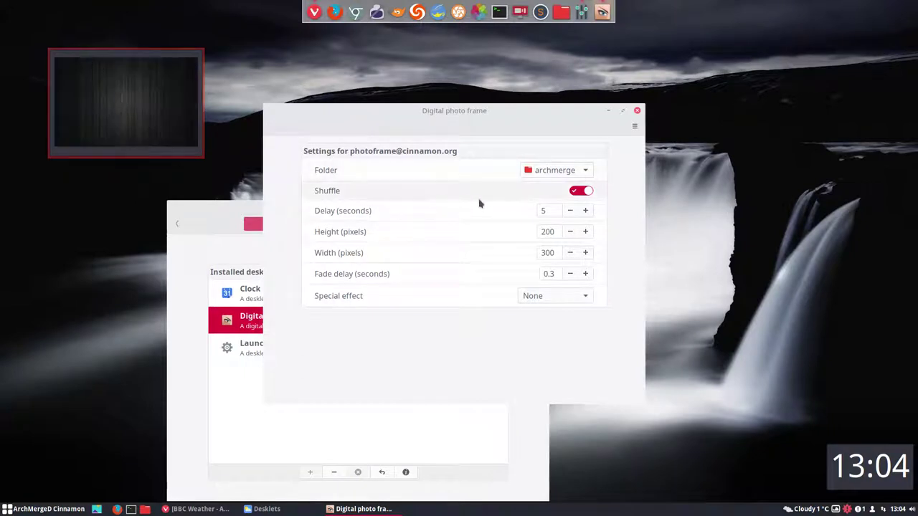
{"action": "left_click", "coordinate": [585, 210]}
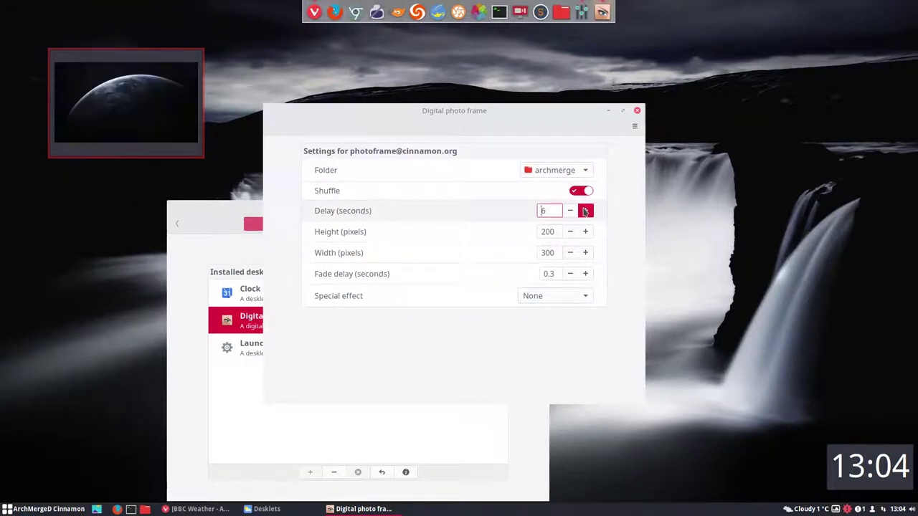
{"action": "left_click", "coordinate": [585, 210]}
{"action": "left_click", "coordinate": [586, 210]}
{"action": "left_click", "coordinate": [585, 210]}
{"action": "left_click", "coordinate": [585, 210]}
{"action": "left_click", "coordinate": [585, 210]}
{"action": "left_click", "coordinate": [586, 210]}
{"action": "left_click", "coordinate": [585, 210]}
{"action": "left_click", "coordinate": [586, 211]}
{"action": "left_click", "coordinate": [585, 210]}
{"action": "left_click", "coordinate": [585, 210]}
{"action": "left_click", "coordinate": [586, 210]}
{"action": "left_click", "coordinate": [585, 210]}
{"action": "left_click", "coordinate": [585, 211]}
{"action": "left_click", "coordinate": [586, 210]}
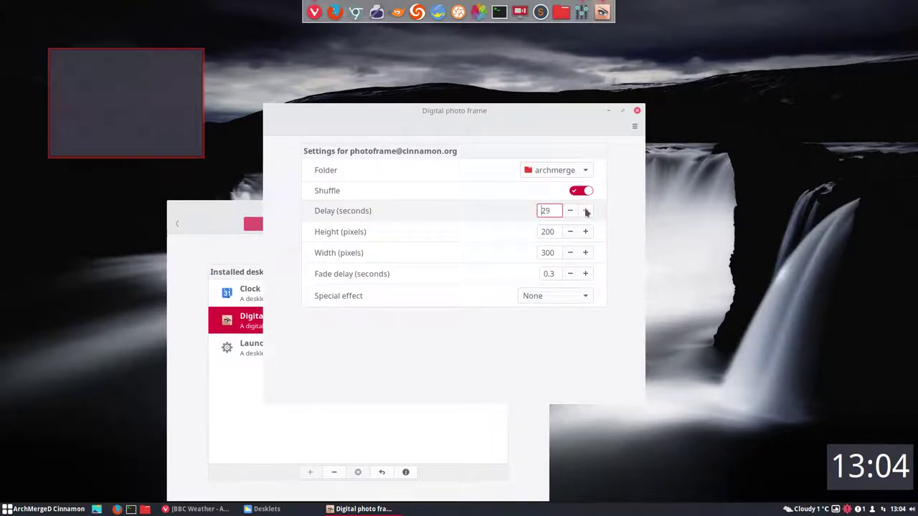
{"action": "left_click", "coordinate": [585, 211]}
Set the photo frame size to 200 by 200 pixels.
{"action": "left_click", "coordinate": [586, 232]}
{"action": "left_click", "coordinate": [586, 232]}
{"action": "left_click", "coordinate": [586, 253]}
{"action": "left_click", "coordinate": [586, 253]}
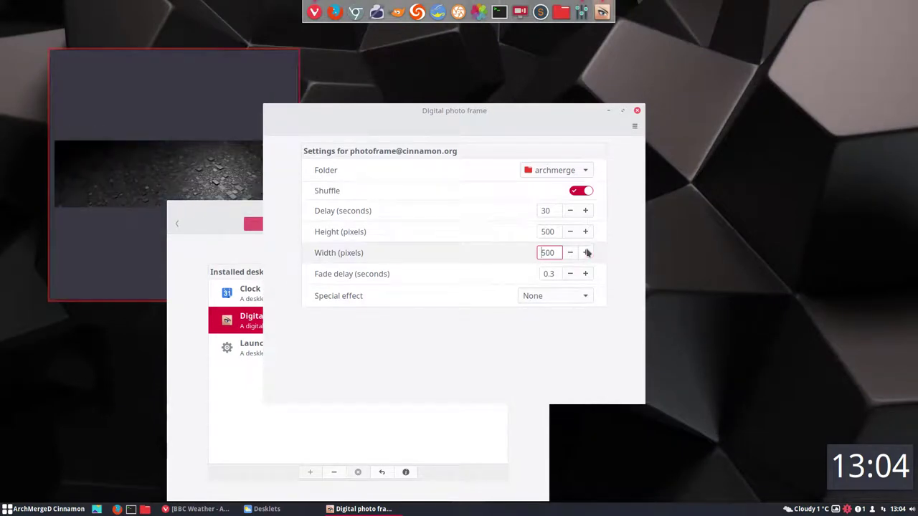
{"action": "left_click", "coordinate": [570, 232]}
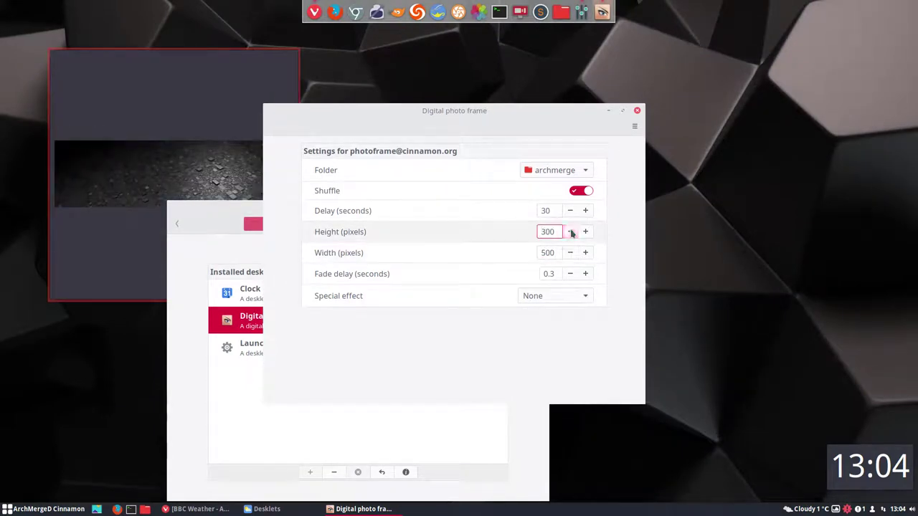
{"action": "left_click", "coordinate": [571, 232]}
{"action": "left_click", "coordinate": [571, 232]}
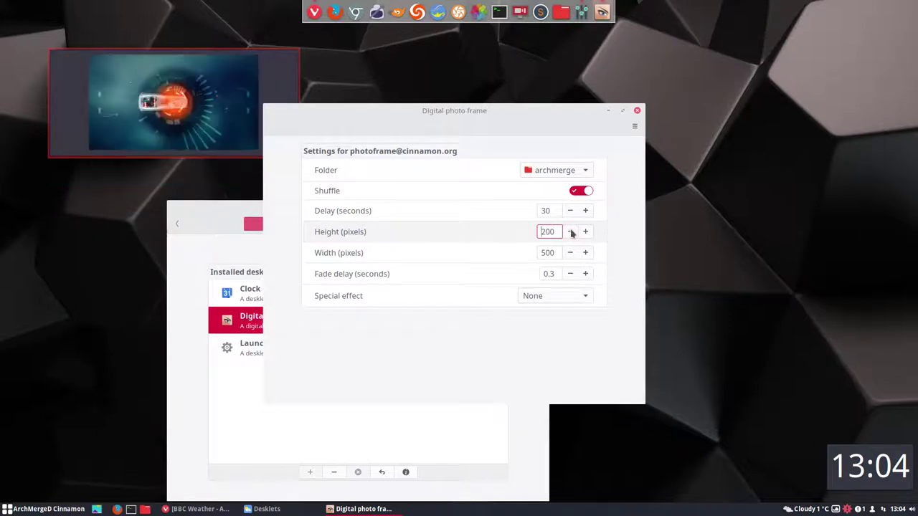
{"action": "left_click", "coordinate": [572, 254]}
{"action": "left_click", "coordinate": [571, 253]}
{"action": "left_click", "coordinate": [572, 254]}
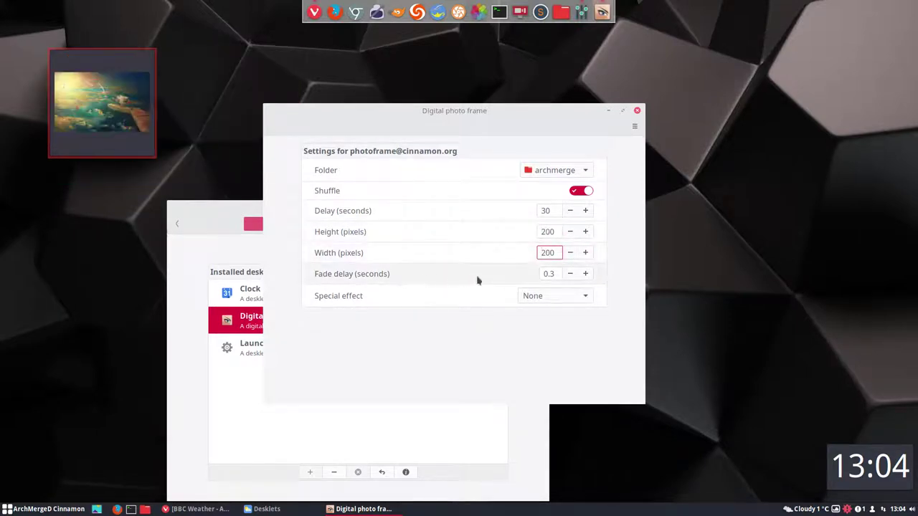
Raise the fade delay to 0.7 seconds and leave Special effect at None.
{"action": "left_click", "coordinate": [586, 273]}
{"action": "left_click", "coordinate": [585, 273]}
{"action": "left_click", "coordinate": [586, 274]}
{"action": "left_click", "coordinate": [585, 274]}
{"action": "left_click", "coordinate": [582, 296]}
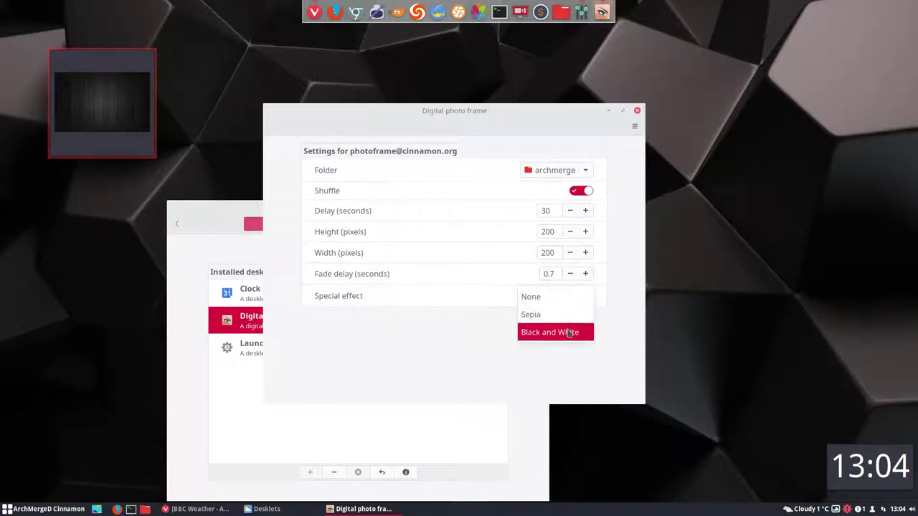
{"action": "left_click", "coordinate": [468, 343]}
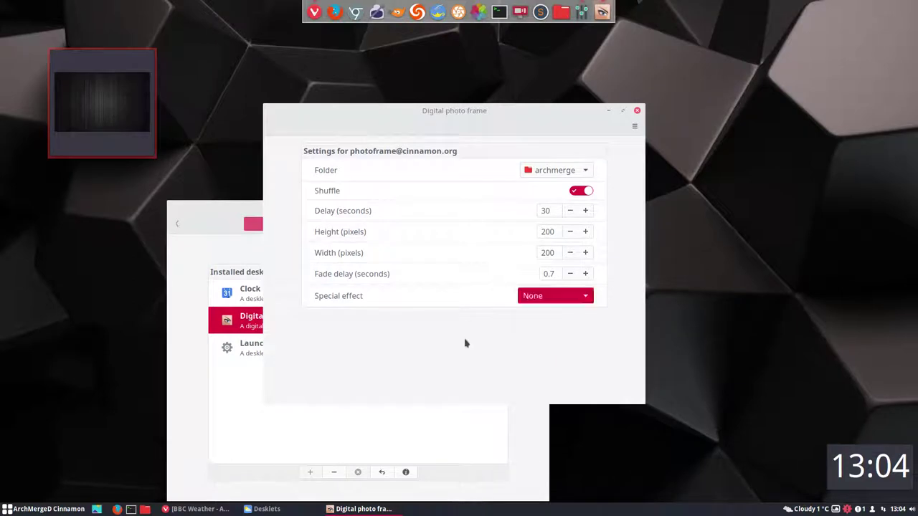
Add the Launcher desklet and place it in the desktop's top-right corner.
{"action": "left_click", "coordinate": [637, 113]}
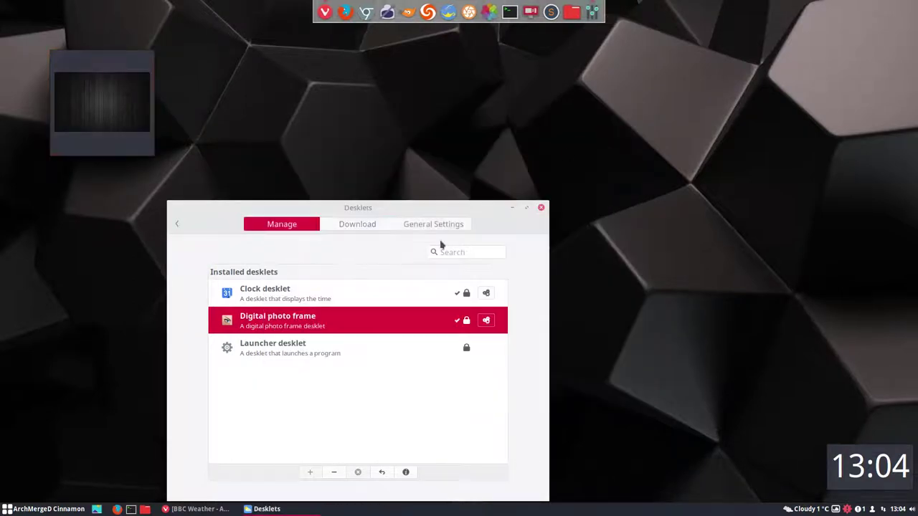
{"action": "left_click", "coordinate": [293, 353]}
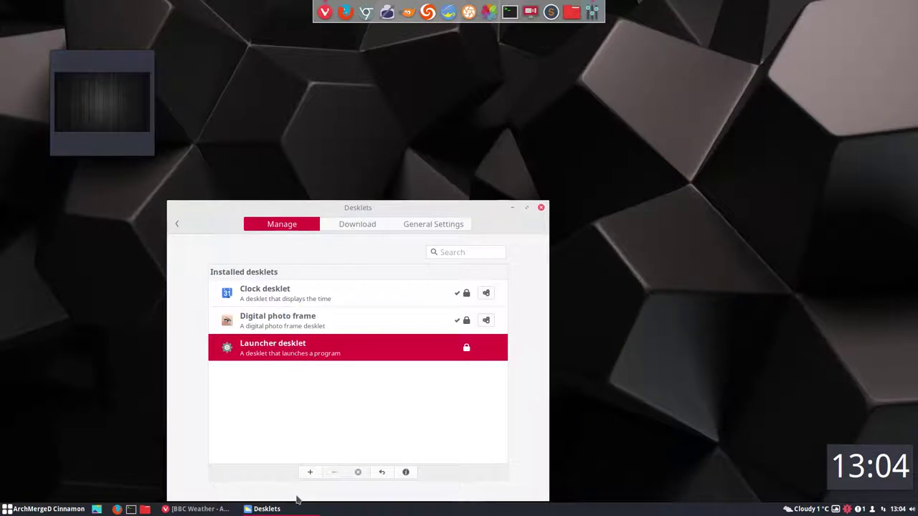
{"action": "left_click", "coordinate": [310, 473]}
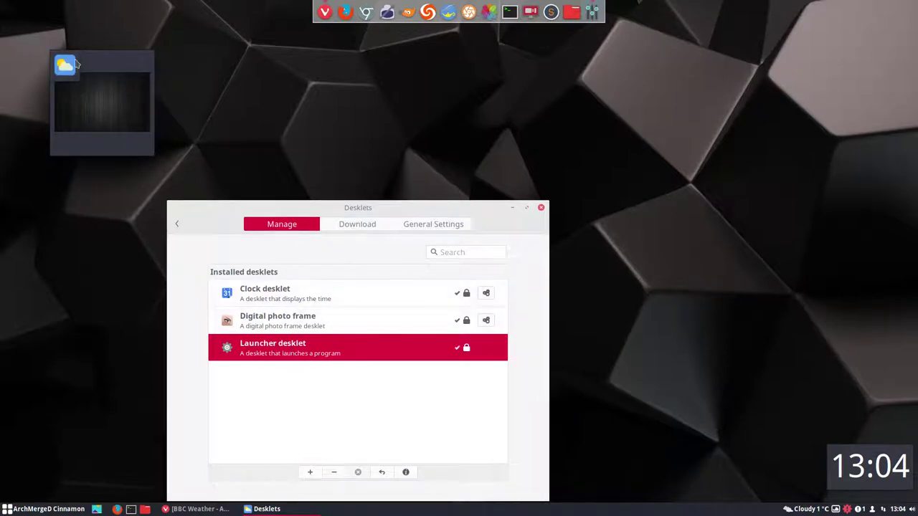
{"action": "left_click_drag", "start_coordinate": [74, 65], "coordinate": [868, 34]}
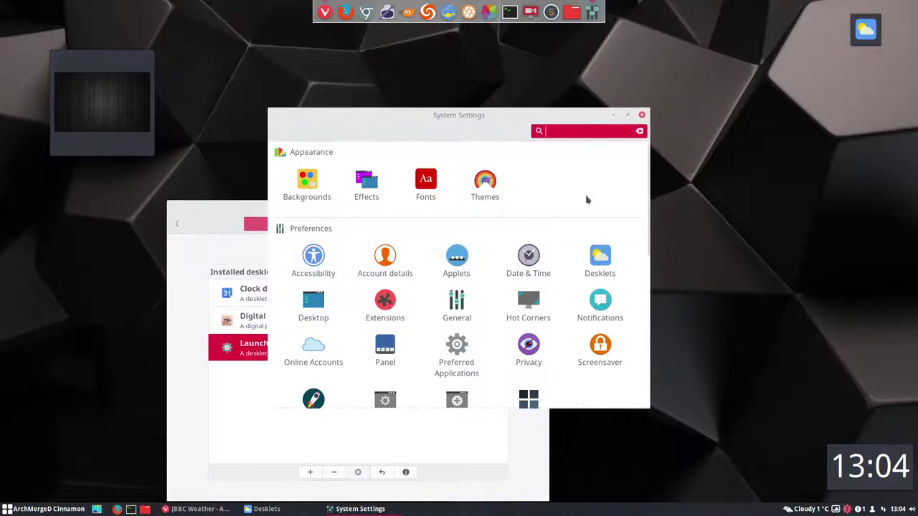
Close System Settings, then test the launcher by opening and closing it again.
{"action": "left_click", "coordinate": [642, 116]}
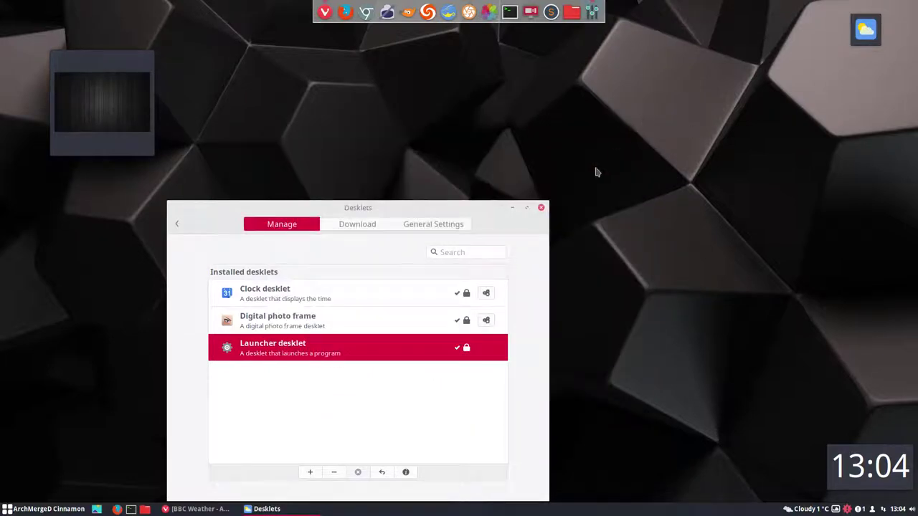
{"action": "left_click", "coordinate": [864, 32]}
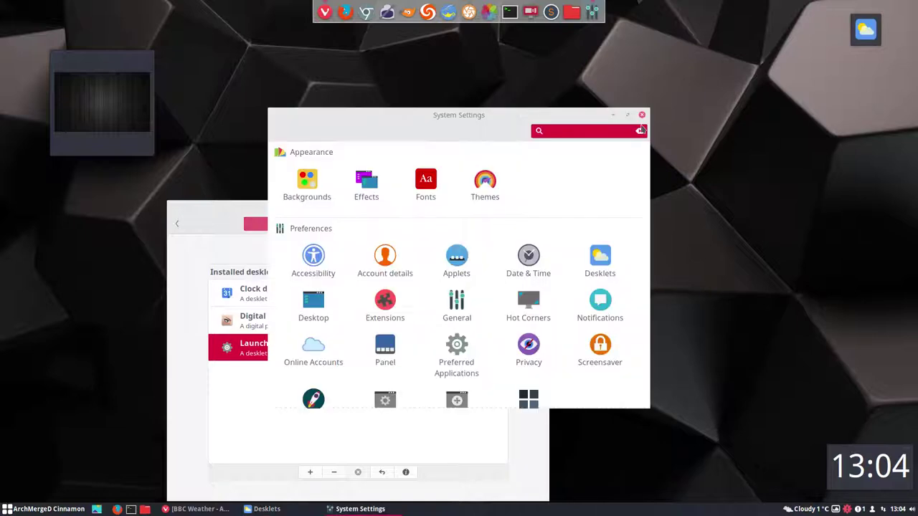
{"action": "left_click", "coordinate": [642, 115]}
Edit the launcher to run Meld as a regular Application.
{"action": "right_click", "coordinate": [866, 29]}
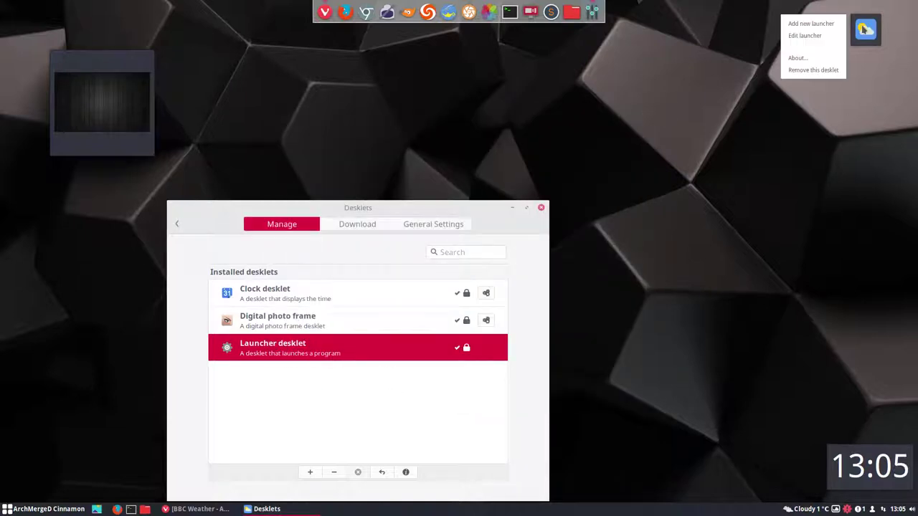
{"action": "left_click", "coordinate": [803, 35]}
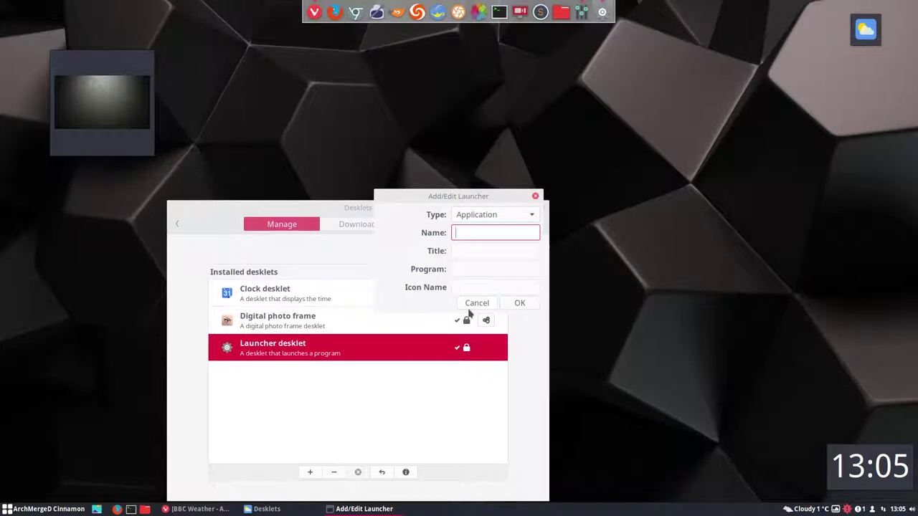
{"action": "type", "text": "eld"}
{"action": "left_click", "coordinate": [503, 216]}
{"action": "left_click", "coordinate": [493, 232]}
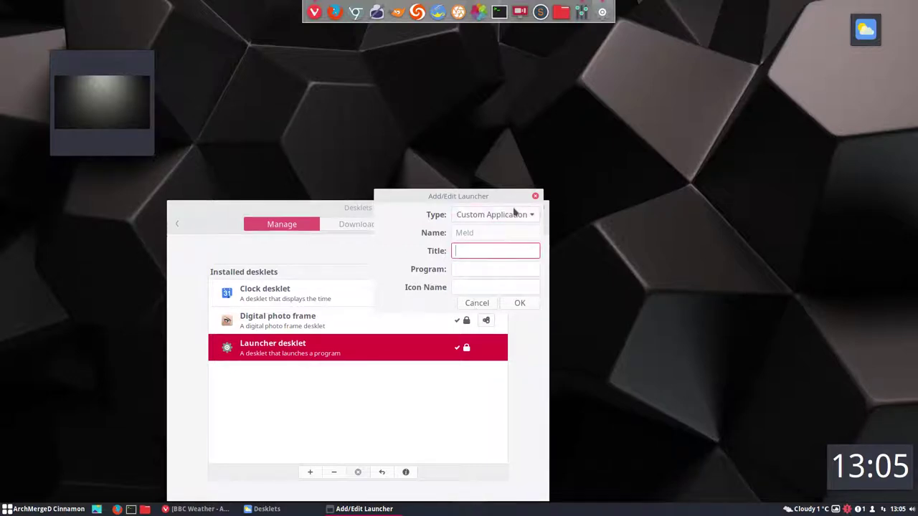
{"action": "left_click", "coordinate": [514, 210]}
{"action": "left_click", "coordinate": [488, 200]}
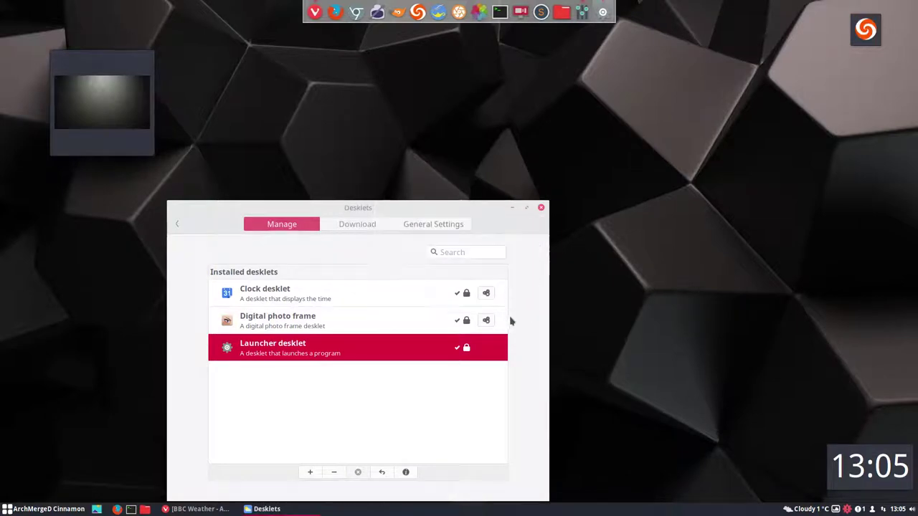
{"action": "left_click", "coordinate": [512, 305]}
Launch Meld from the desklet twice, closing it each time.
{"action": "left_click", "coordinate": [861, 35]}
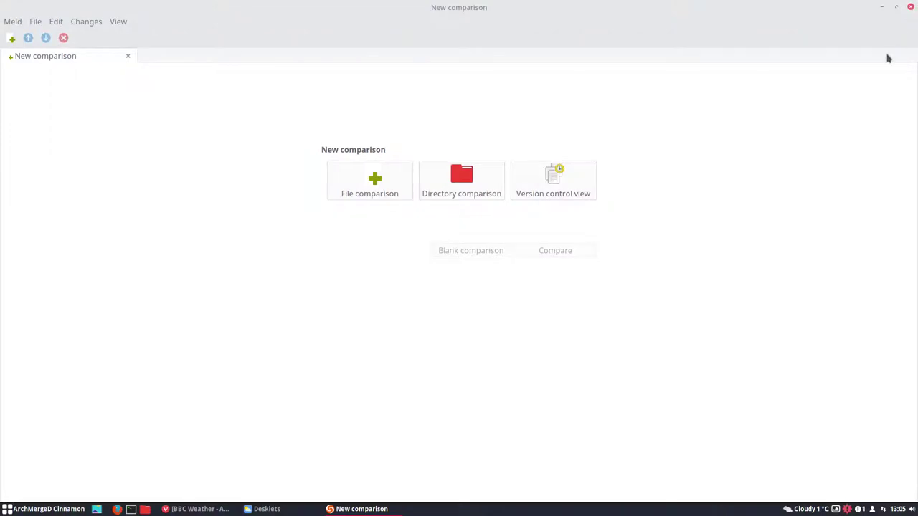
{"action": "left_click", "coordinate": [912, 5]}
{"action": "left_click", "coordinate": [866, 32]}
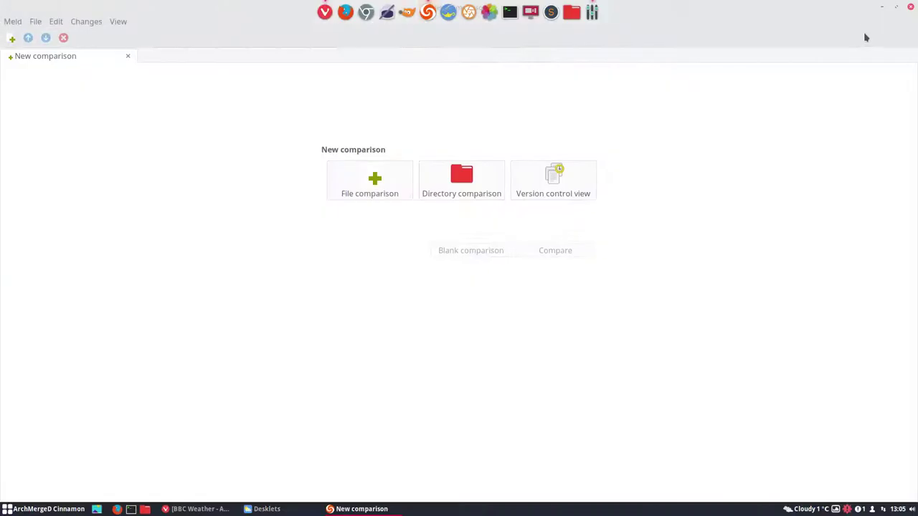
{"action": "left_click", "coordinate": [911, 8]}
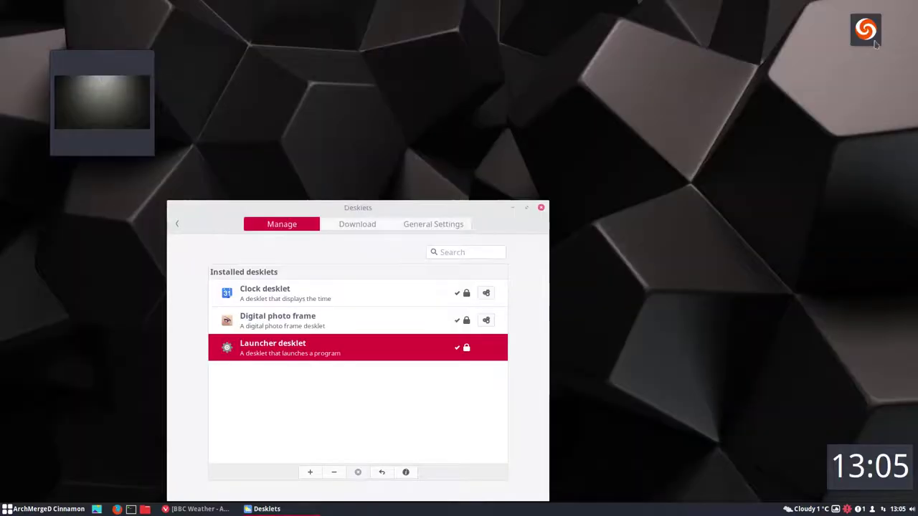
Turn the launcher into a Custom Application titled Conky with icon name conky.
{"action": "right_click", "coordinate": [865, 29]}
{"action": "left_click", "coordinate": [818, 43]}
{"action": "left_click", "coordinate": [510, 219]}
{"action": "left_click", "coordinate": [500, 236]}
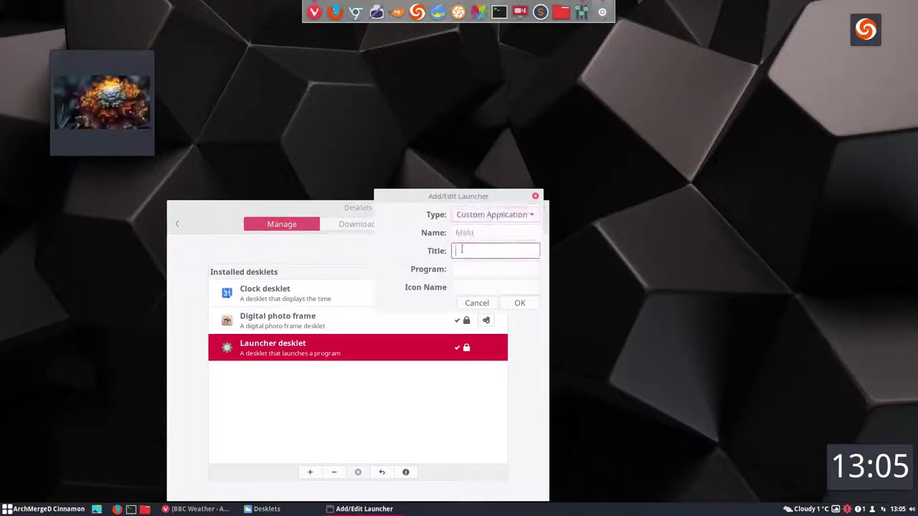
{"action": "left_click", "coordinate": [461, 272]}
{"action": "left_click", "coordinate": [459, 286]}
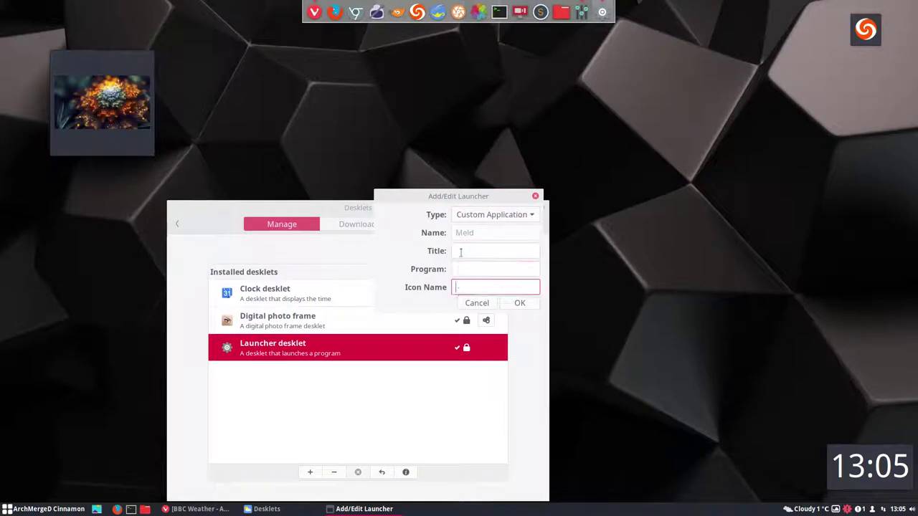
{"action": "left_click", "coordinate": [483, 253]}
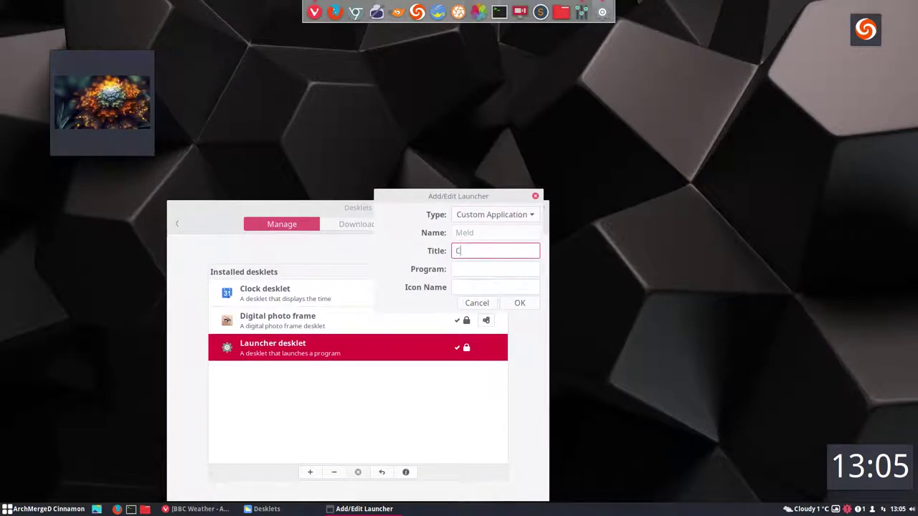
{"action": "key", "text": "Tab"}
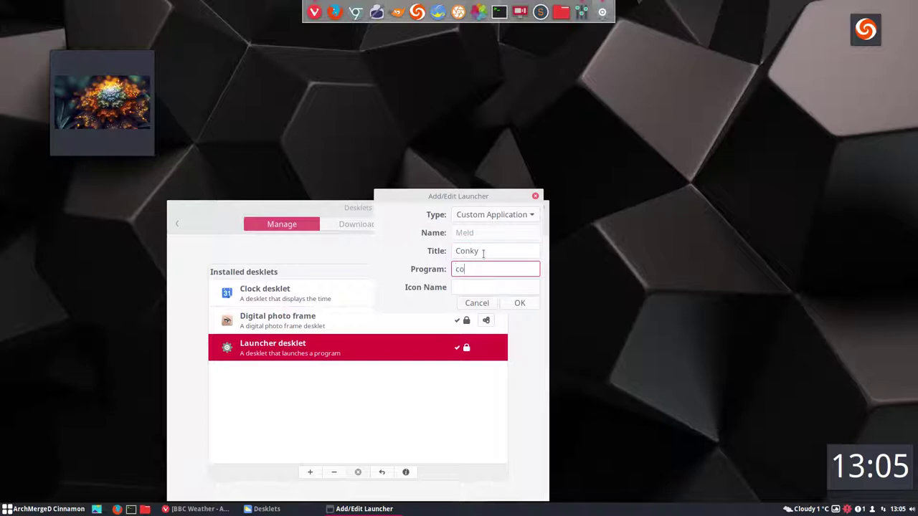
{"action": "type", "text": "conk"}
{"action": "key", "text": "BackSpace"}
{"action": "key", "text": "BackSpace"}
{"action": "key", "text": "BackSpace"}
{"action": "key", "text": "BackSpace"}
{"action": "left_click", "coordinate": [477, 290]}
{"action": "type", "text": "conky"}
{"action": "left_click", "coordinate": [521, 302]}
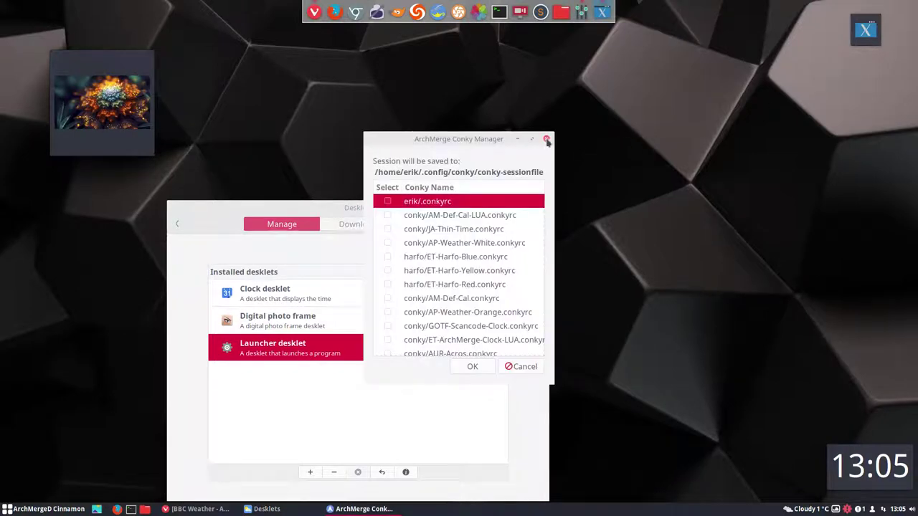
Start the wo-conky-clock-lua and wo-conky-system-lua conkys from the Conky launcher.
{"action": "left_click", "coordinate": [427, 189]}
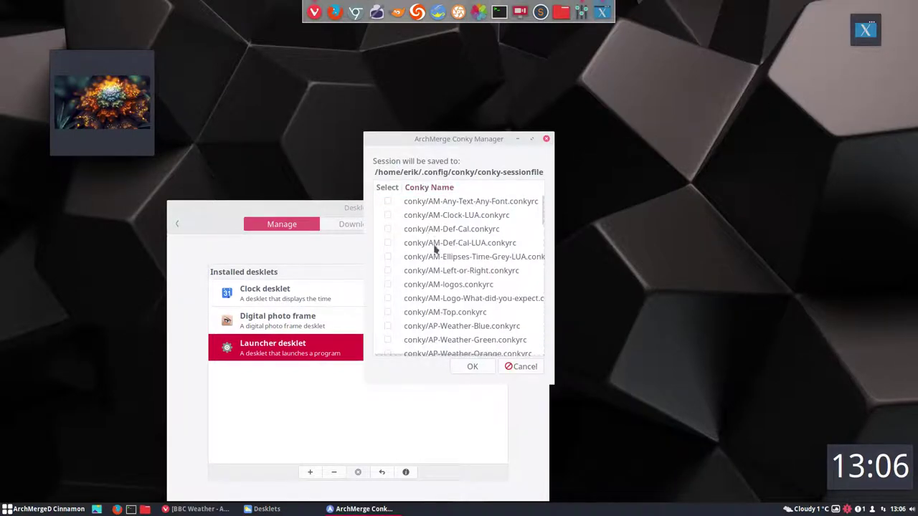
{"action": "scroll", "coordinate": [407, 350], "scroll_direction": "down", "scroll_amount": 10}
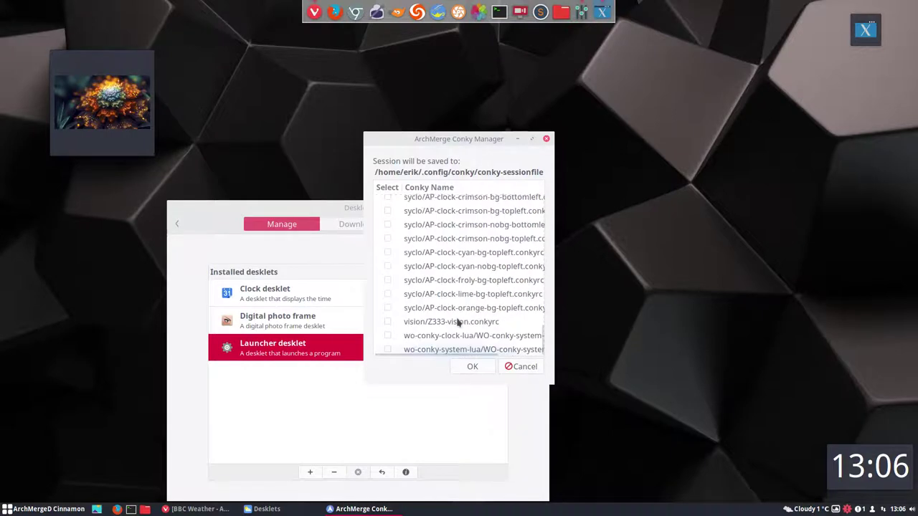
{"action": "left_click", "coordinate": [387, 336]}
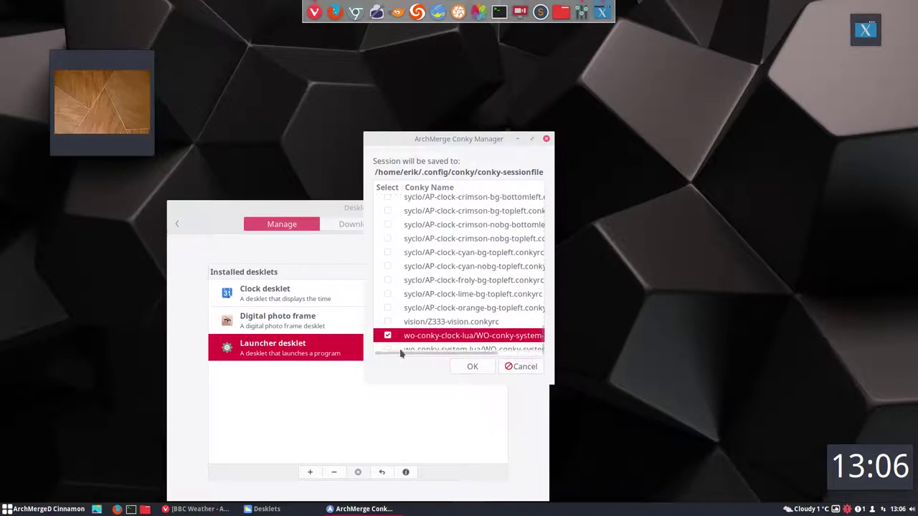
{"action": "left_click", "coordinate": [387, 350]}
{"action": "left_click", "coordinate": [471, 367]}
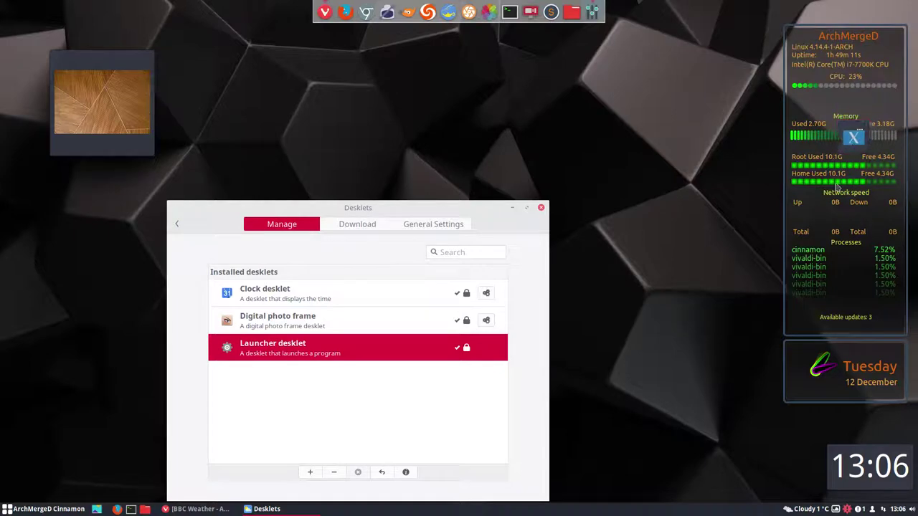
{"action": "left_click_drag", "start_coordinate": [855, 143], "coordinate": [845, 88]}
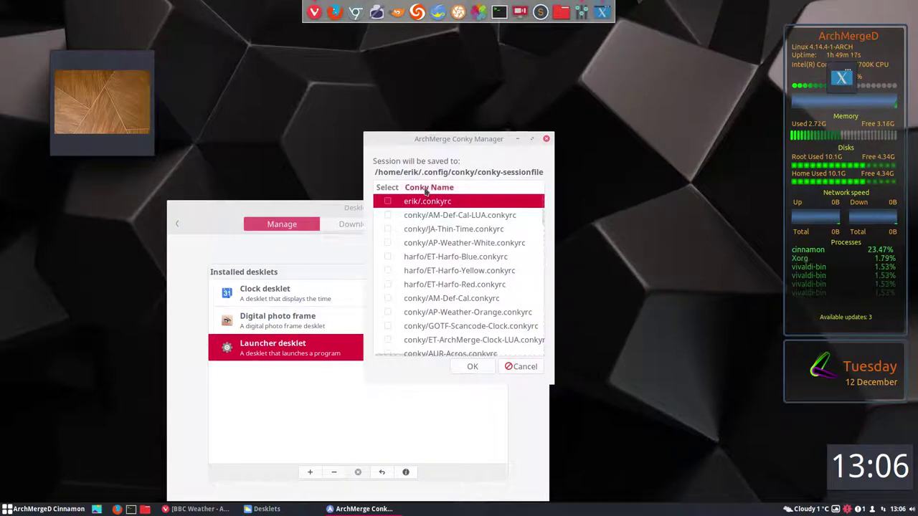
Untick both wo-conky entries and kill all running Conkys, returning the launcher top-right.
{"action": "scroll", "coordinate": [426, 242], "scroll_direction": "down", "scroll_amount": 15}
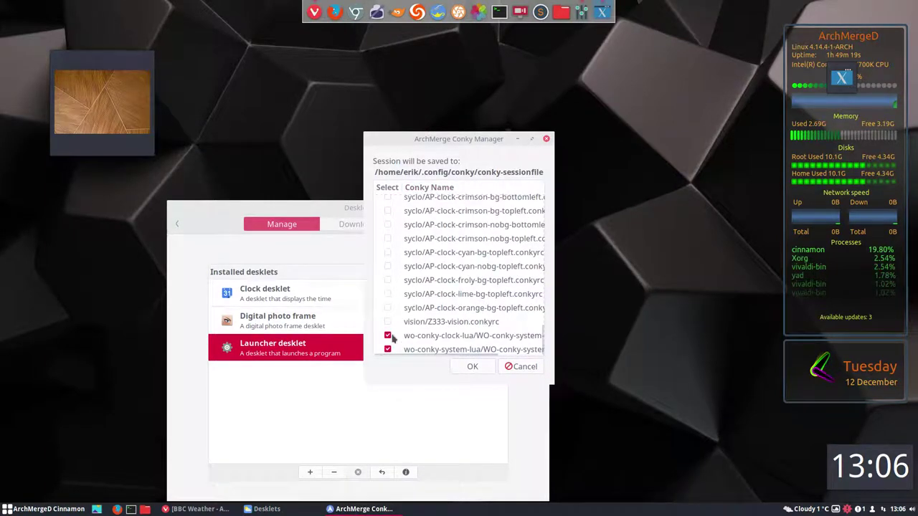
{"action": "left_click", "coordinate": [391, 336]}
{"action": "left_click", "coordinate": [393, 350]}
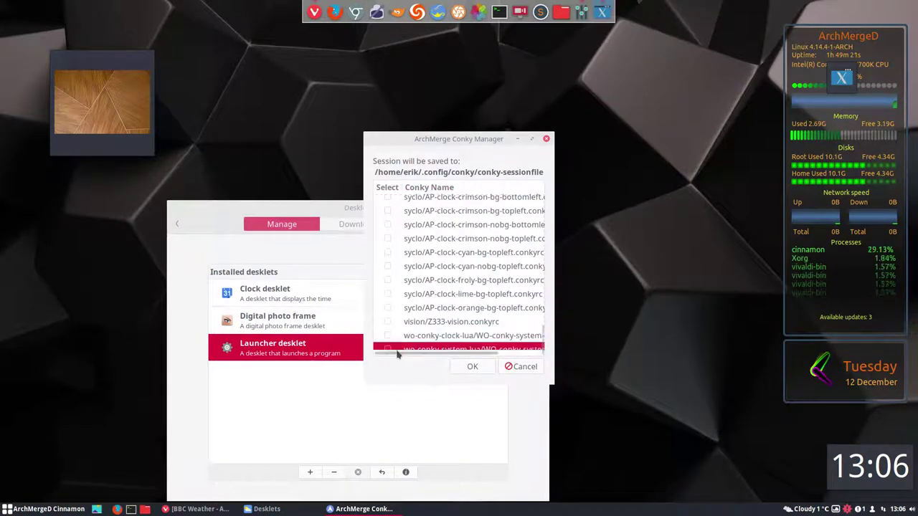
{"action": "left_click", "coordinate": [472, 366]}
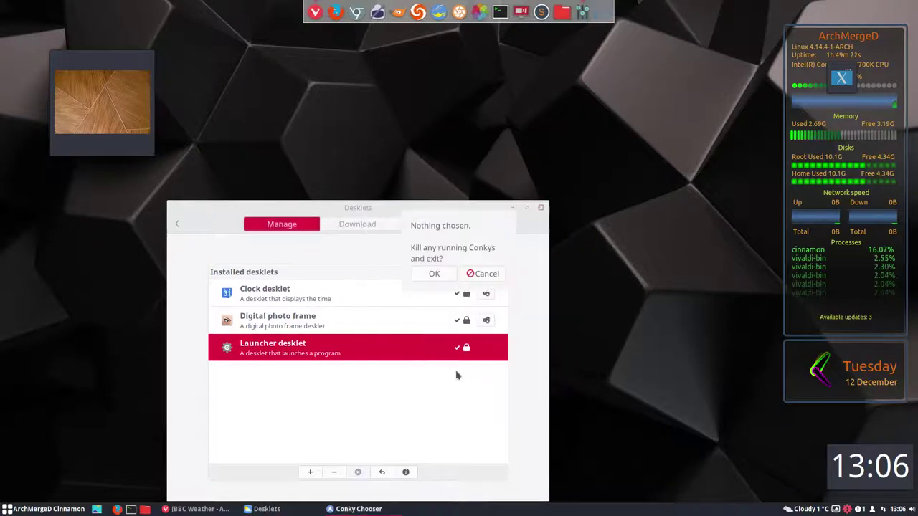
{"action": "left_click", "coordinate": [434, 274]}
{"action": "left_click_drag", "start_coordinate": [842, 77], "coordinate": [867, 30]}
Remove the Launcher and Digital photo frame desklets from the desktop.
{"action": "right_click", "coordinate": [867, 39]}
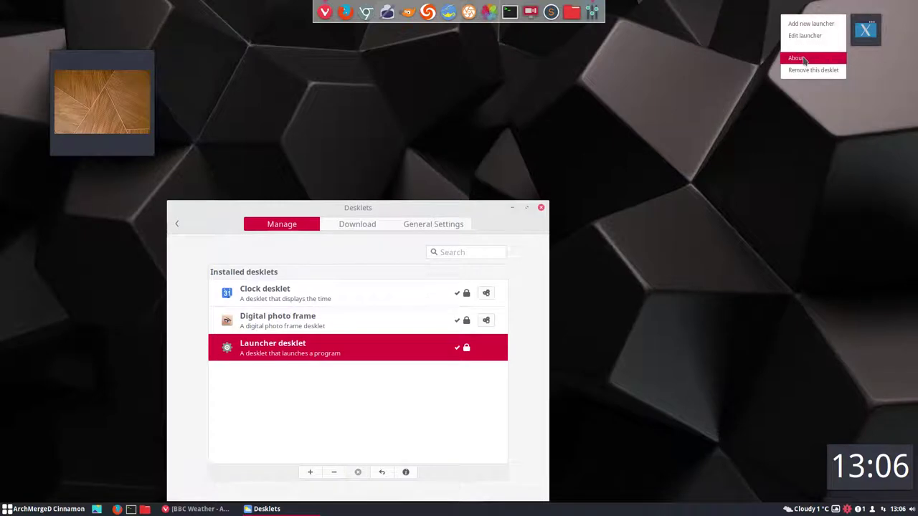
{"action": "left_click", "coordinate": [812, 70]}
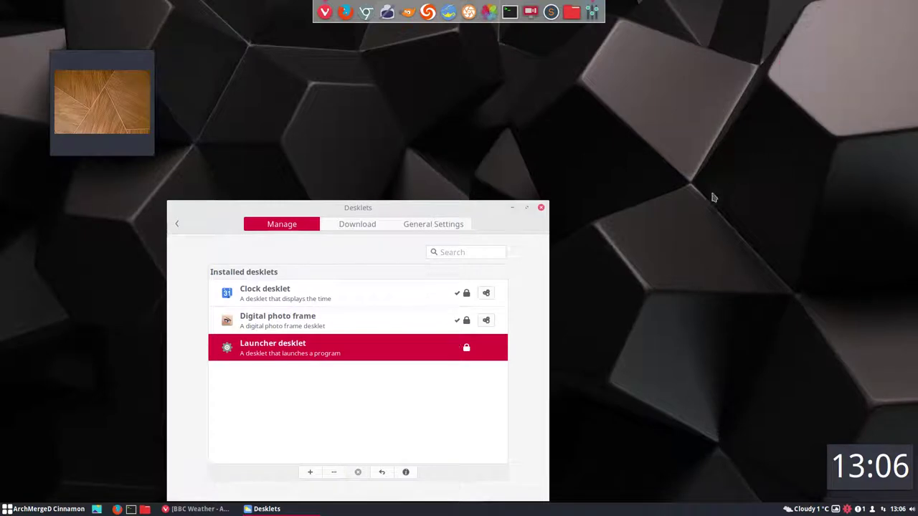
{"action": "right_click", "coordinate": [84, 90]}
{"action": "left_click", "coordinate": [195, 88]}
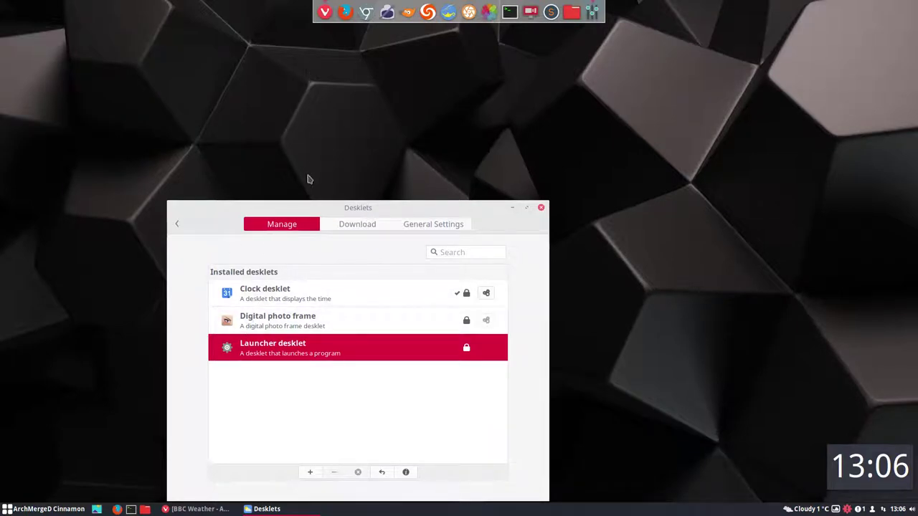
Browse the desklets available on the Download page.
{"action": "left_click", "coordinate": [357, 225]}
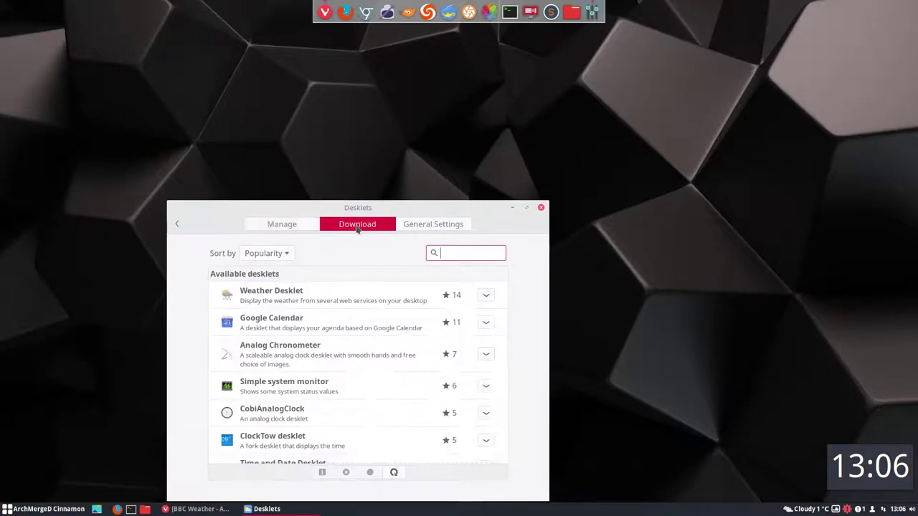
{"action": "left_click_drag", "start_coordinate": [358, 207], "coordinate": [410, 89]}
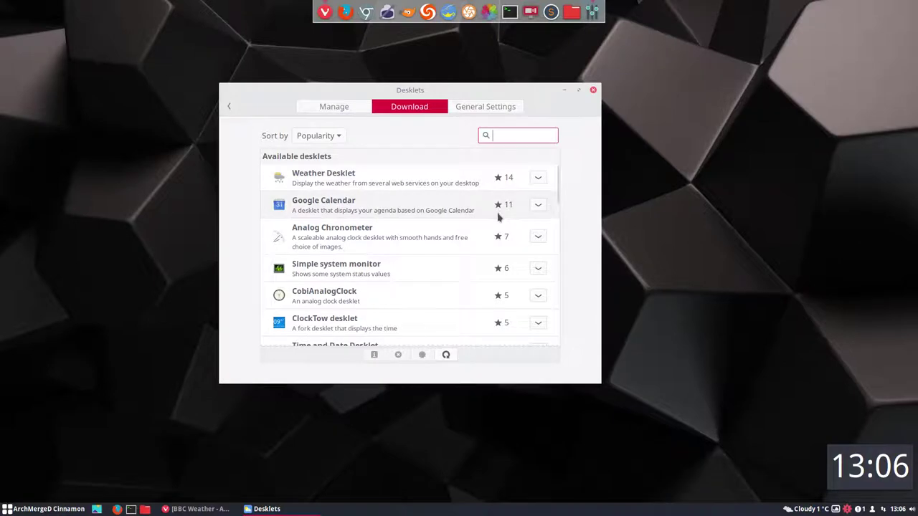
{"action": "scroll", "coordinate": [501, 307], "scroll_direction": "down", "scroll_amount": 10}
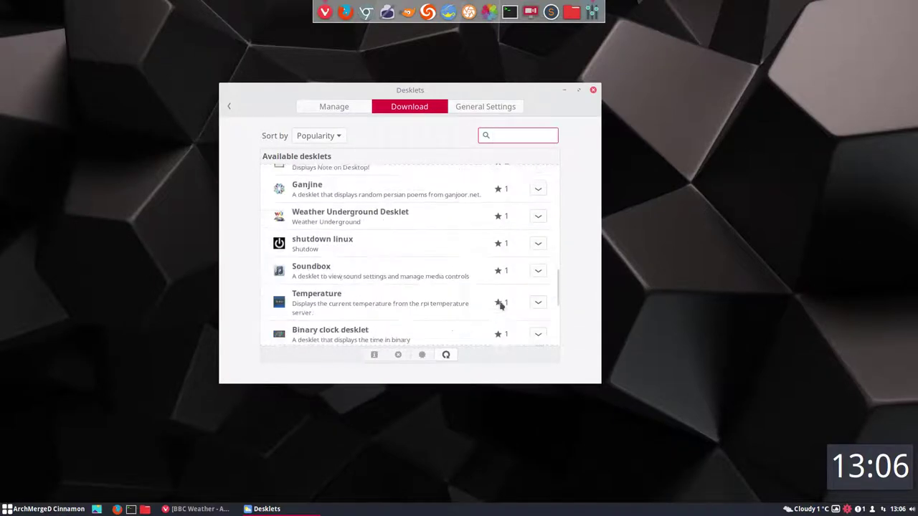
{"action": "scroll", "coordinate": [501, 307], "scroll_direction": "up", "scroll_amount": 10}
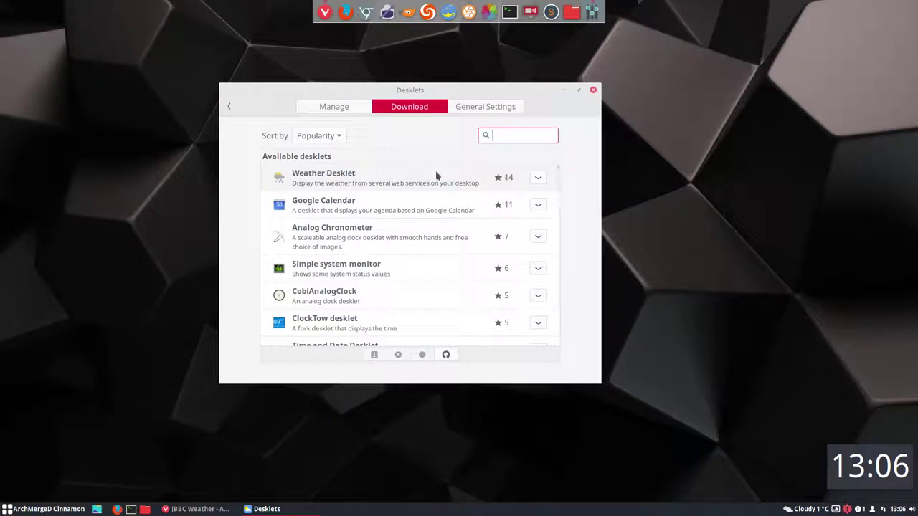
Install the Weather Desklet from the Download list.
{"action": "left_click", "coordinate": [323, 183]}
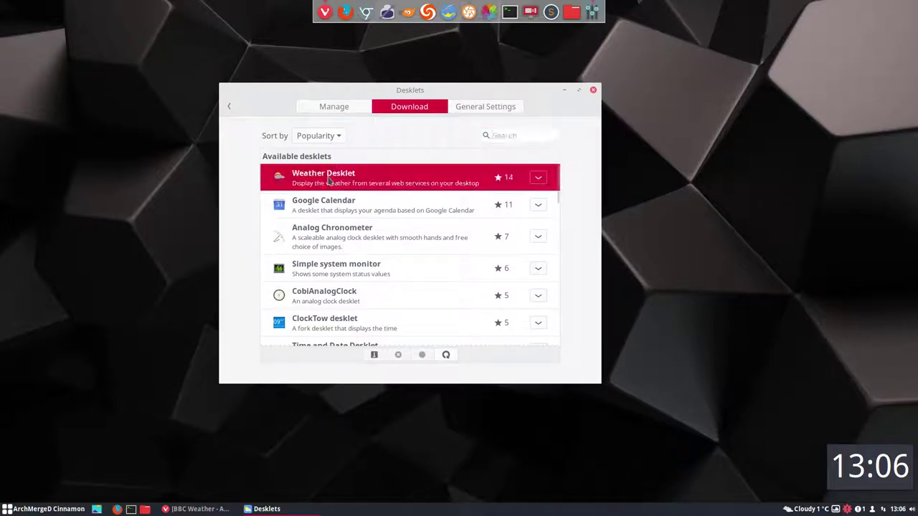
{"action": "left_click", "coordinate": [538, 177]}
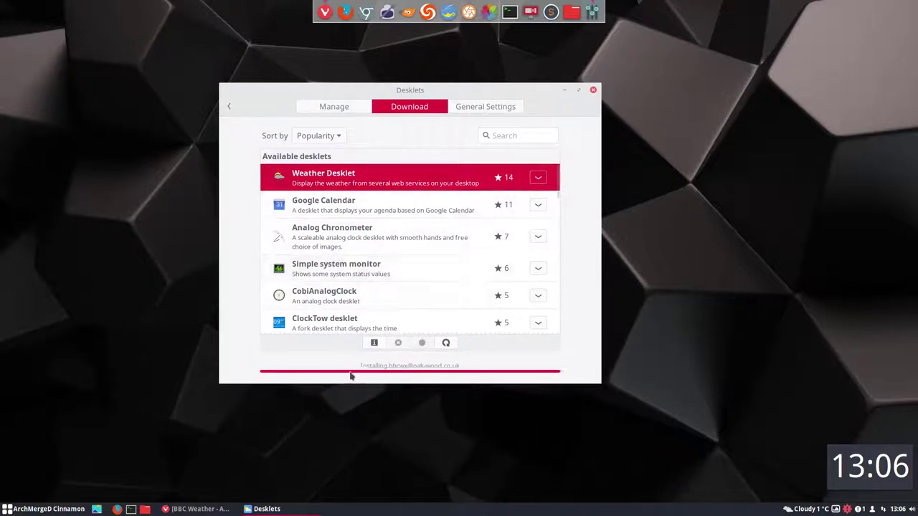
{"action": "left_click", "coordinate": [340, 107]}
Add the Weather desklet to the top-right corner and open its BBC Weather page.
{"action": "left_click", "coordinate": [352, 178]}
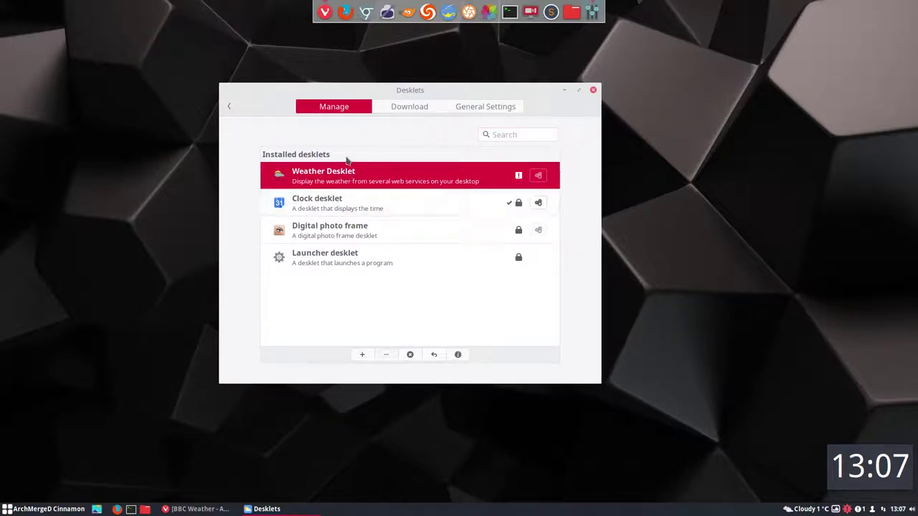
{"action": "left_click", "coordinate": [362, 355]}
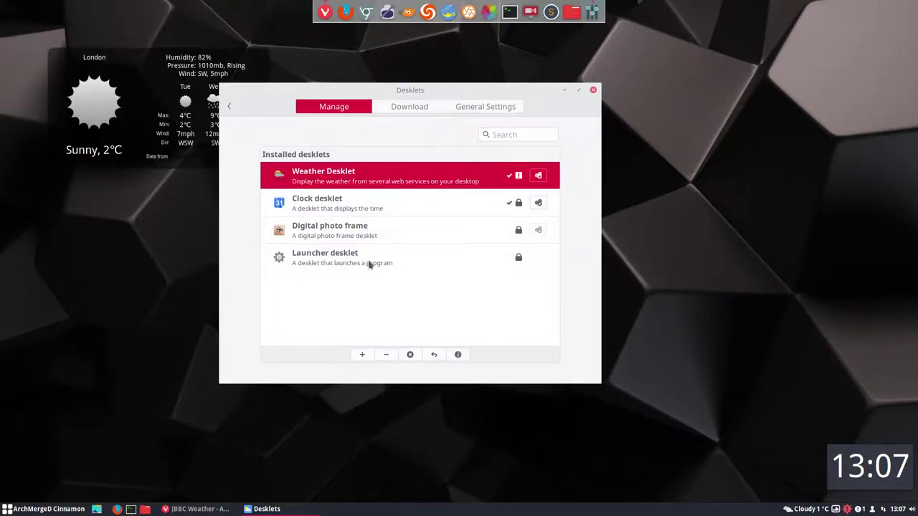
{"action": "left_click_drag", "start_coordinate": [226, 65], "coordinate": [858, 41]}
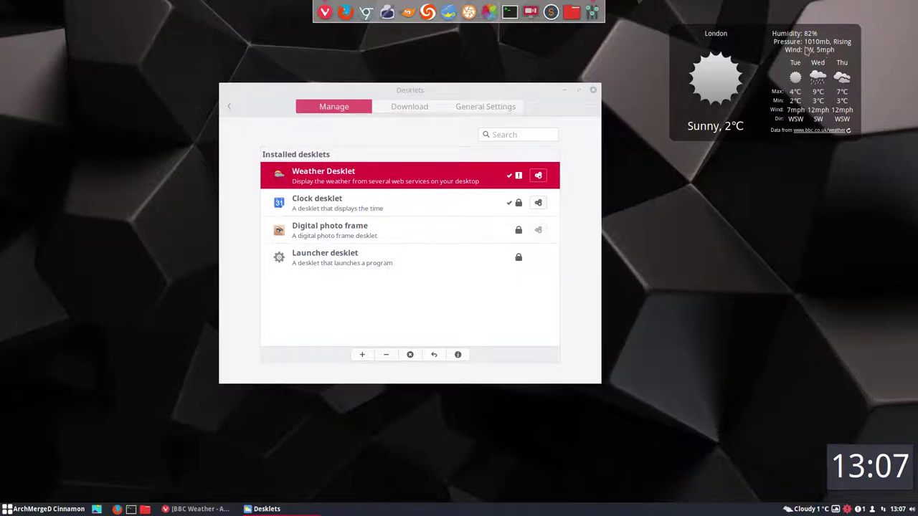
{"action": "left_click_drag", "start_coordinate": [812, 54], "coordinate": [842, 32]}
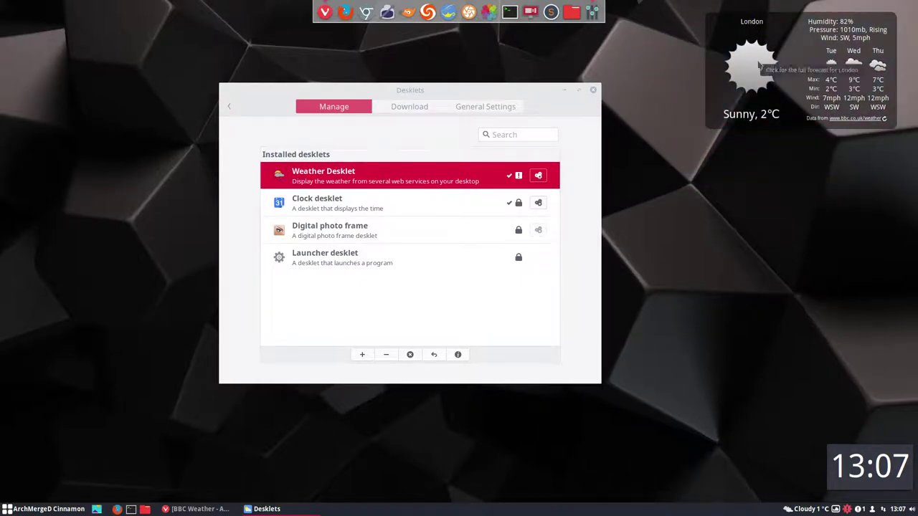
{"action": "left_click", "coordinate": [756, 61]}
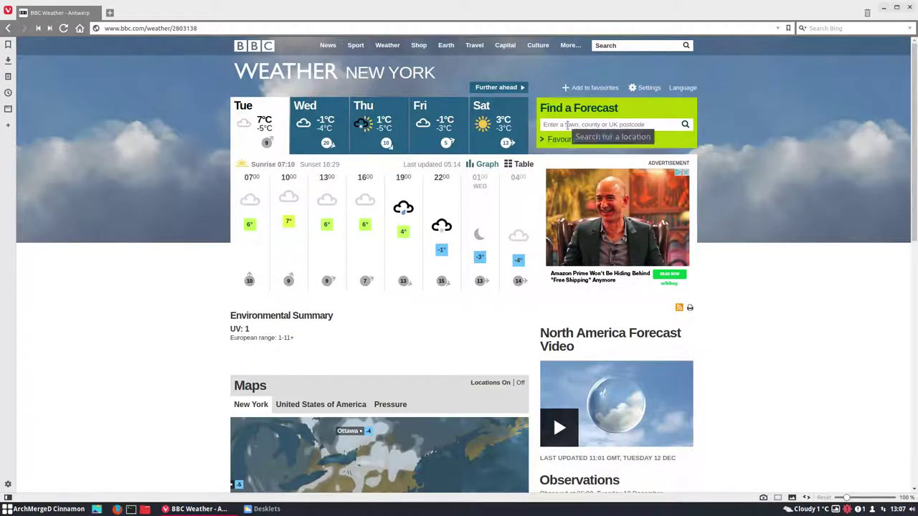
Search BBC Weather for 'bru' and open the Brussels, Belgium forecast.
{"action": "left_click", "coordinate": [566, 125]}
{"action": "type", "text": "brussels"}
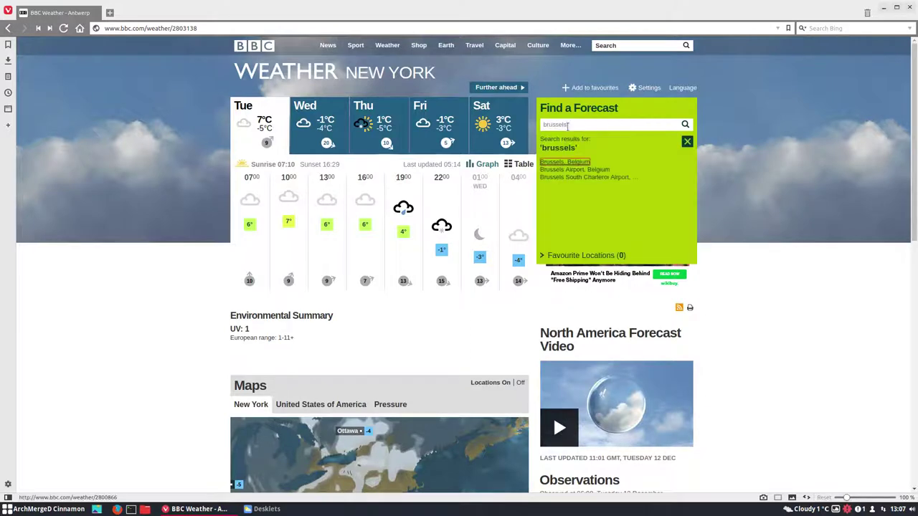
{"action": "left_click", "coordinate": [566, 162]}
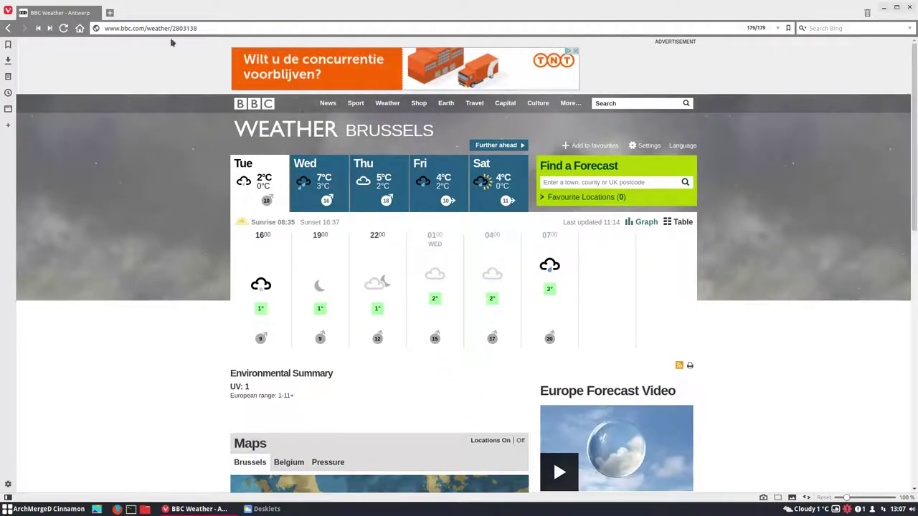
{"action": "scroll", "coordinate": [223, 246], "scroll_direction": "down", "scroll_amount": 1}
{"action": "scroll", "coordinate": [224, 246], "scroll_direction": "down", "scroll_amount": 2}
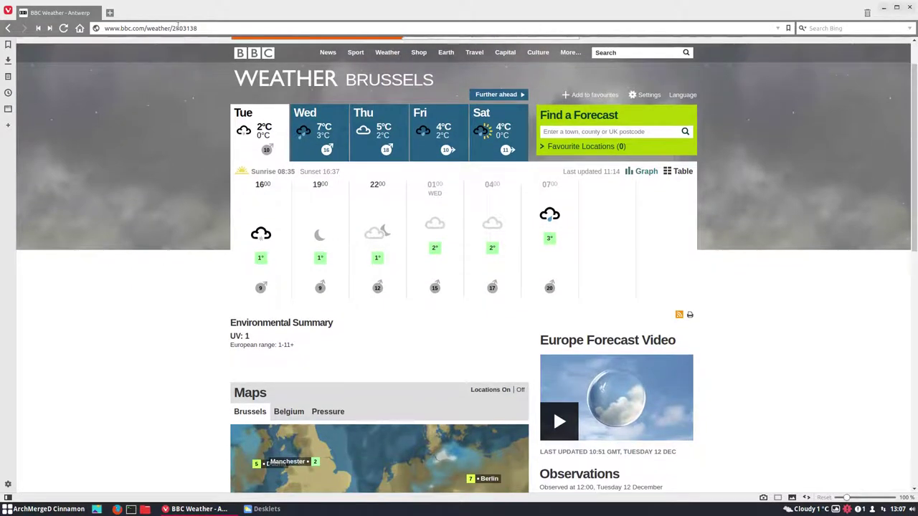
Select the location ID in the page address and minimize Vivaldi.
{"action": "double_click", "coordinate": [185, 28]}
{"action": "key", "text": "ctrl+c"}
{"action": "mouse_move", "coordinate": [433, 230]}
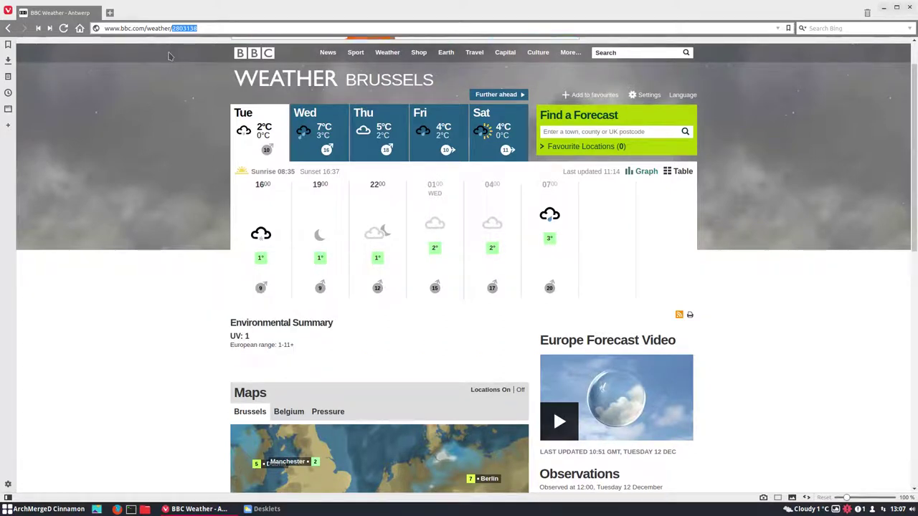
{"action": "left_click", "coordinate": [883, 7]}
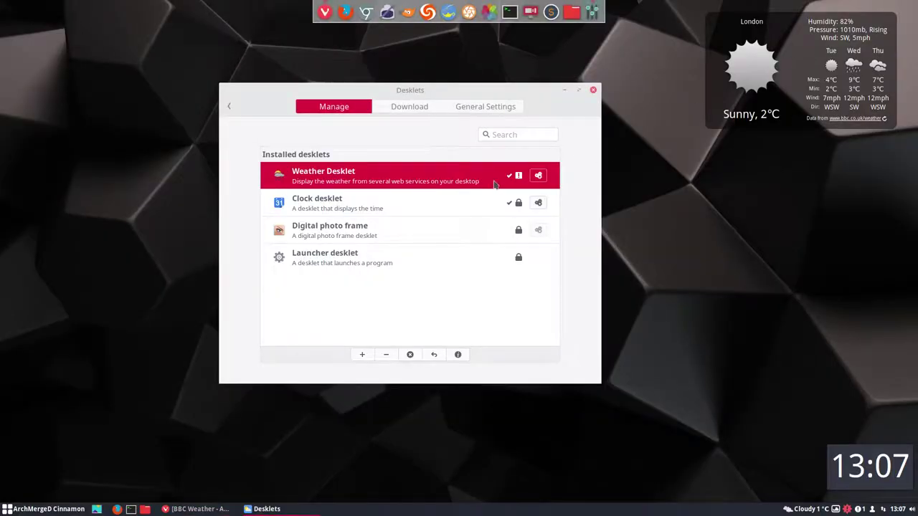
Paste location ID 2803138 into the Weather desklet's Location field so it shows Antwerp.
{"action": "left_click", "coordinate": [538, 175]}
{"action": "left_click_drag", "start_coordinate": [562, 189], "coordinate": [510, 191]}
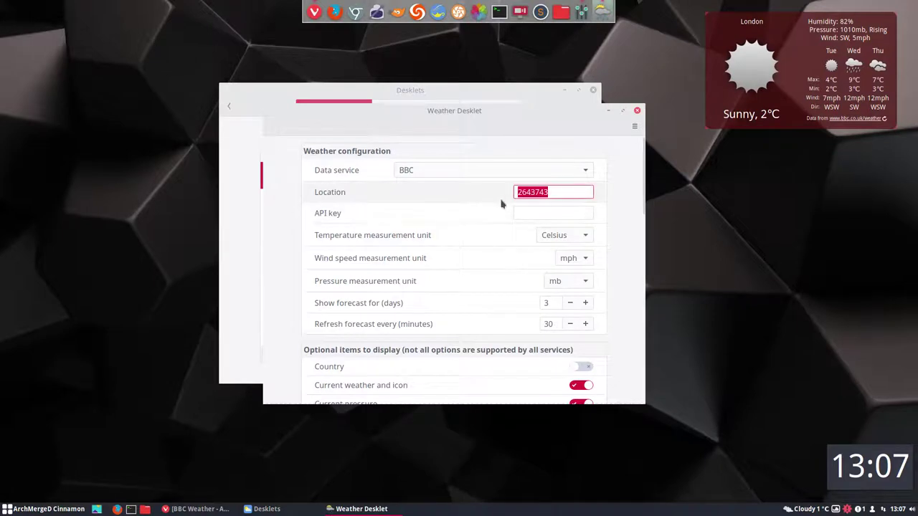
{"action": "key", "text": "ctrl+v"}
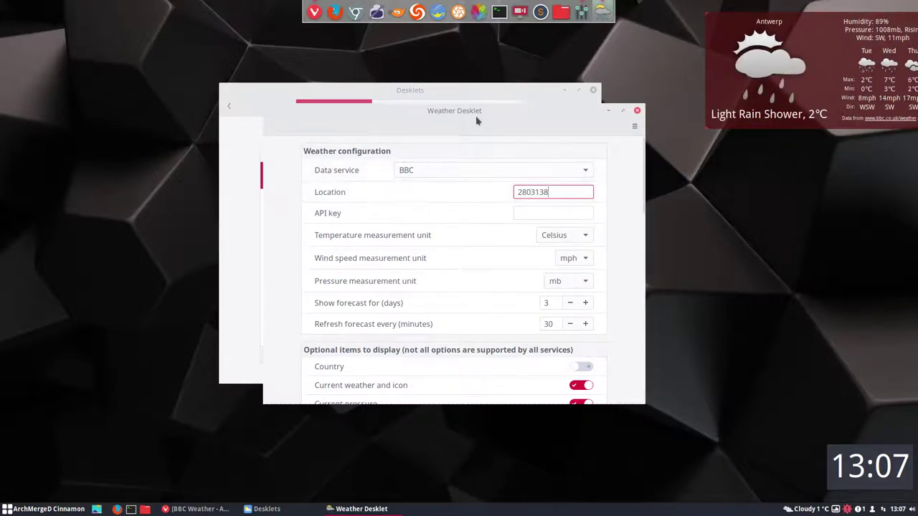
{"action": "left_click_drag", "start_coordinate": [468, 114], "coordinate": [411, 161]}
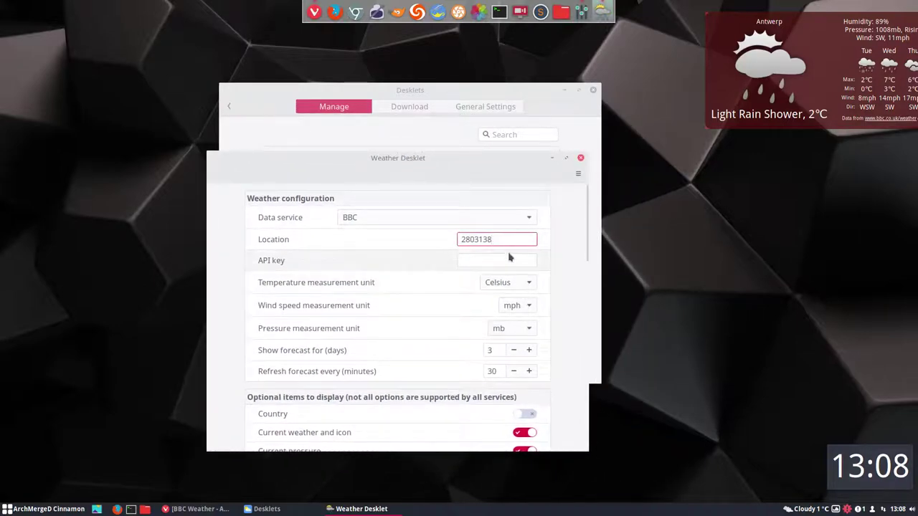
Check the Brussels forecast on BBC Weather and search the BBC site for 'brussels'.
{"action": "left_click", "coordinate": [316, 14]}
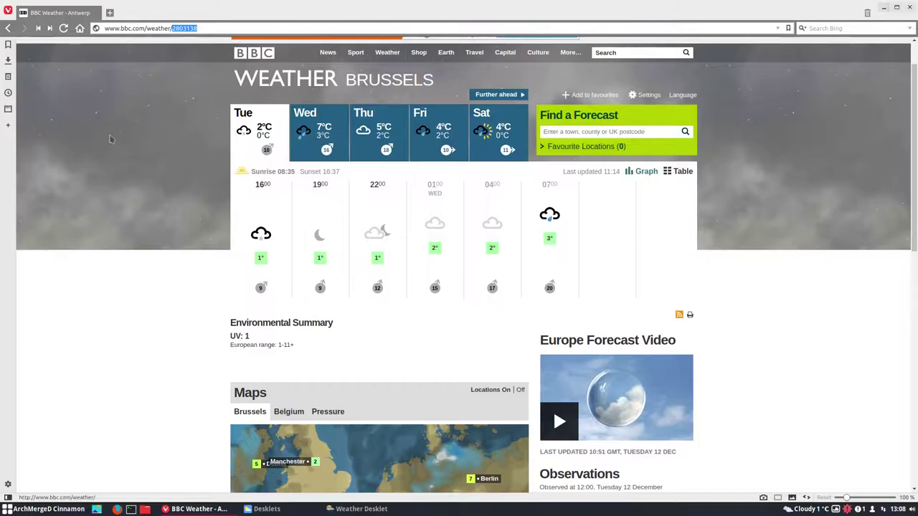
{"action": "double_click", "coordinate": [411, 80]}
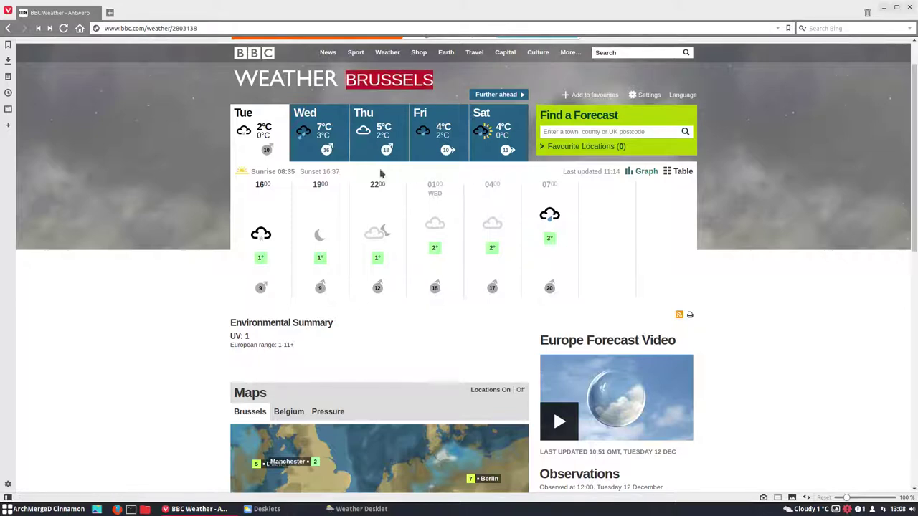
{"action": "left_click", "coordinate": [320, 126]}
{"action": "left_click", "coordinate": [203, 28]}
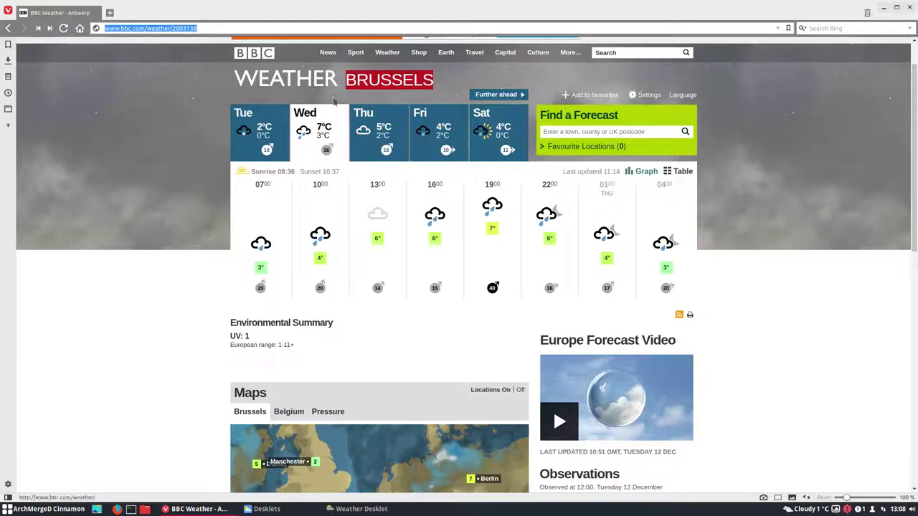
{"action": "left_click", "coordinate": [623, 52]}
{"action": "type", "text": "brussels"}
{"action": "key", "text": "Return"}
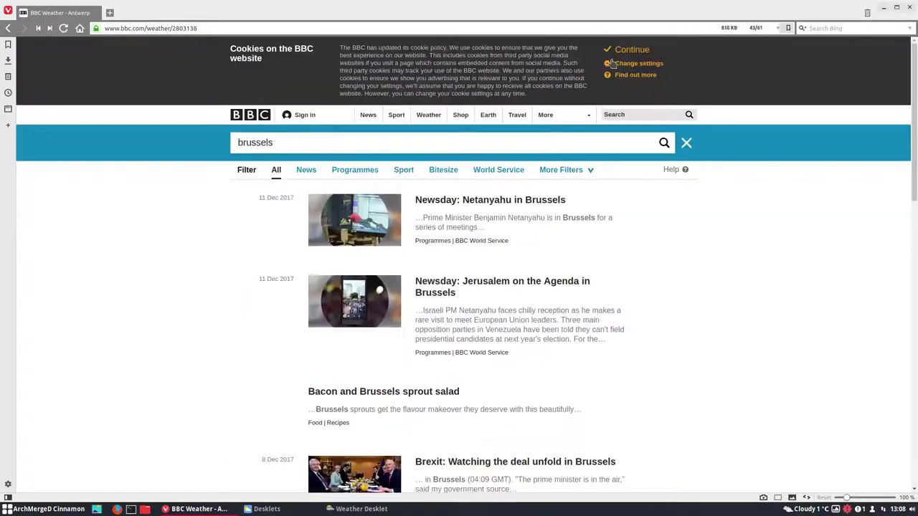
{"action": "left_click", "coordinate": [8, 28]}
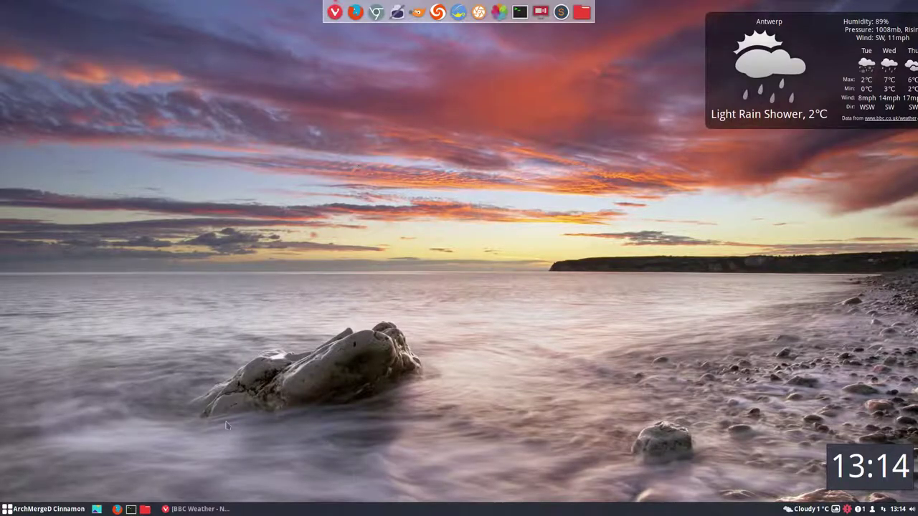
Select New York's location ID 5128581 in the BBC Weather address, then minimize Vivaldi.
{"action": "left_click", "coordinate": [196, 510]}
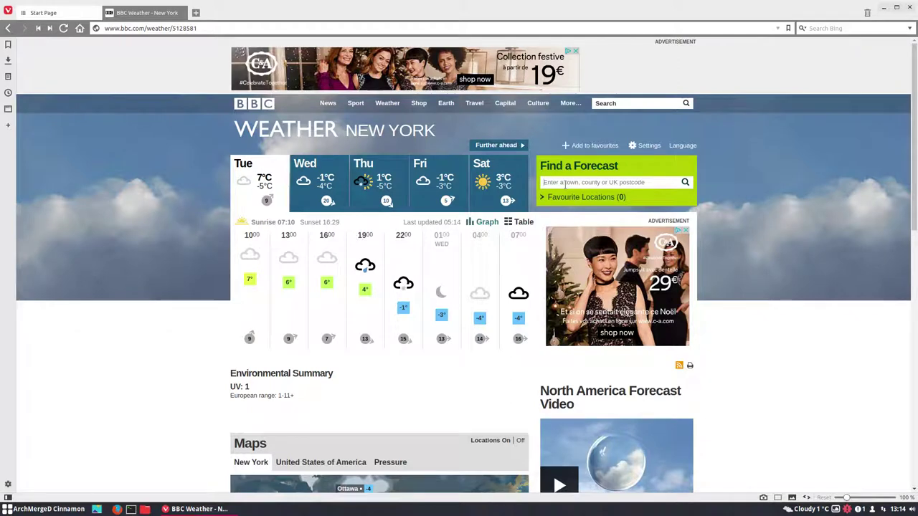
{"action": "left_click_drag", "start_coordinate": [173, 27], "coordinate": [198, 29]}
{"action": "key", "text": "ctrl+c"}
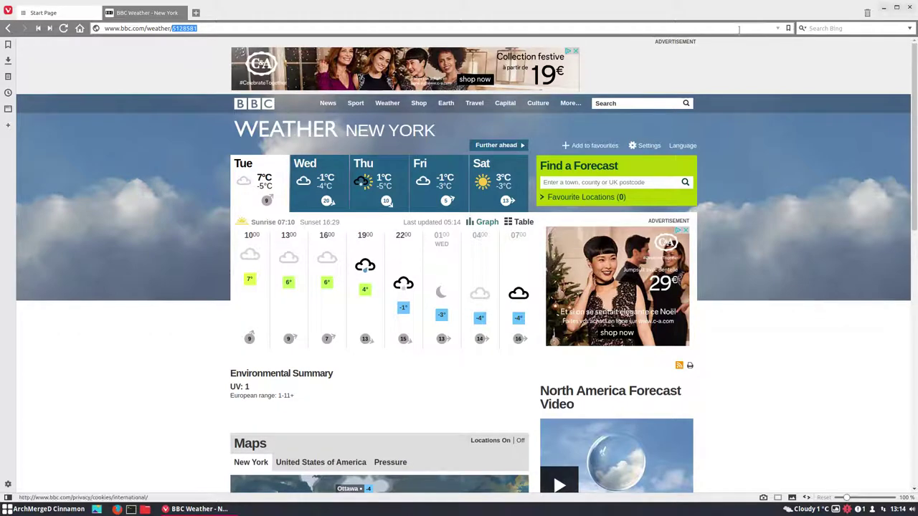
{"action": "left_click", "coordinate": [883, 7]}
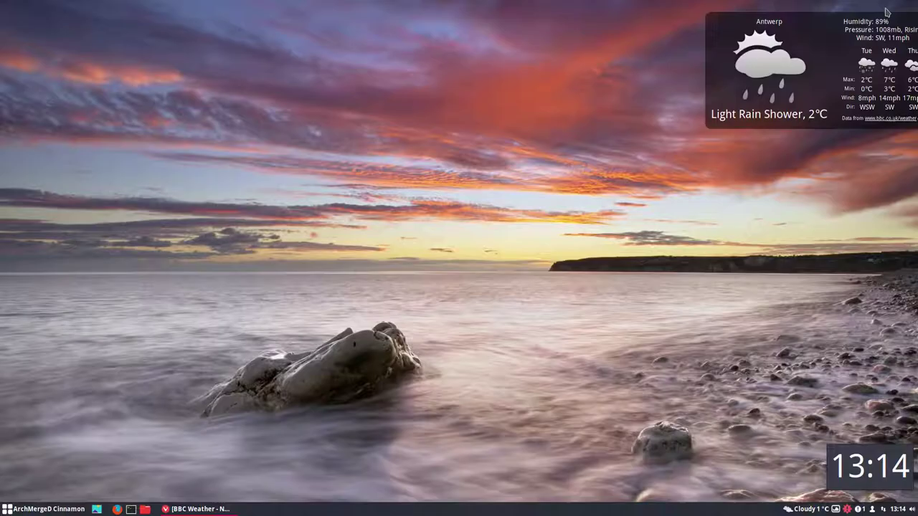
Replace the desklet's Location 2803138 with New York's ID 5128581 and close its configuration.
{"action": "right_click", "coordinate": [769, 63]}
{"action": "left_click", "coordinate": [654, 69]}
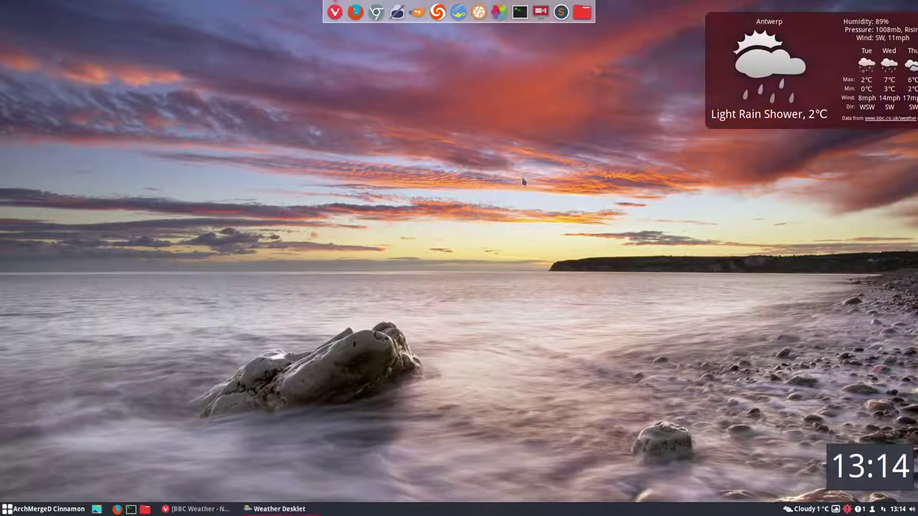
{"action": "left_click_drag", "start_coordinate": [560, 192], "coordinate": [489, 194]}
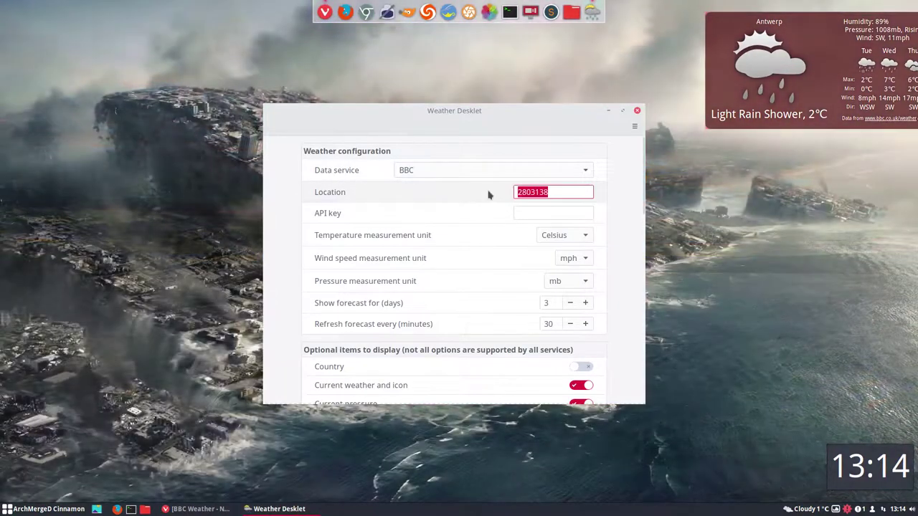
{"action": "key", "text": "BackSpace"}
{"action": "key", "text": "ctrl+v"}
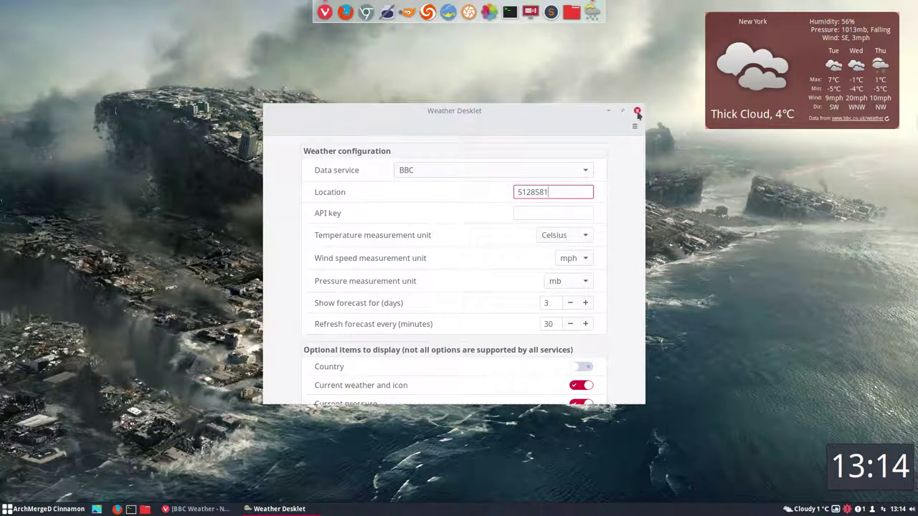
{"action": "left_click", "coordinate": [637, 112]}
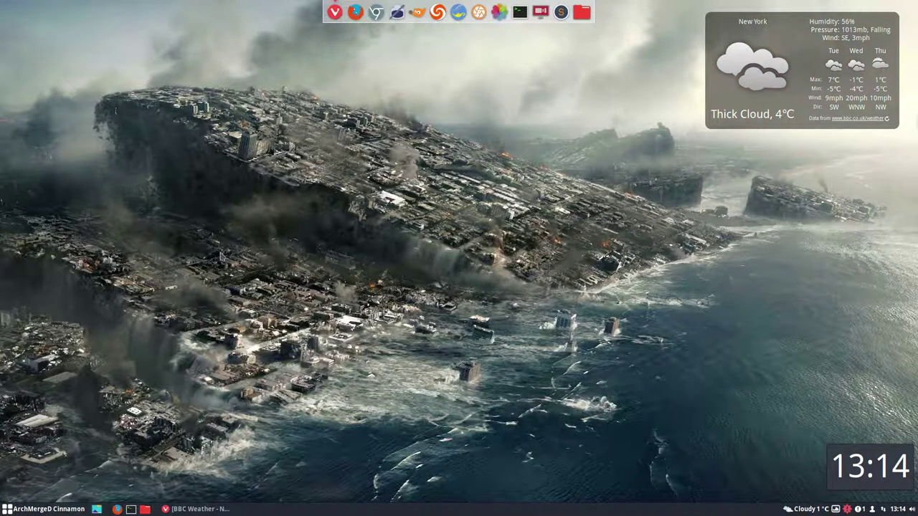
Open the Desklets manager and the Weather desklet's configuration, listing its data services.
{"action": "right_click", "coordinate": [202, 157]}
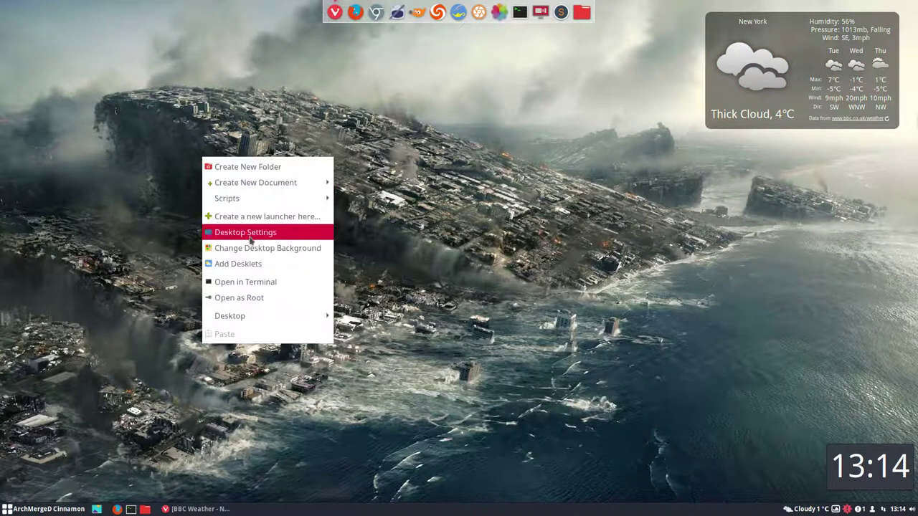
{"action": "left_click", "coordinate": [259, 269]}
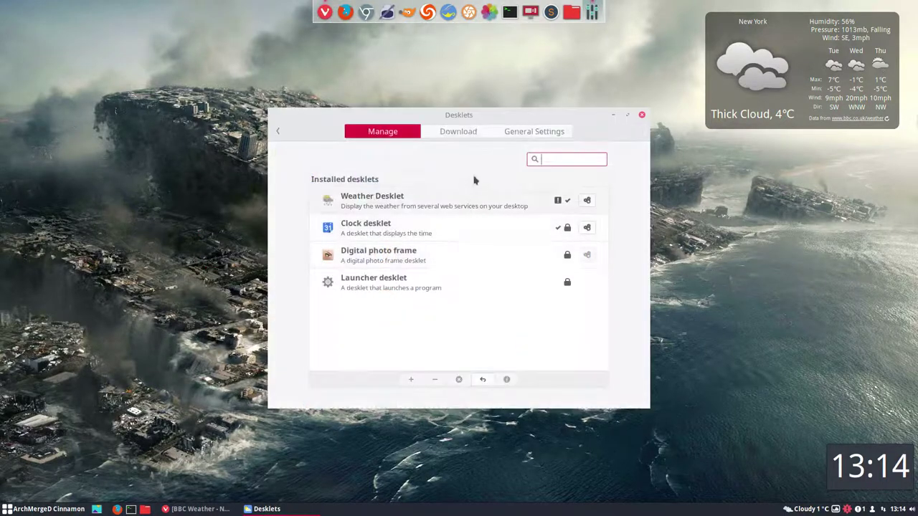
{"action": "left_click_drag", "start_coordinate": [492, 118], "coordinate": [362, 116]}
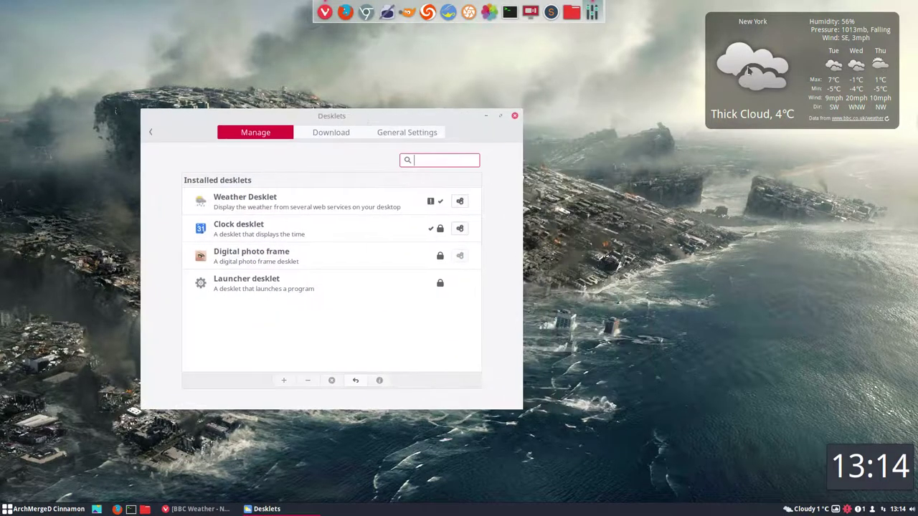
{"action": "right_click", "coordinate": [769, 72]}
{"action": "left_click", "coordinate": [665, 70]}
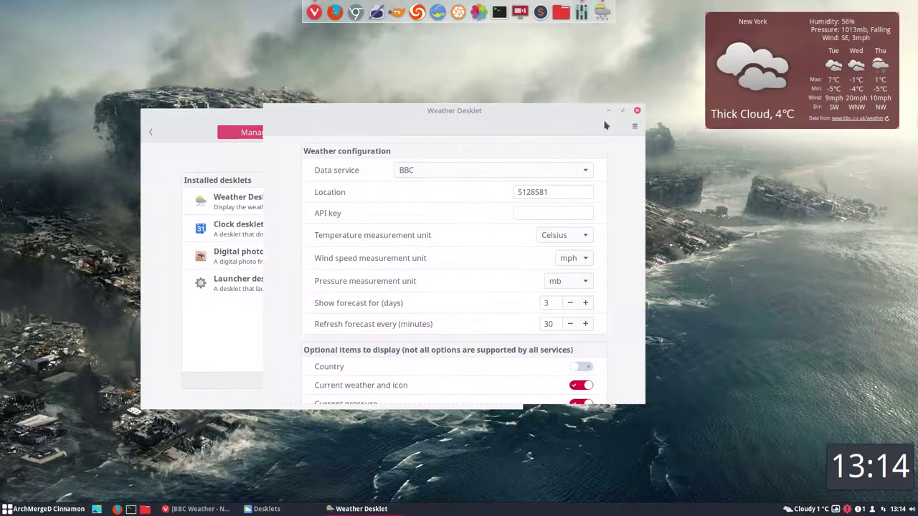
{"action": "left_click", "coordinate": [494, 168]}
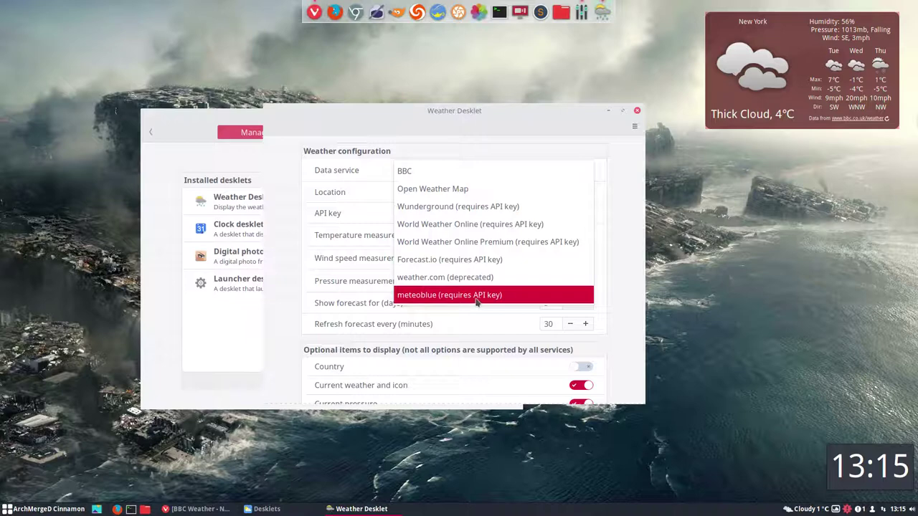
Try meteoblue and Open Weather Map as data service, then return to BBC.
{"action": "left_click", "coordinate": [467, 295]}
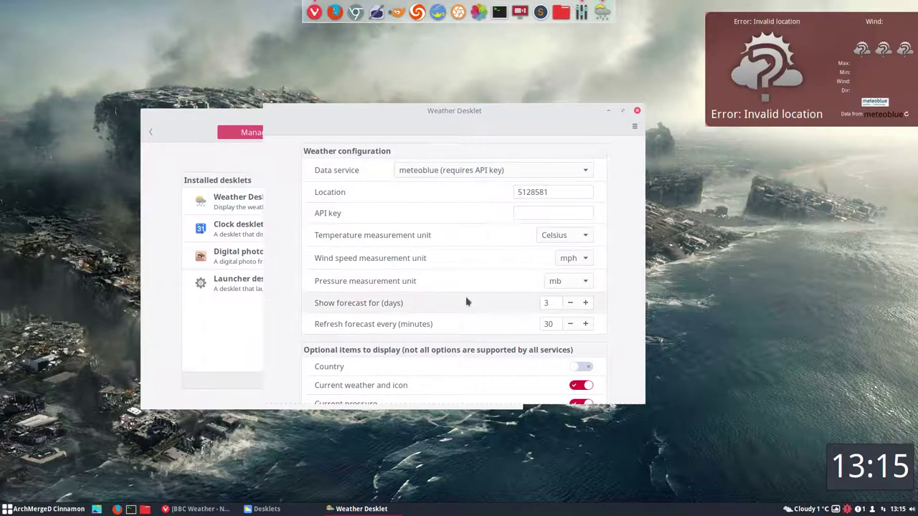
{"action": "left_click", "coordinate": [461, 178]}
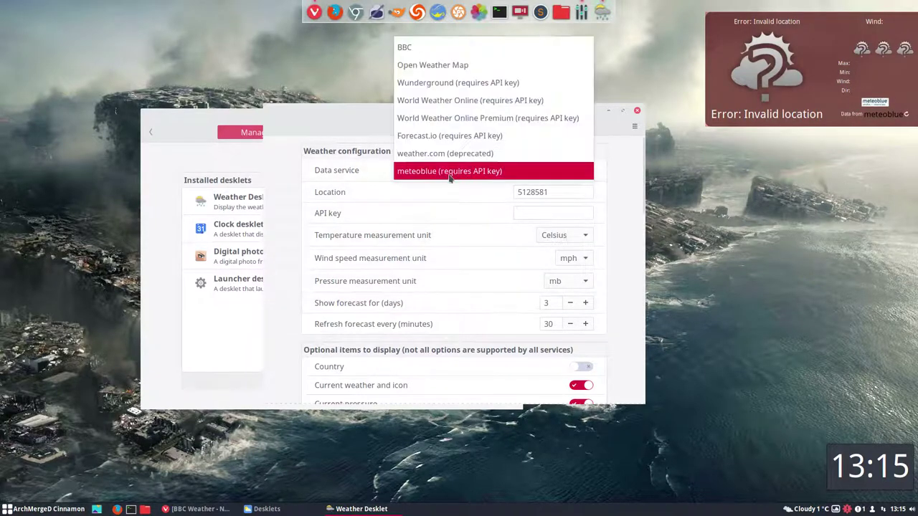
{"action": "left_click", "coordinate": [445, 66]}
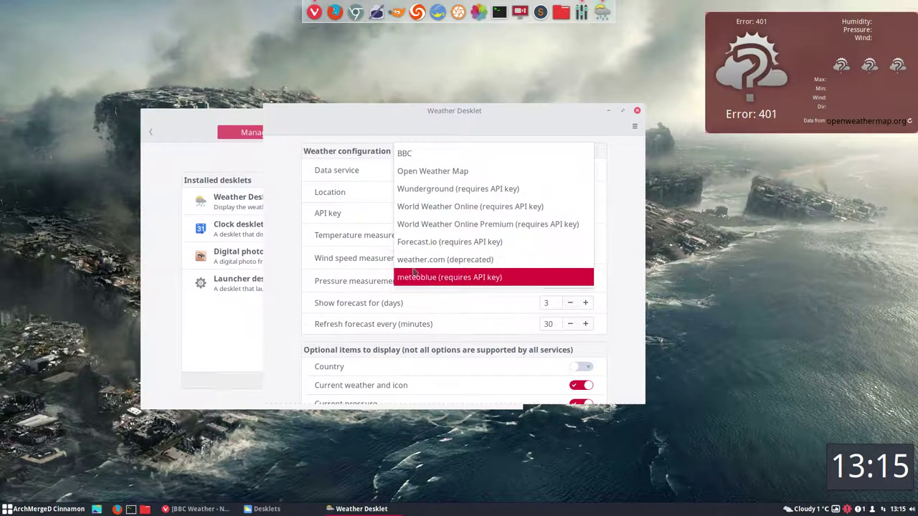
{"action": "left_click", "coordinate": [409, 153]}
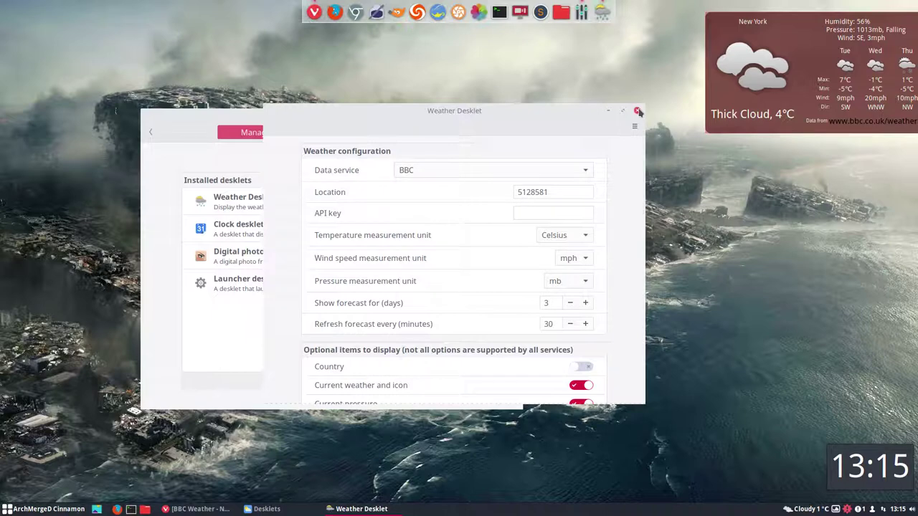
Show the country beside the city name and extend the forecast to 4 days.
{"action": "left_click_drag", "start_coordinate": [556, 101], "coordinate": [435, 70]}
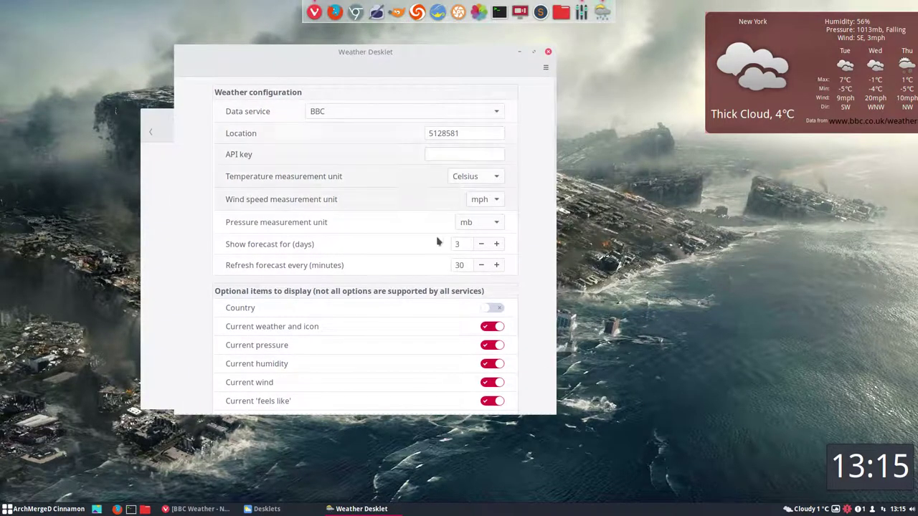
{"action": "left_click", "coordinate": [496, 309]}
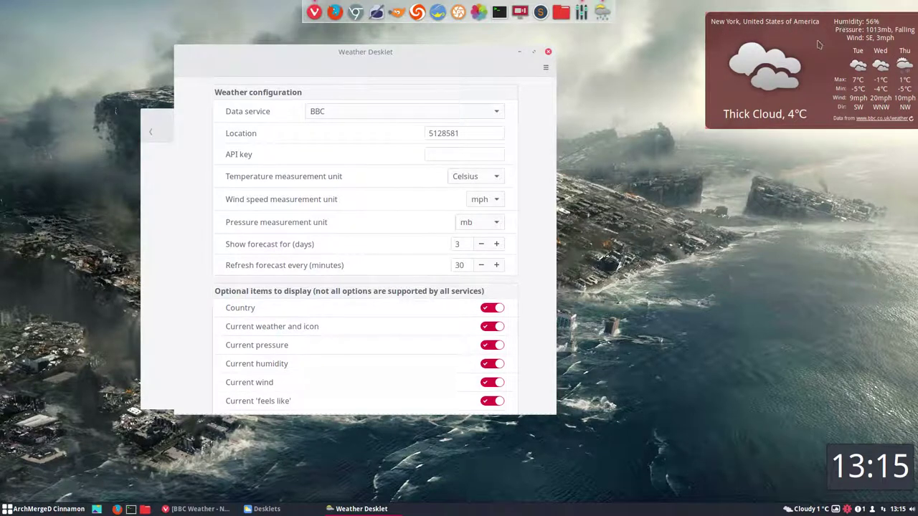
{"action": "left_click", "coordinate": [497, 245]}
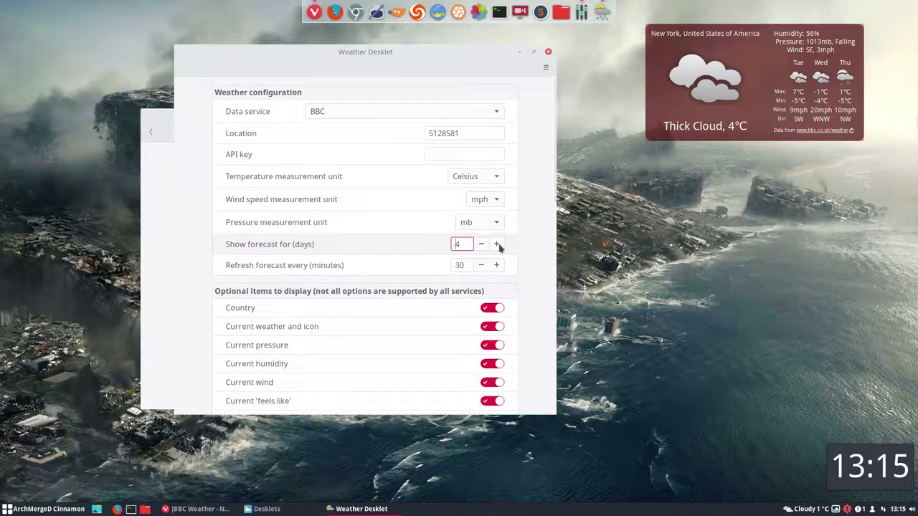
{"action": "left_click", "coordinate": [753, 90]}
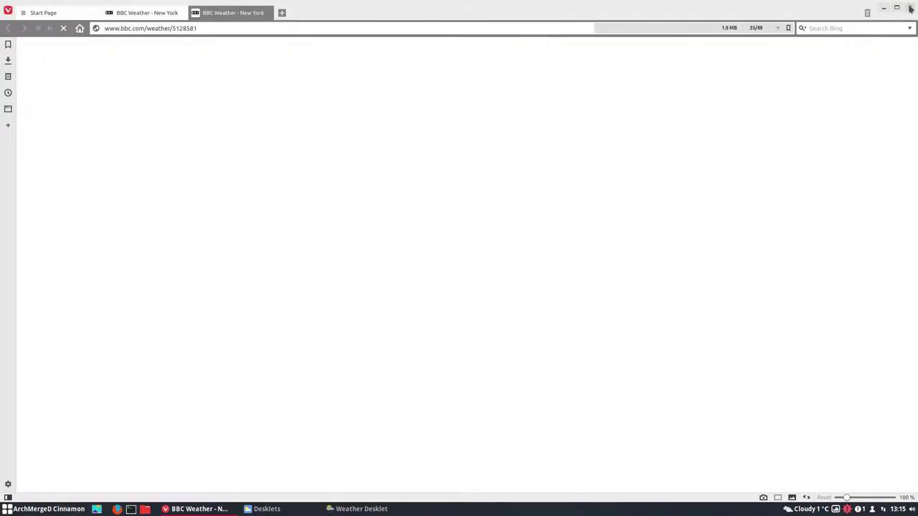
{"action": "left_click", "coordinate": [911, 9]}
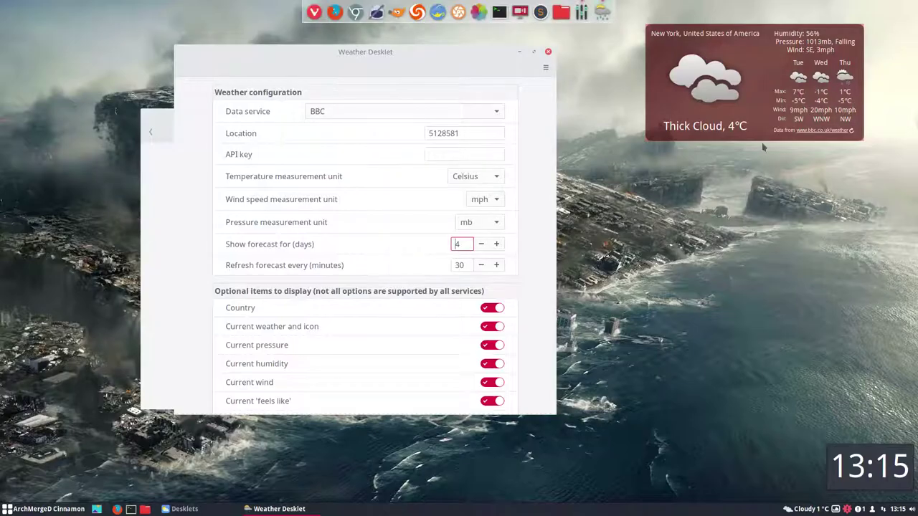
Experiment with the number of forecast days and leave it at 3.
{"action": "left_click", "coordinate": [481, 246]}
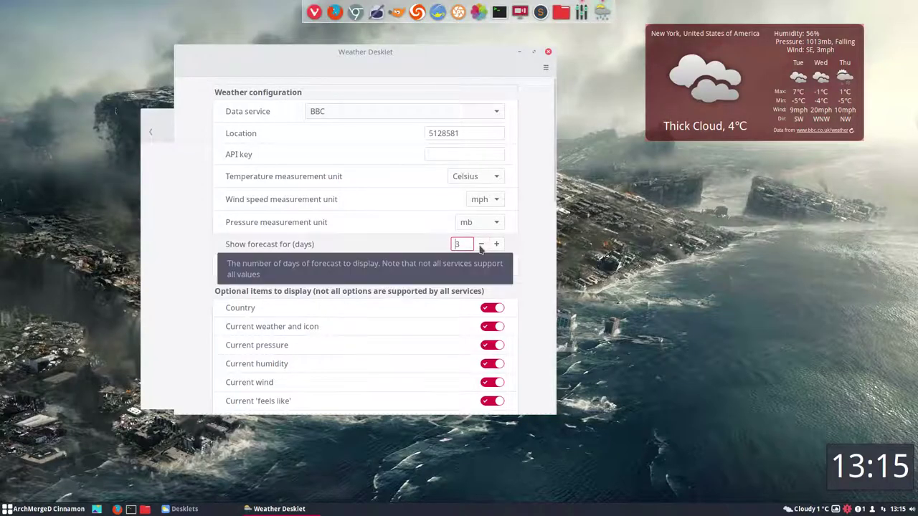
{"action": "left_click", "coordinate": [481, 246]}
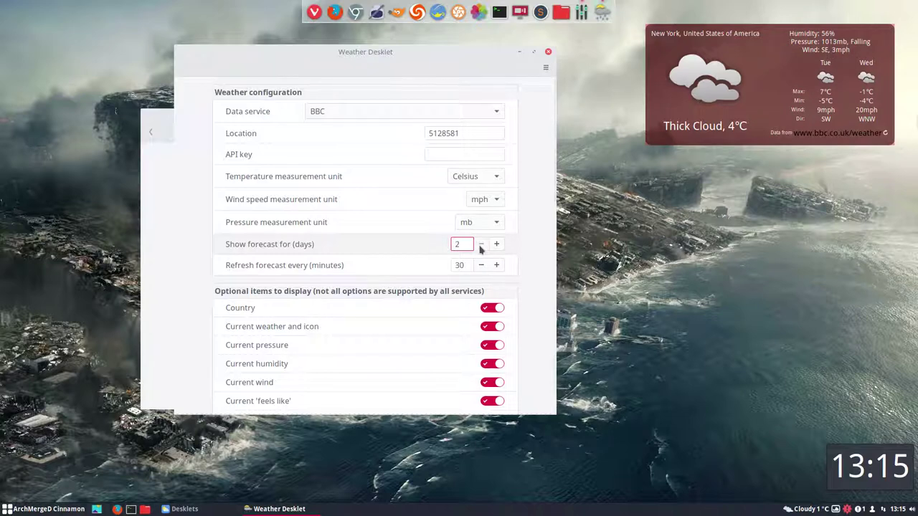
{"action": "left_click", "coordinate": [496, 245]}
{"action": "left_click", "coordinate": [496, 245]}
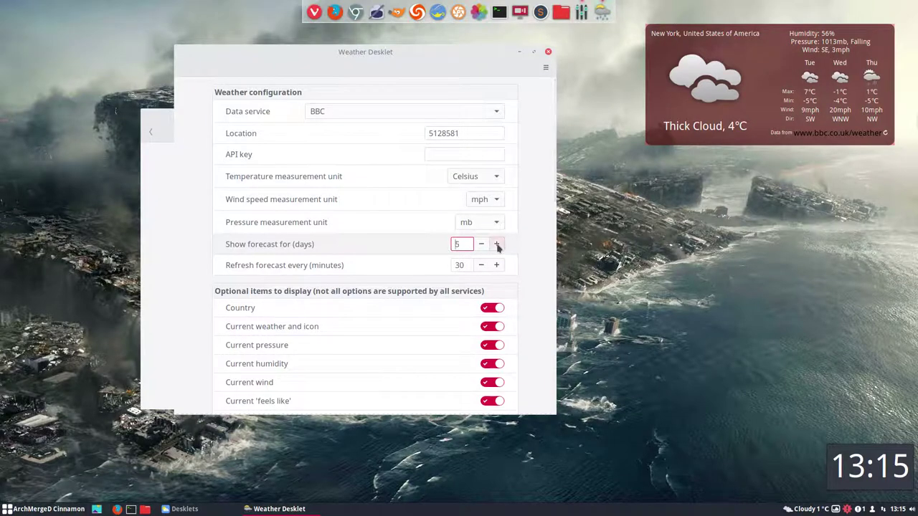
{"action": "left_click", "coordinate": [482, 245]}
{"action": "left_click", "coordinate": [483, 246]}
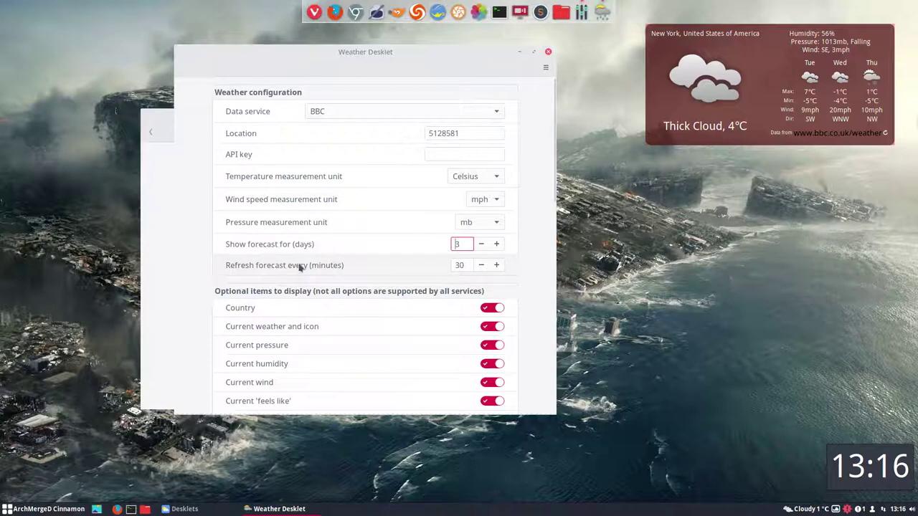
Enable current visibility, forecast pressure and forecast humidity on the desklet.
{"action": "scroll", "coordinate": [465, 337], "scroll_direction": "down", "scroll_amount": 6}
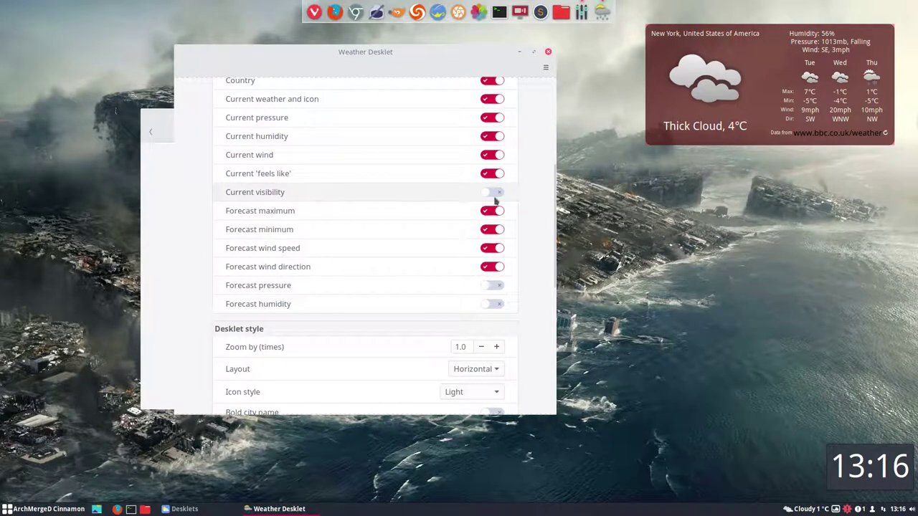
{"action": "left_click", "coordinate": [496, 195]}
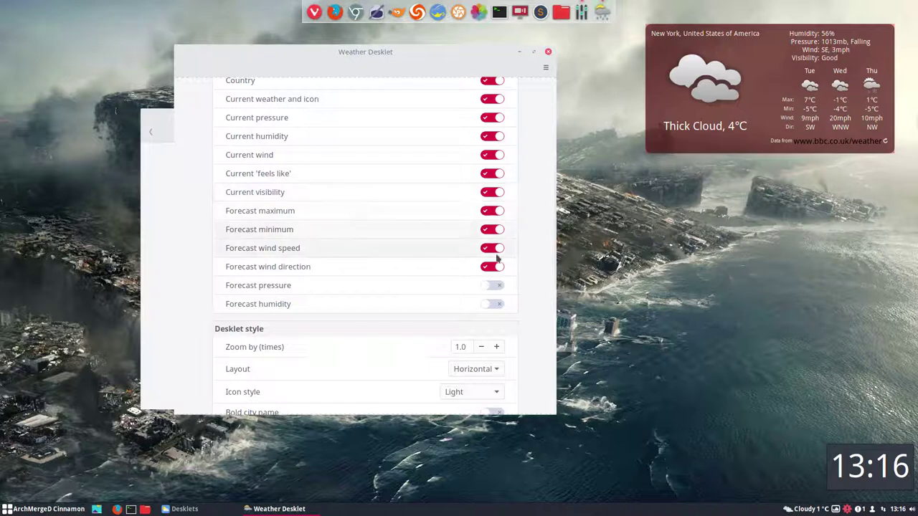
{"action": "left_click", "coordinate": [495, 286]}
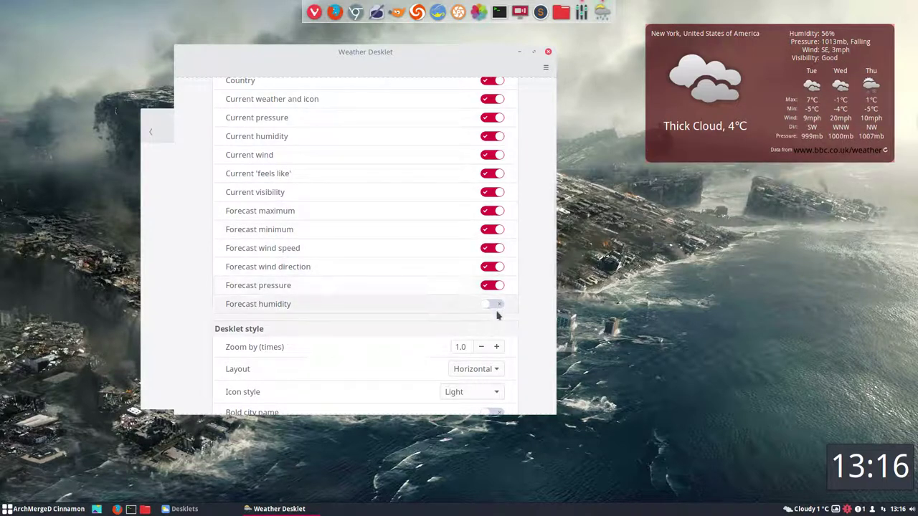
{"action": "left_click", "coordinate": [497, 305]}
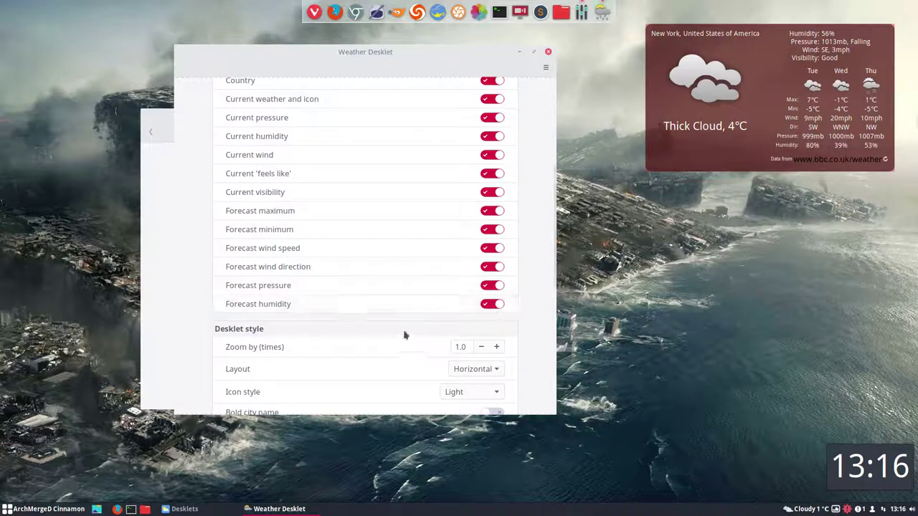
Raise the desklet zoom to 1.3, then lower it to 0.9.
{"action": "left_click", "coordinate": [497, 347]}
{"action": "left_click", "coordinate": [497, 347]}
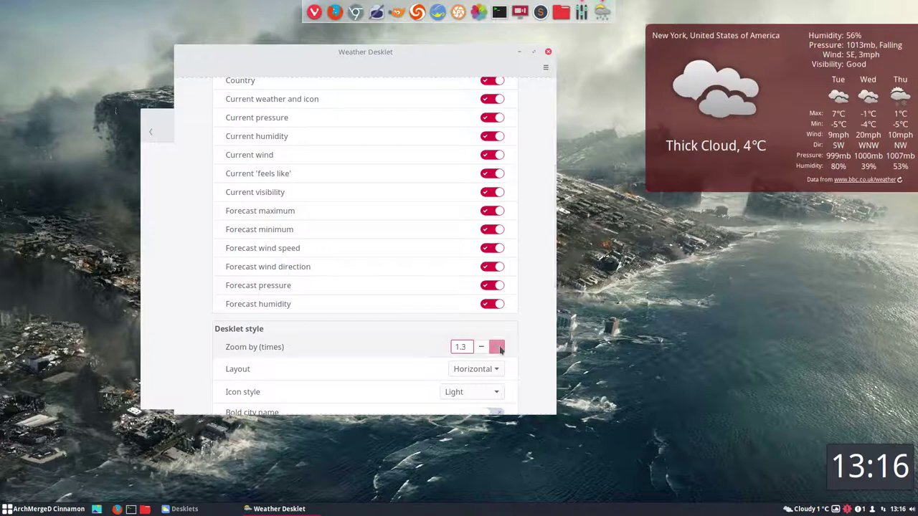
{"action": "left_click", "coordinate": [497, 348]}
{"action": "left_click", "coordinate": [482, 347]}
{"action": "left_click", "coordinate": [482, 347]}
{"action": "left_click", "coordinate": [482, 348]}
{"action": "left_click", "coordinate": [482, 347]}
{"action": "left_click", "coordinate": [482, 348]}
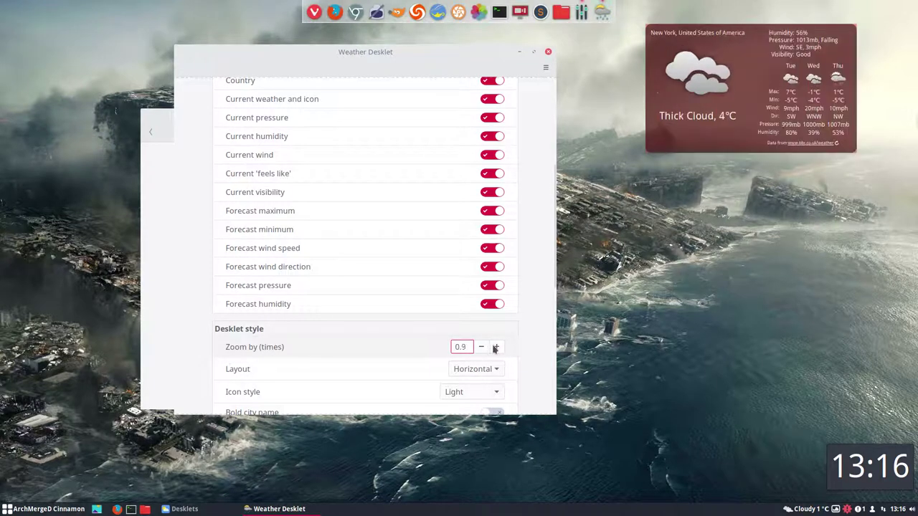
Set the desklet layout to Vertical and try the Flat colorful icon style.
{"action": "left_click", "coordinate": [501, 370]}
{"action": "left_click", "coordinate": [471, 387]}
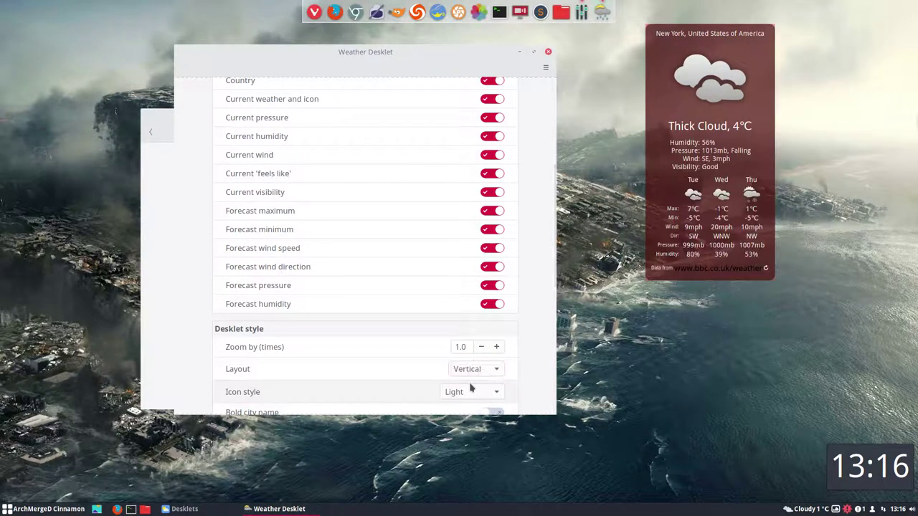
{"action": "scroll", "coordinate": [408, 362], "scroll_direction": "down", "scroll_amount": 3}
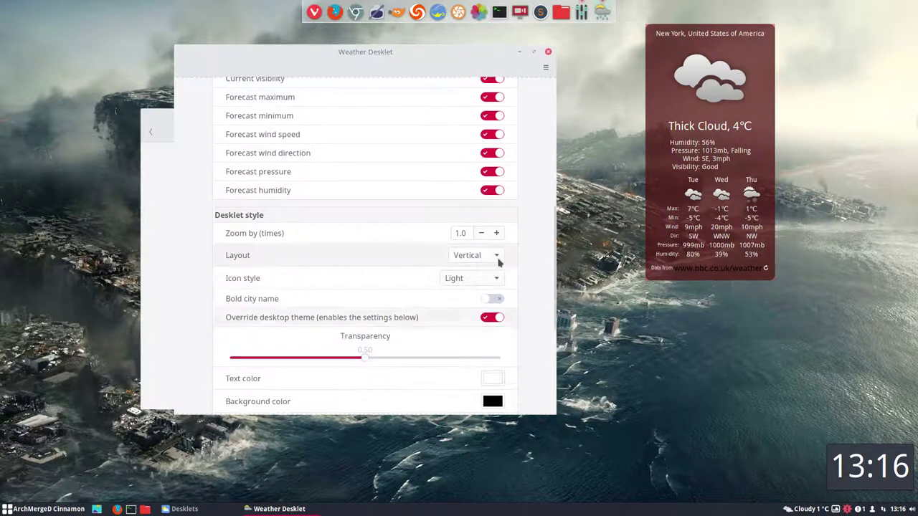
{"action": "left_click", "coordinate": [492, 277]}
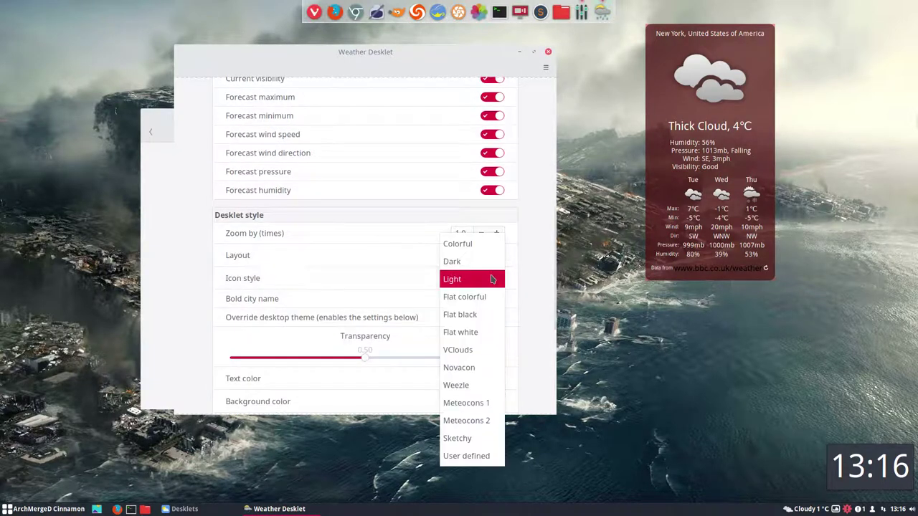
{"action": "left_click", "coordinate": [485, 298]}
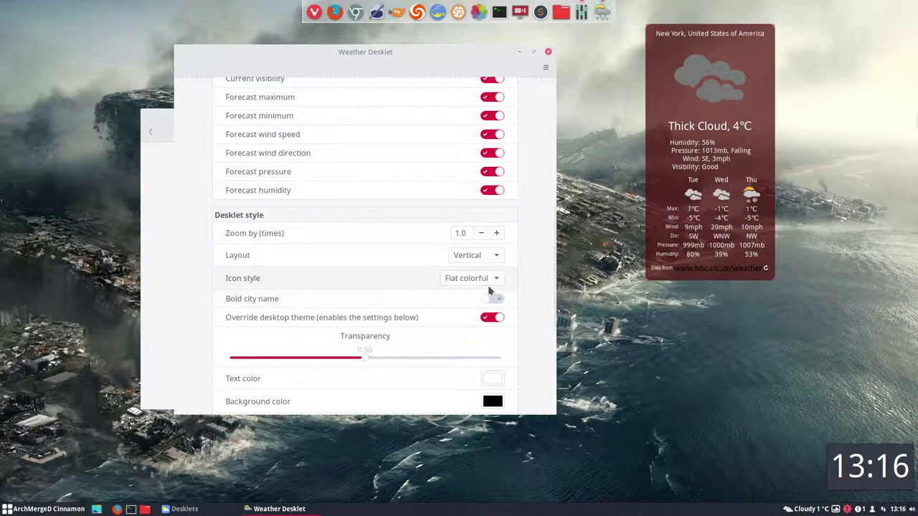
Try VClouds, Weezle, Sketchy and Meteocons 1 icon styles, finally choosing Colorful.
{"action": "left_click", "coordinate": [489, 281]}
{"action": "left_click", "coordinate": [480, 333]}
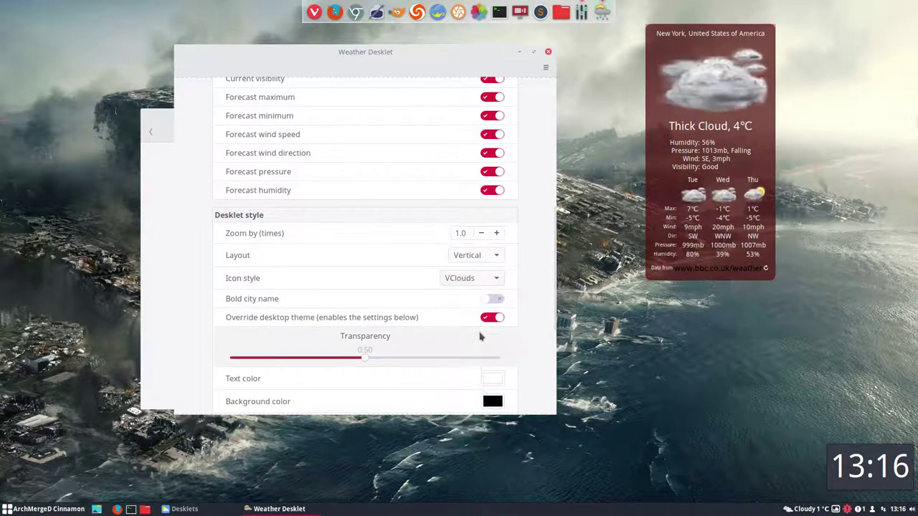
{"action": "left_click", "coordinate": [495, 280]}
{"action": "left_click", "coordinate": [481, 315]}
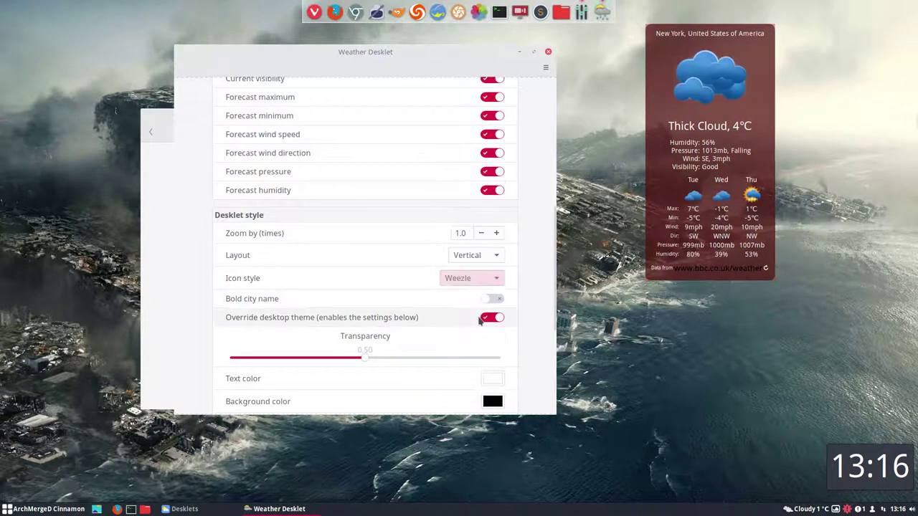
{"action": "left_click", "coordinate": [495, 281]}
{"action": "left_click", "coordinate": [477, 330]}
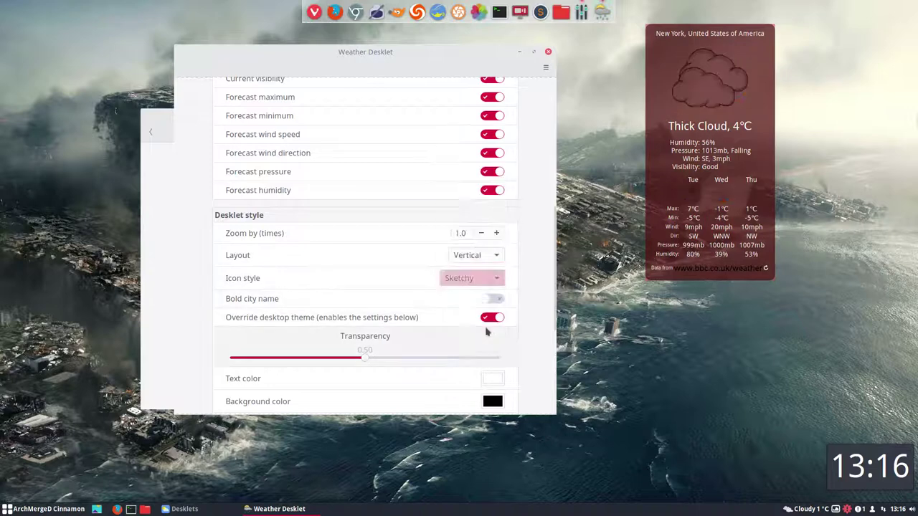
{"action": "left_click", "coordinate": [496, 281]}
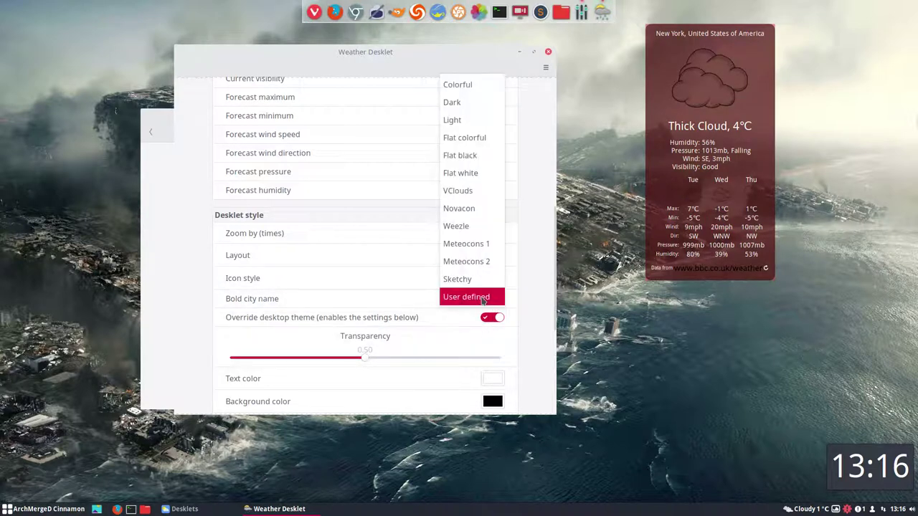
{"action": "left_click", "coordinate": [480, 247]}
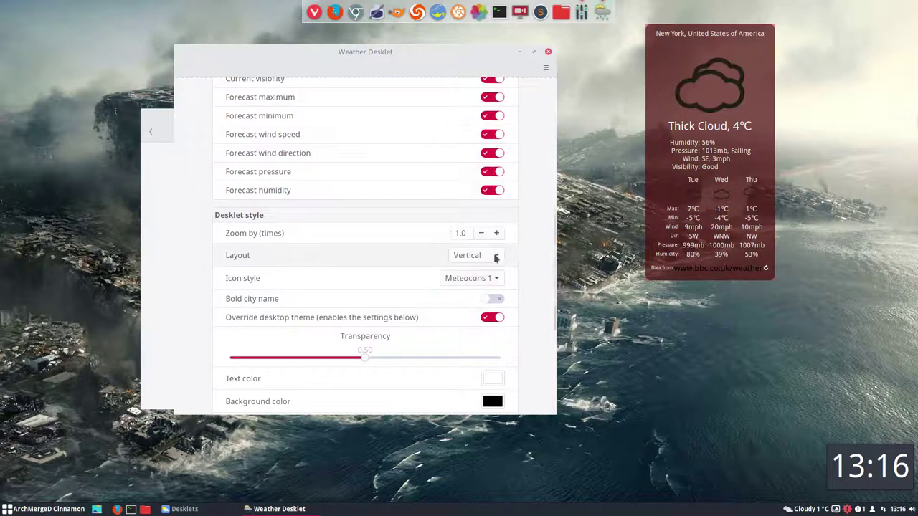
{"action": "left_click", "coordinate": [495, 279]}
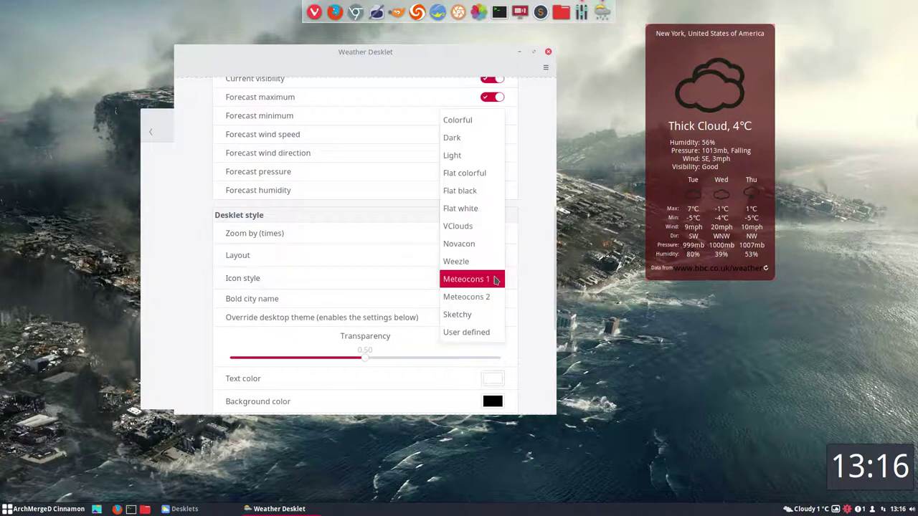
{"action": "left_click", "coordinate": [466, 120]}
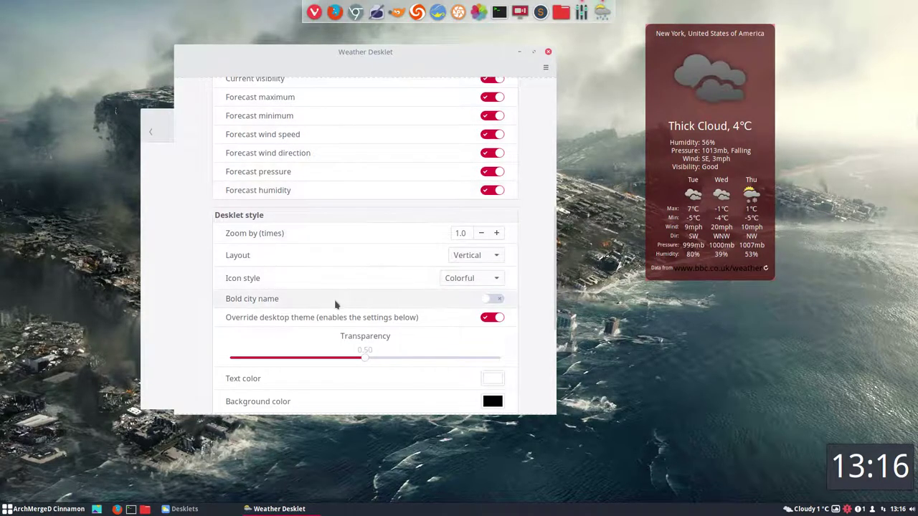
Make the city name bold, lower transparency to about 0.45, and choose a background colour.
{"action": "left_click", "coordinate": [494, 301]}
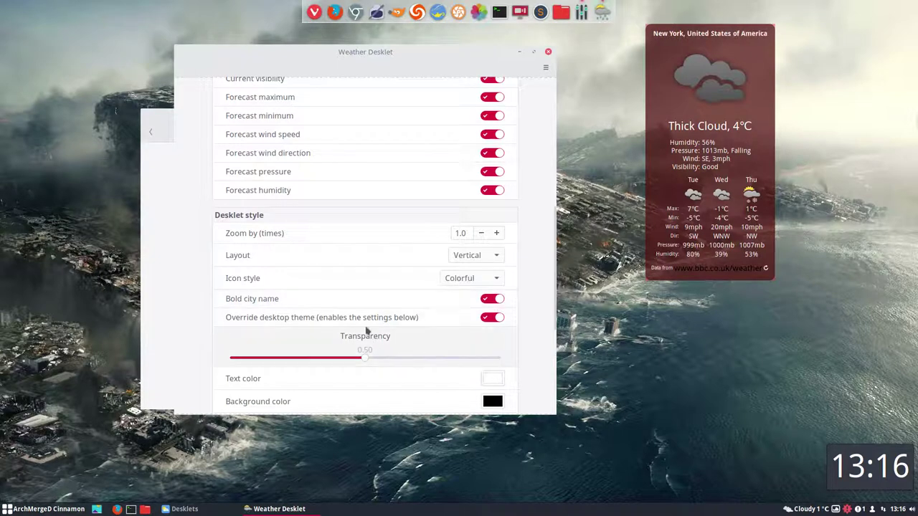
{"action": "mouse_move", "coordinate": [366, 358]}
{"action": "left_mouse_down"}
{"action": "mouse_move", "coordinate": [277, 363]}
{"action": "mouse_move", "coordinate": [387, 364]}
{"action": "mouse_move", "coordinate": [362, 361]}
{"action": "left_mouse_up"}
{"action": "scroll", "coordinate": [394, 358], "scroll_direction": "down", "scroll_amount": 1}
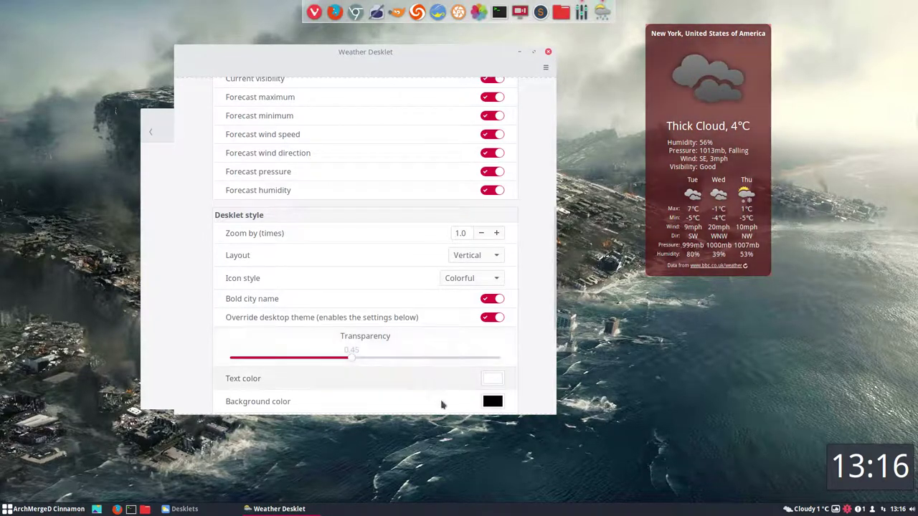
{"action": "scroll", "coordinate": [457, 401], "scroll_direction": "down", "scroll_amount": 4}
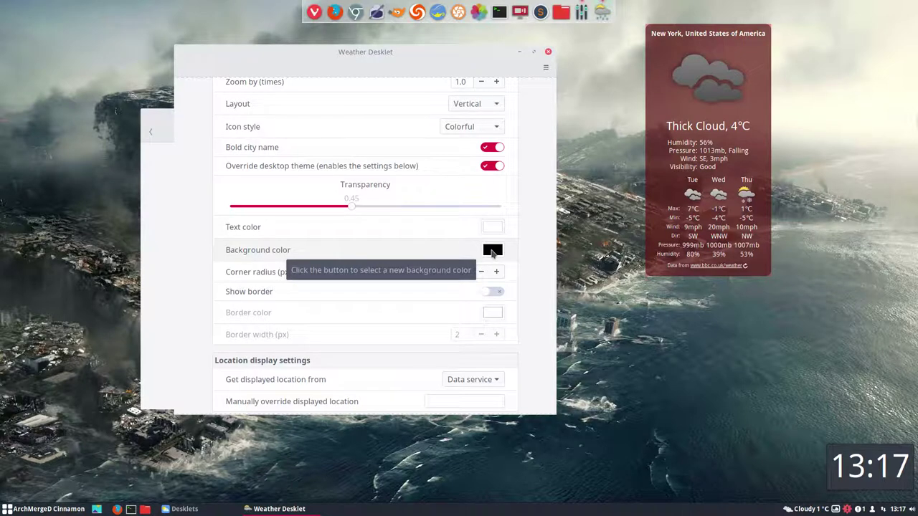
{"action": "left_click", "coordinate": [492, 250]}
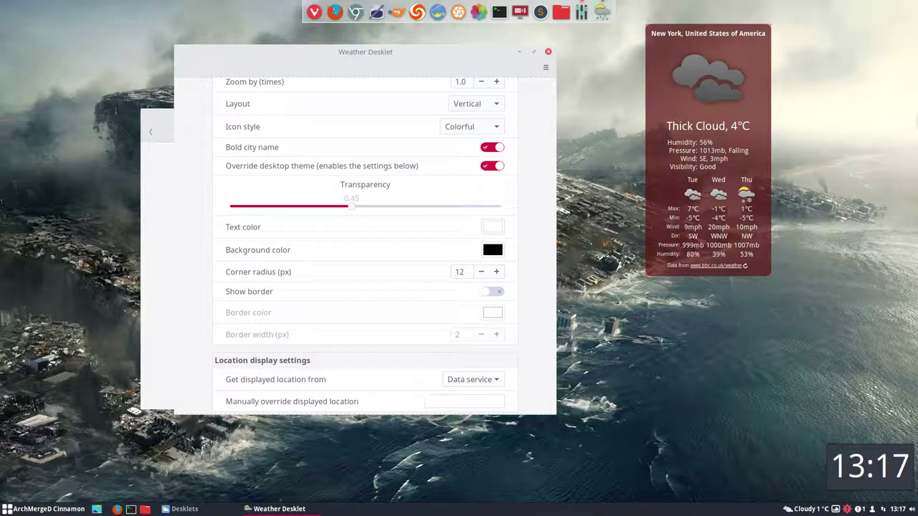
Toggle Override desktop theme off, on and off again to compare the look.
{"action": "left_click", "coordinate": [489, 167]}
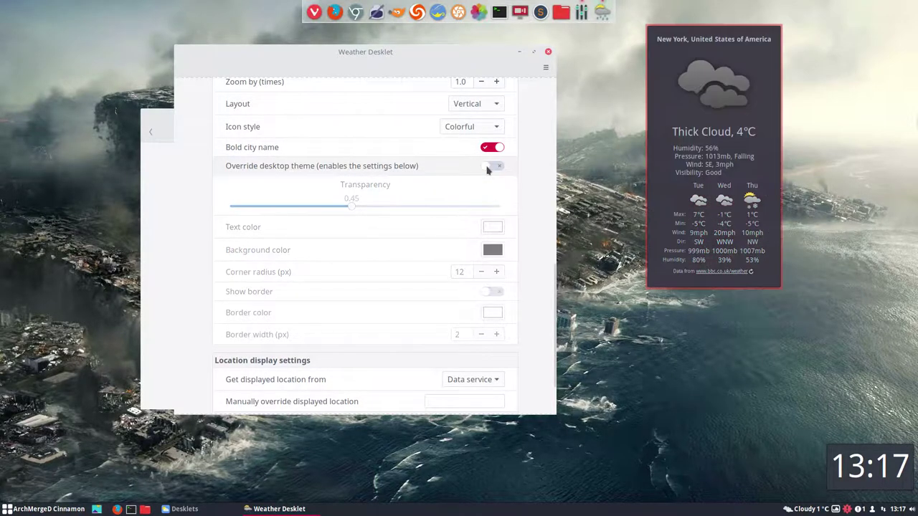
{"action": "left_click", "coordinate": [498, 168]}
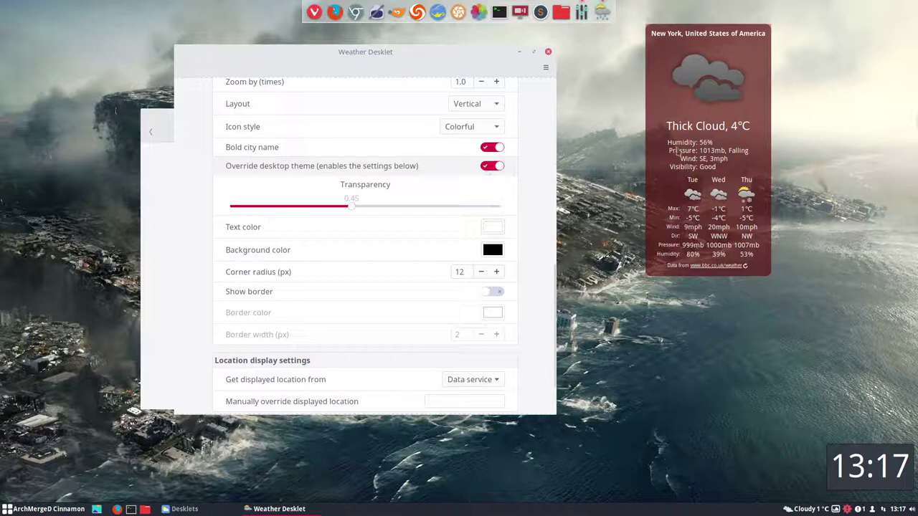
{"action": "left_click", "coordinate": [492, 165]}
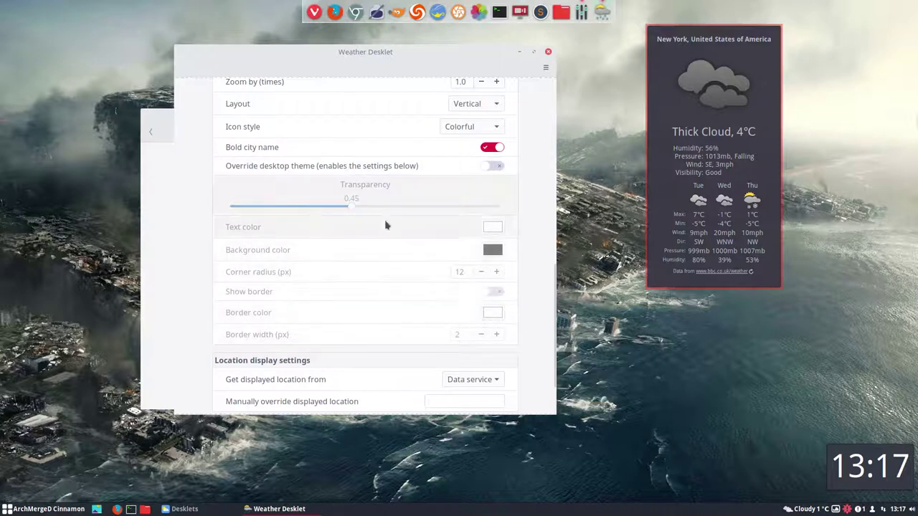
Add an orange border around the desklet and widen it to 8 px.
{"action": "left_click", "coordinate": [375, 289]}
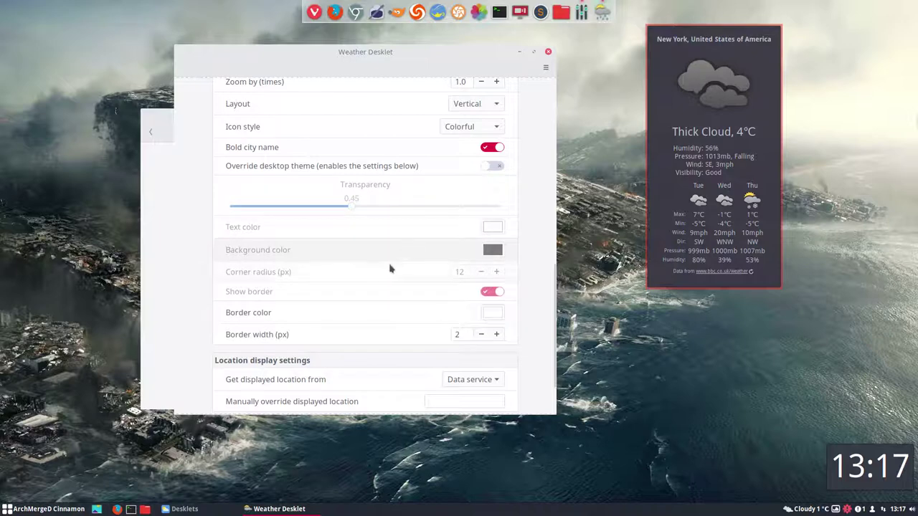
{"action": "left_click", "coordinate": [389, 295]}
{"action": "left_click", "coordinate": [388, 296]}
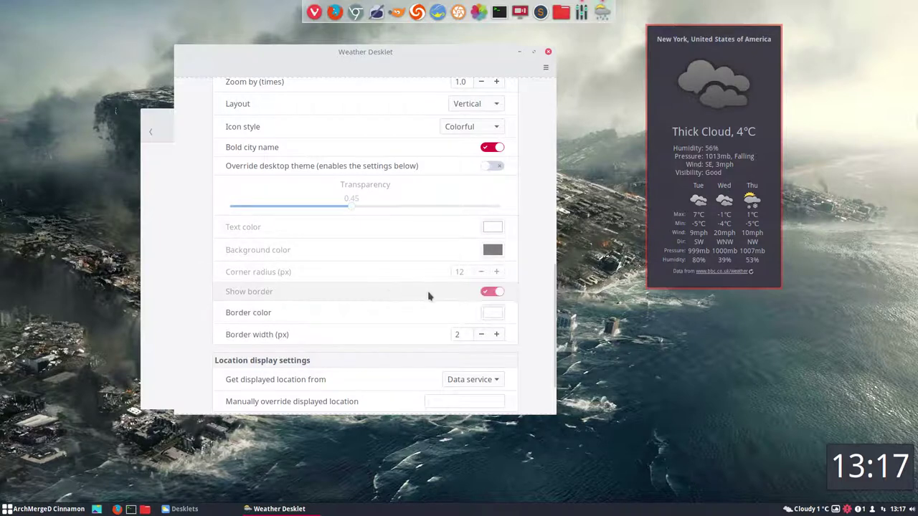
{"action": "left_click", "coordinate": [482, 316]}
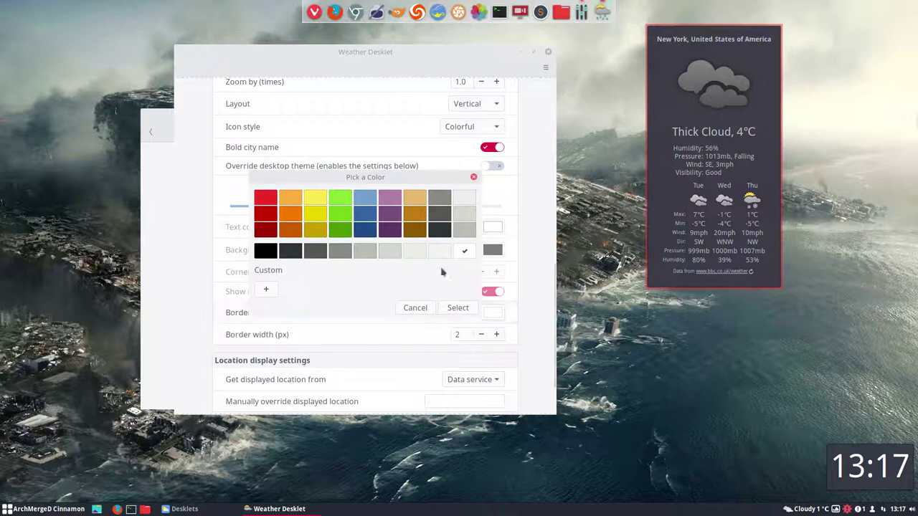
{"action": "left_click", "coordinate": [291, 214]}
{"action": "left_click", "coordinate": [458, 309]}
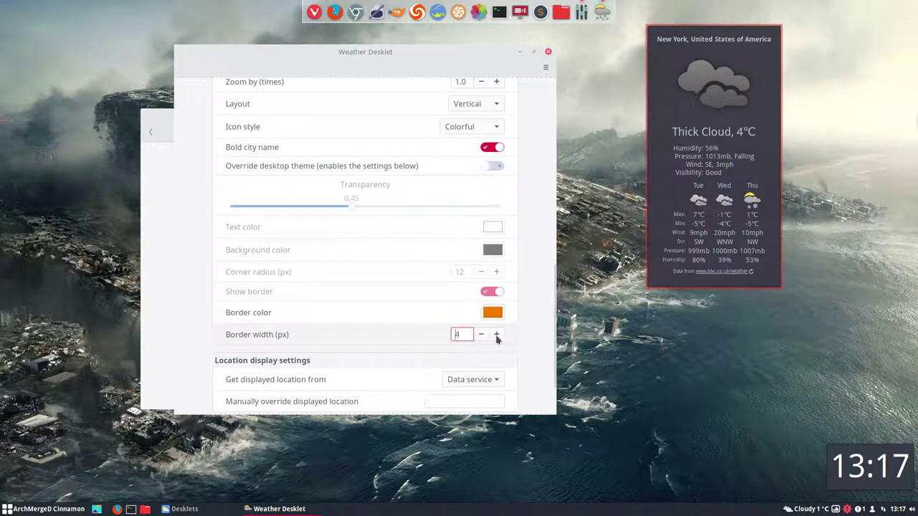
{"action": "left_click", "coordinate": [497, 335]}
{"action": "left_click", "coordinate": [496, 335]}
{"action": "left_click", "coordinate": [496, 335]}
{"action": "left_click", "coordinate": [497, 335]}
Re-enable the theme override, keep the black background, and close the desklet settings.
{"action": "left_click", "coordinate": [492, 166]}
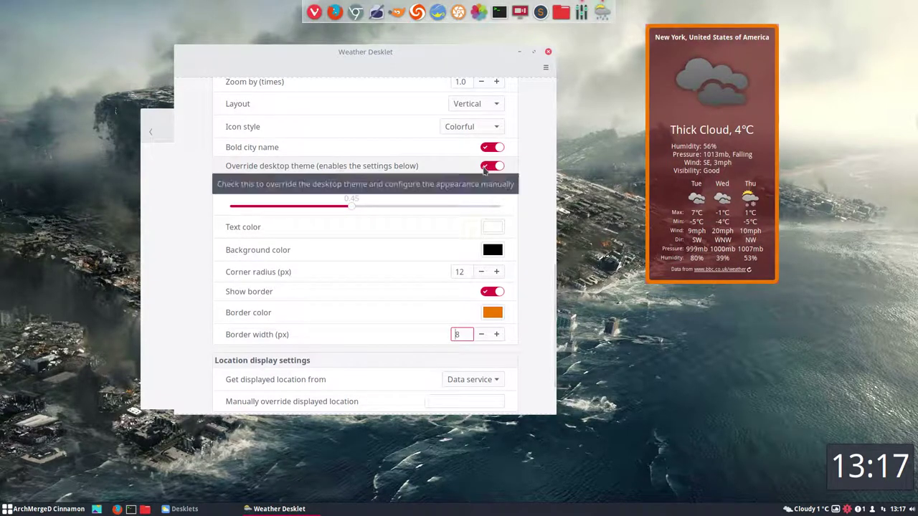
{"action": "left_click", "coordinate": [493, 251]}
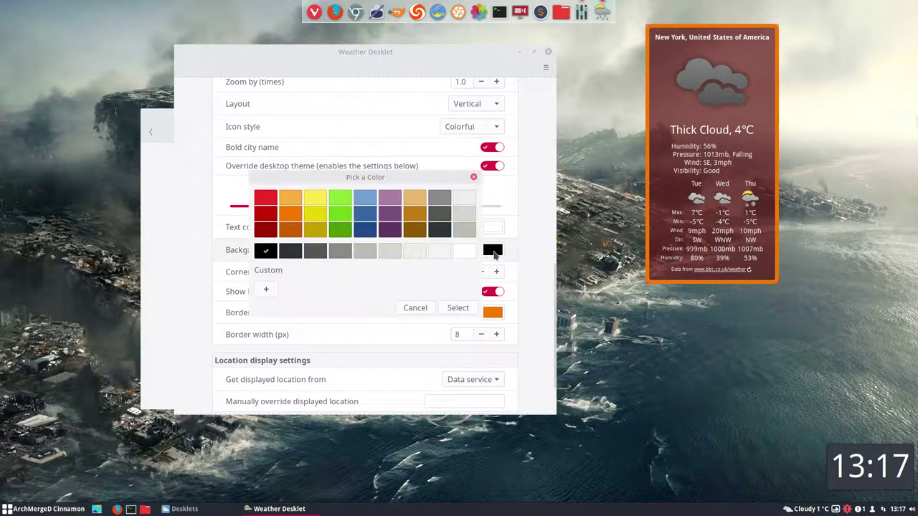
{"action": "left_click", "coordinate": [458, 307]}
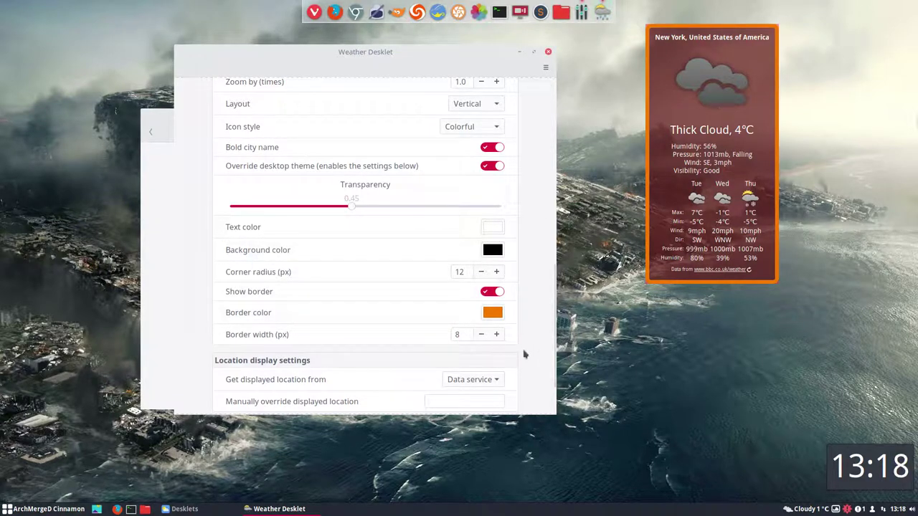
{"action": "left_click", "coordinate": [548, 52]}
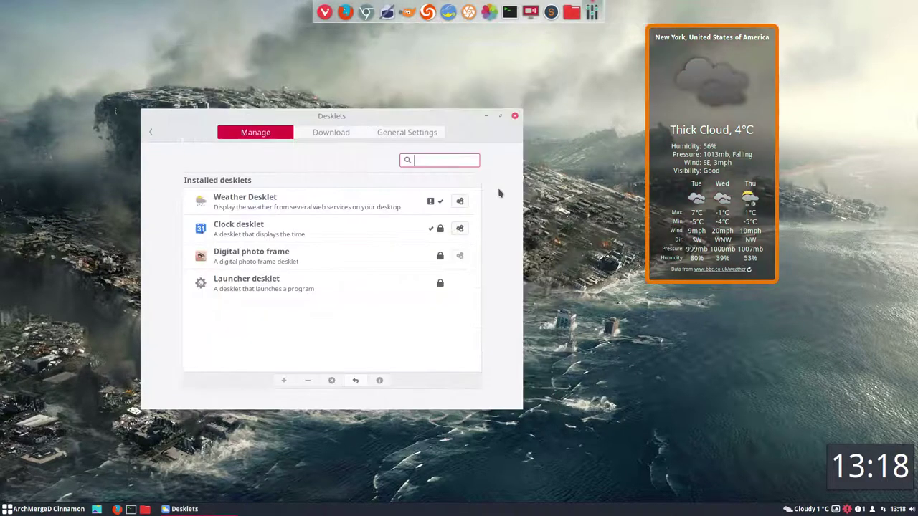
Set the Weather desklet's border width to 1 px and its border colour to dark grey.
{"action": "left_click", "coordinate": [459, 203]}
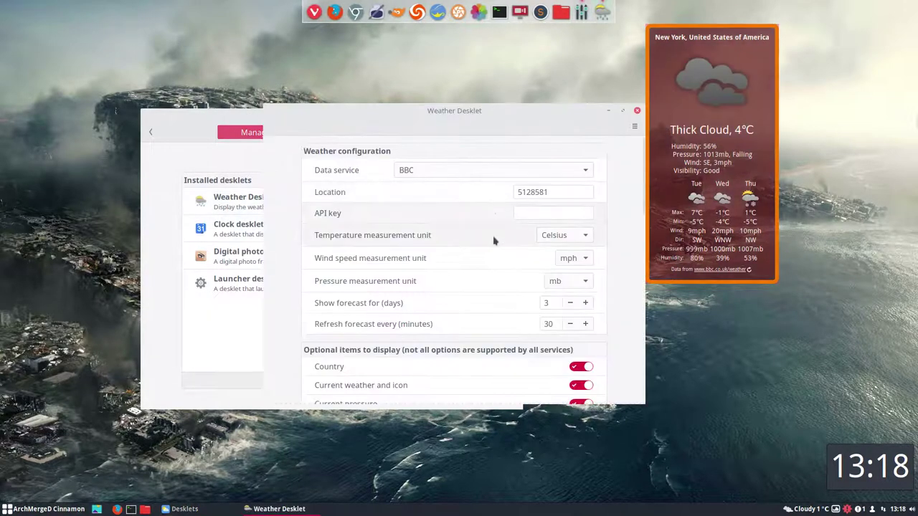
{"action": "left_click_drag", "start_coordinate": [478, 117], "coordinate": [344, 76]}
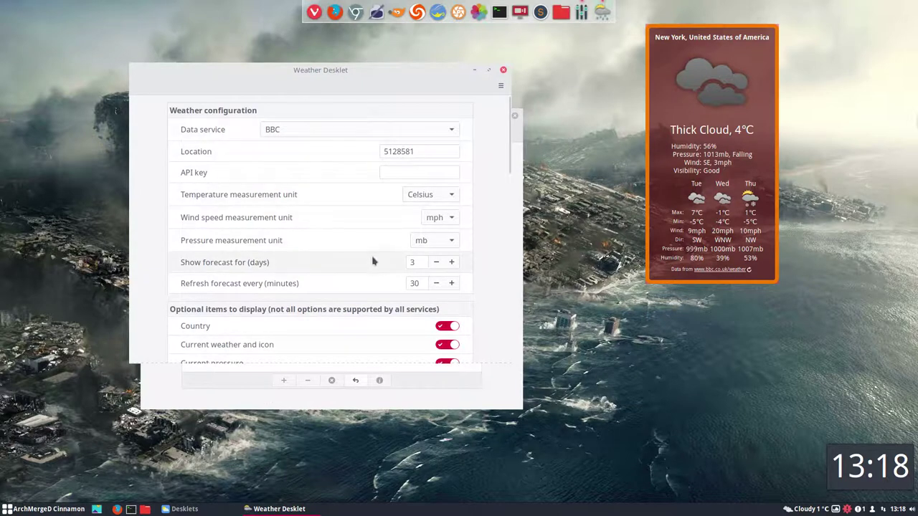
{"action": "scroll", "coordinate": [390, 240], "scroll_direction": "down", "scroll_amount": 3}
{"action": "scroll", "coordinate": [391, 240], "scroll_direction": "down", "scroll_amount": 10}
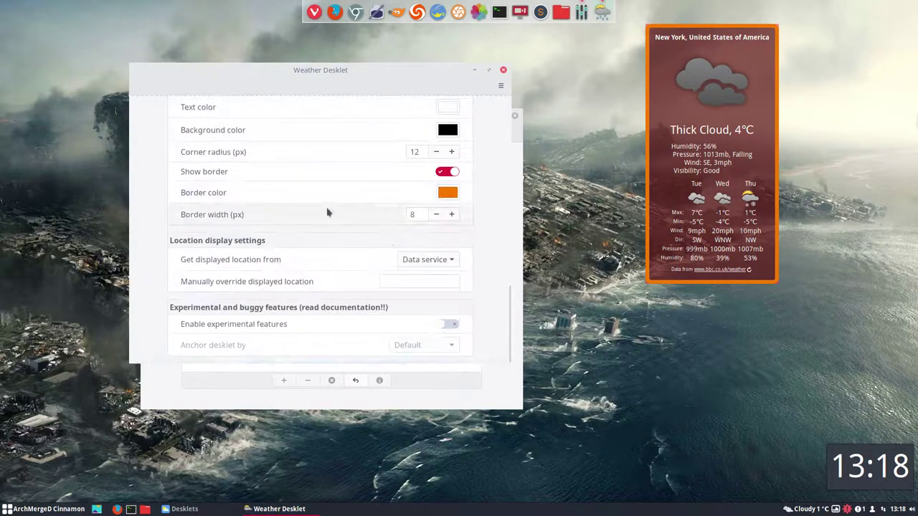
{"action": "left_click_drag", "start_coordinate": [438, 223], "coordinate": [438, 222]}
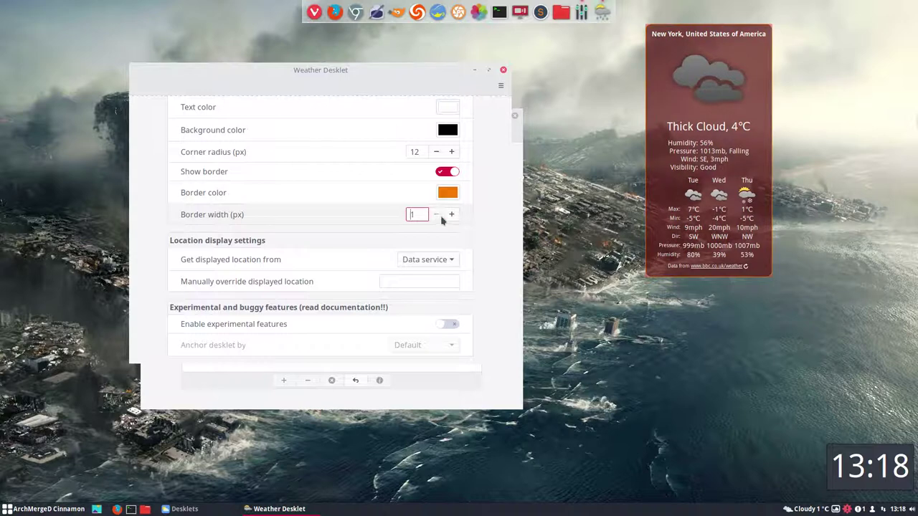
{"action": "left_click", "coordinate": [449, 197]}
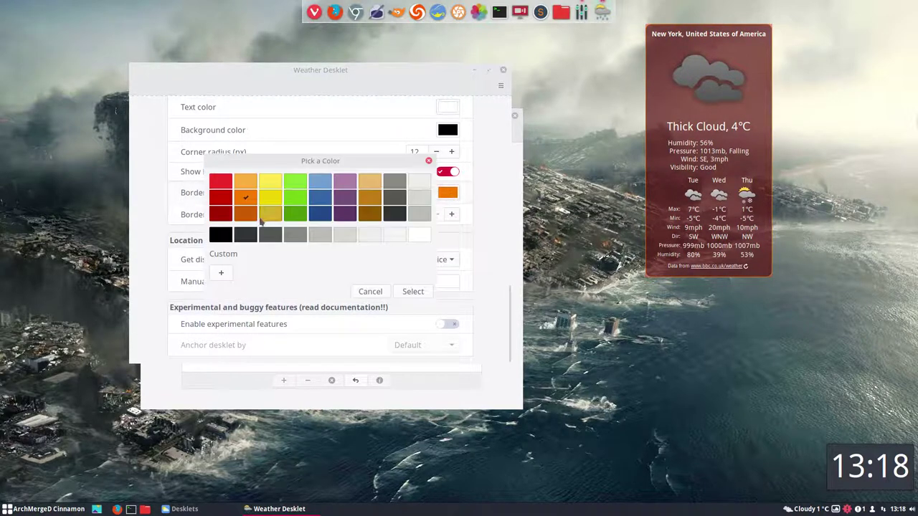
{"action": "left_click", "coordinate": [265, 238]}
{"action": "left_click", "coordinate": [404, 292]}
Raise the border width to 3 px, then close and reopen the Weather desklet settings.
{"action": "left_click", "coordinate": [452, 215]}
{"action": "left_click", "coordinate": [452, 215]}
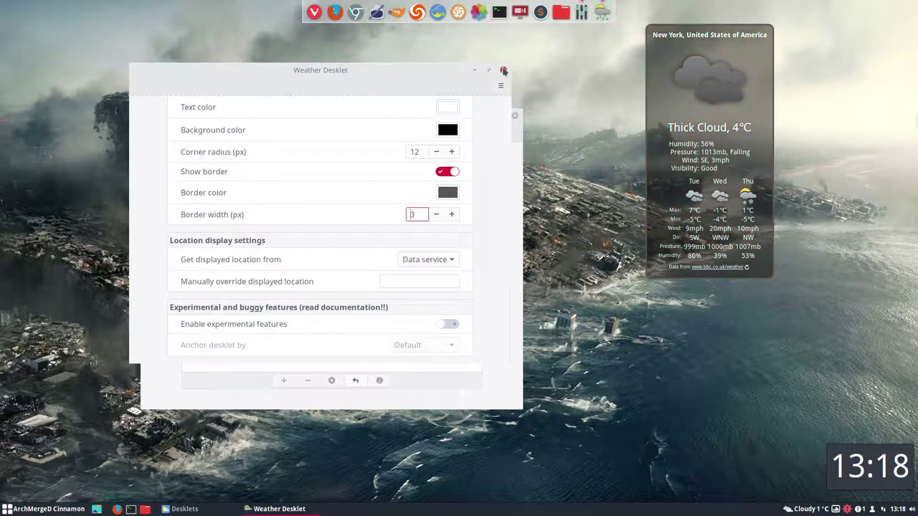
{"action": "left_click", "coordinate": [503, 69]}
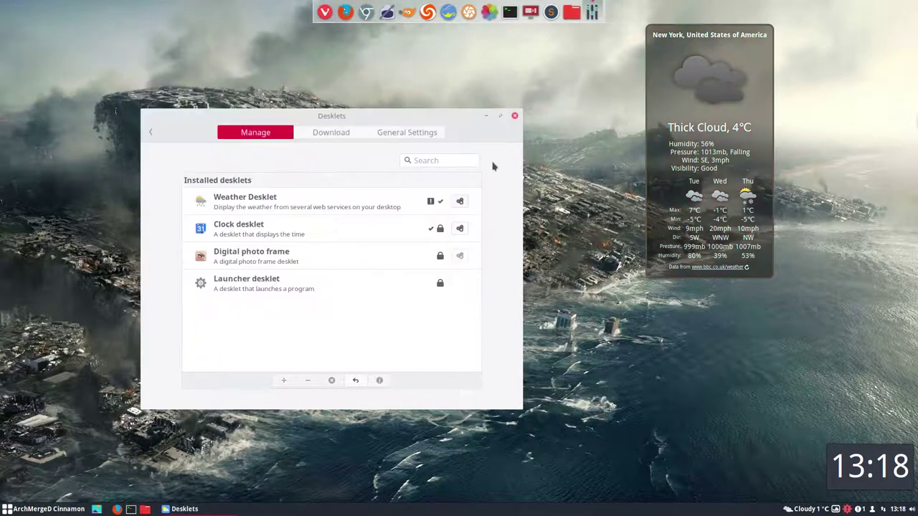
{"action": "left_click", "coordinate": [460, 203]}
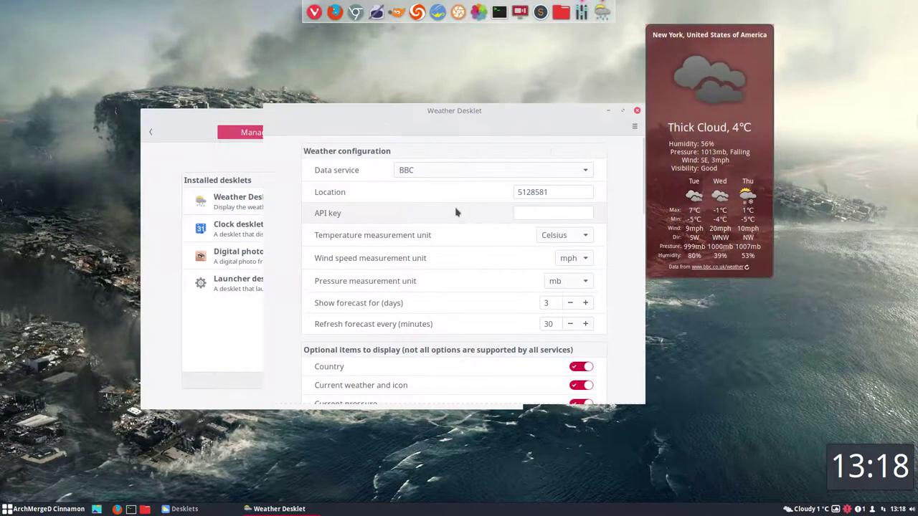
{"action": "scroll", "coordinate": [465, 251], "scroll_direction": "down", "scroll_amount": 10}
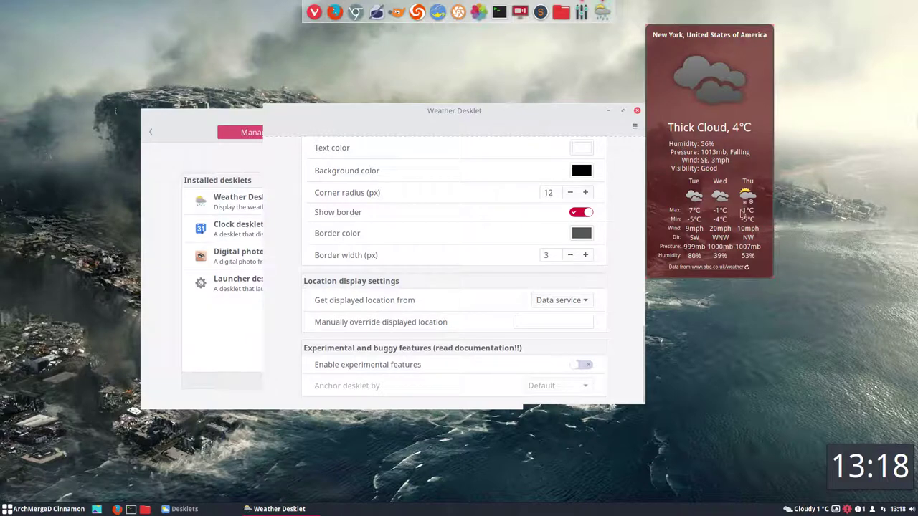
{"action": "left_click", "coordinate": [237, 204]}
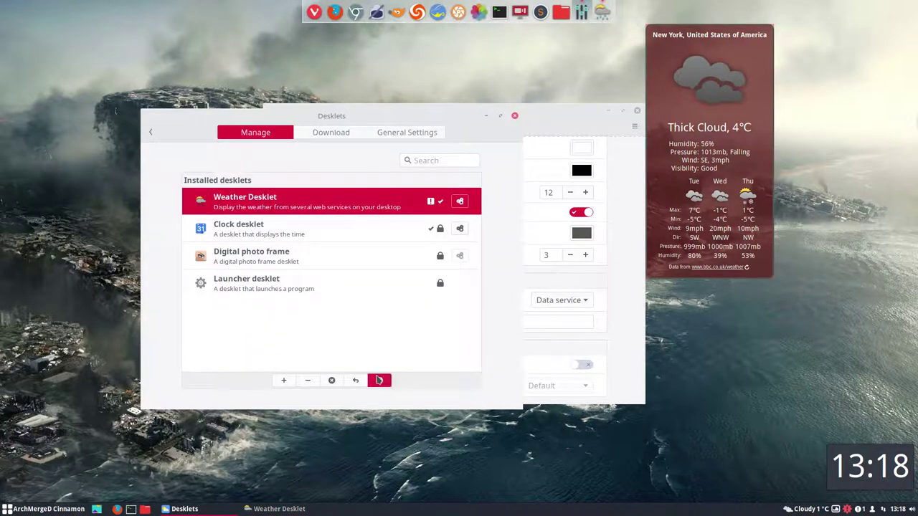
{"action": "left_click", "coordinate": [380, 381]}
{"action": "scroll", "coordinate": [404, 283], "scroll_direction": "down", "scroll_amount": 1}
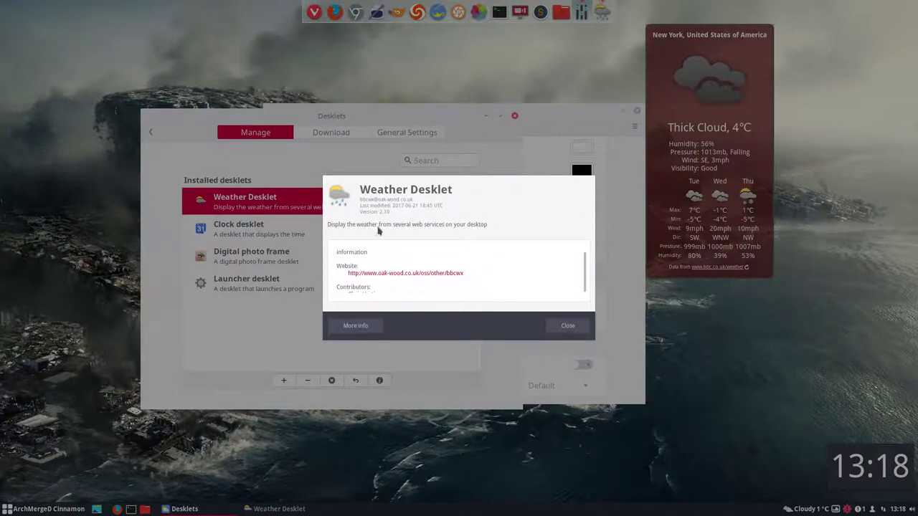
{"action": "scroll", "coordinate": [363, 290], "scroll_direction": "down", "scroll_amount": 1}
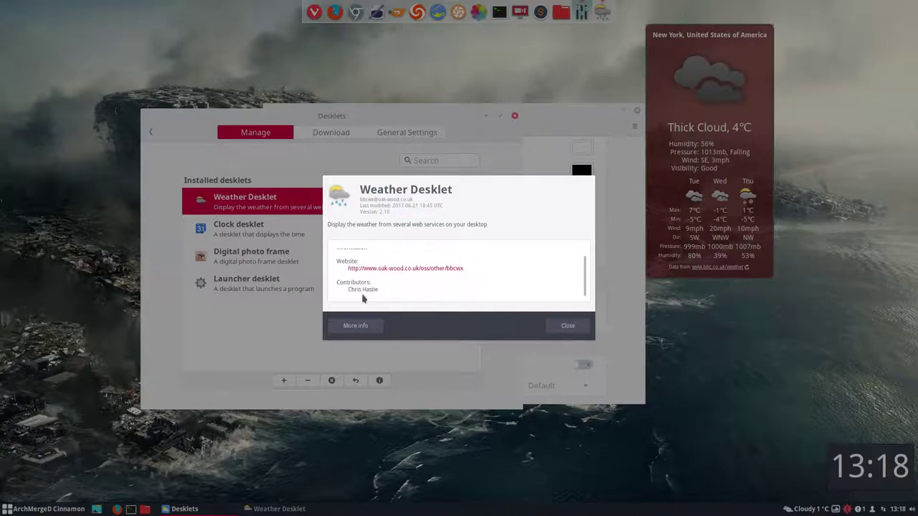
{"action": "left_click", "coordinate": [565, 326]}
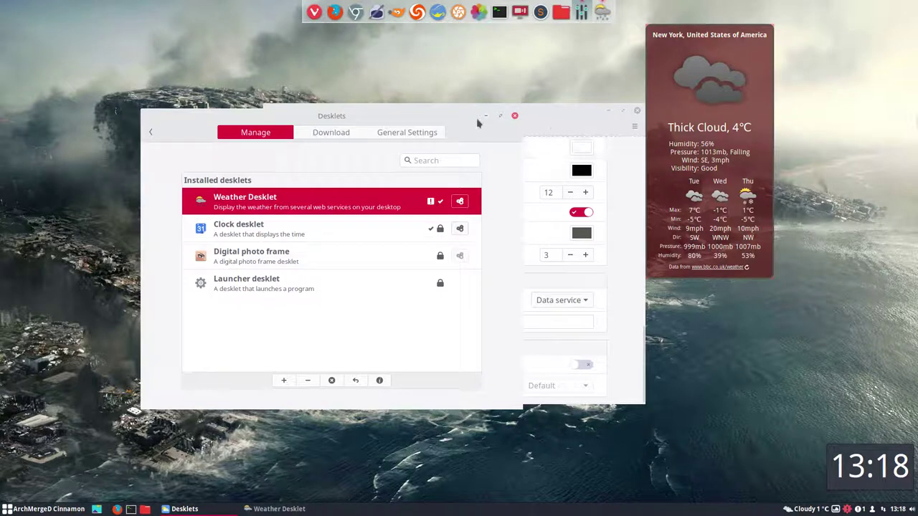
Set the Weather desklet to get its displayed location from Google.
{"action": "left_click_drag", "start_coordinate": [478, 120], "coordinate": [330, 66]}
{"action": "left_click", "coordinate": [439, 109]}
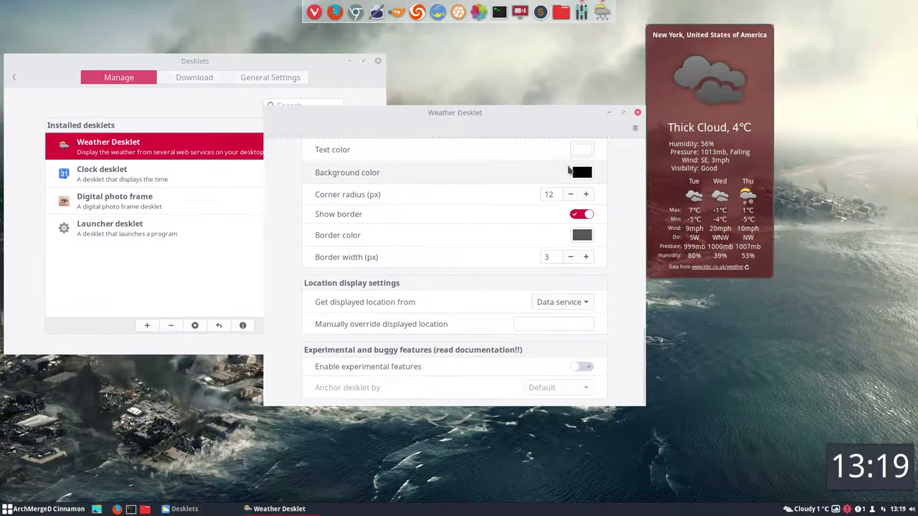
{"action": "left_click", "coordinate": [562, 300]}
{"action": "left_click", "coordinate": [562, 284]}
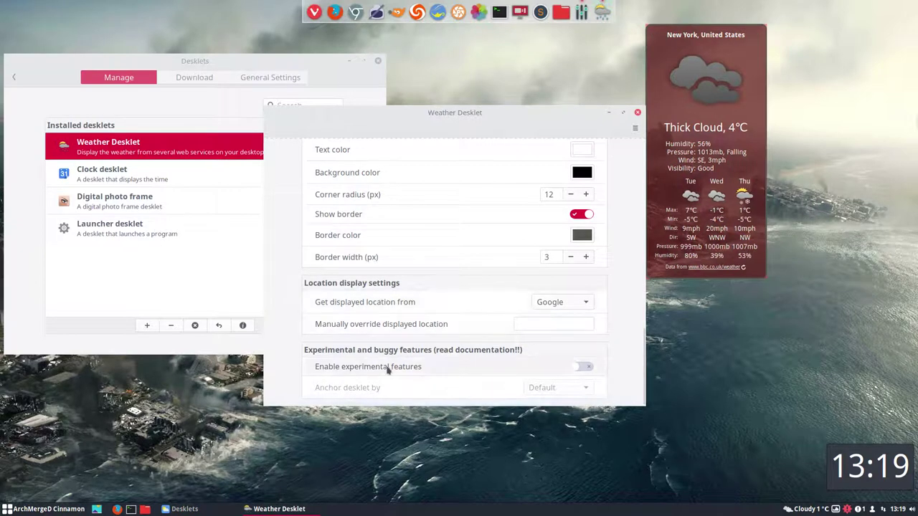
Try experimental features with a top-left anchor, switch them back off, and close the settings.
{"action": "left_click", "coordinate": [587, 369]}
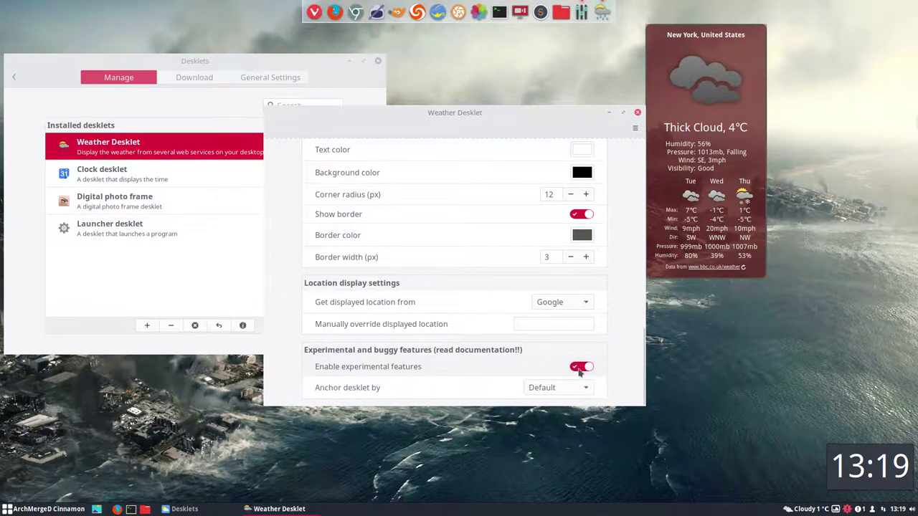
{"action": "left_click", "coordinate": [579, 388]}
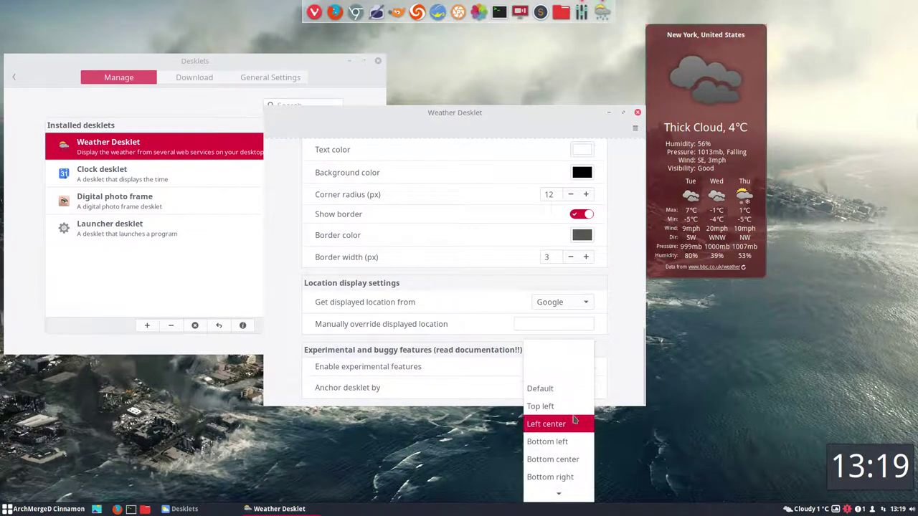
{"action": "left_click", "coordinate": [575, 409]}
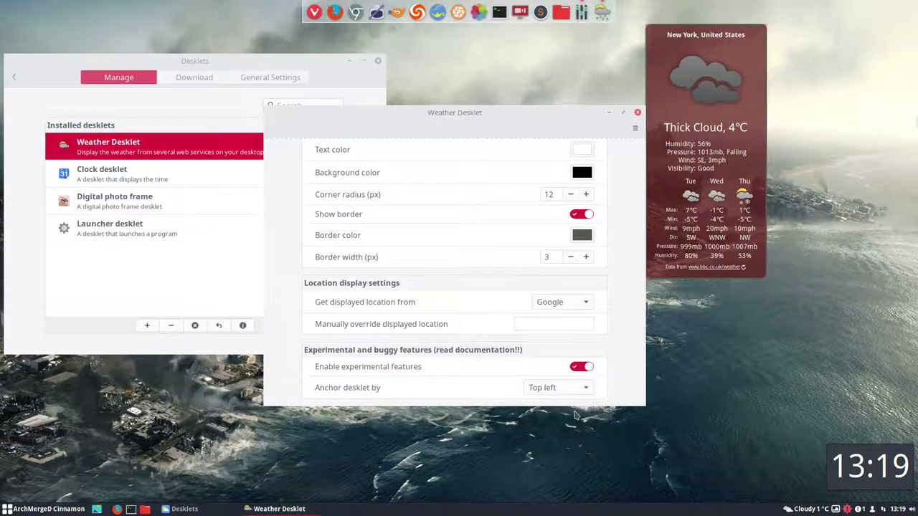
{"action": "left_click", "coordinate": [581, 368]}
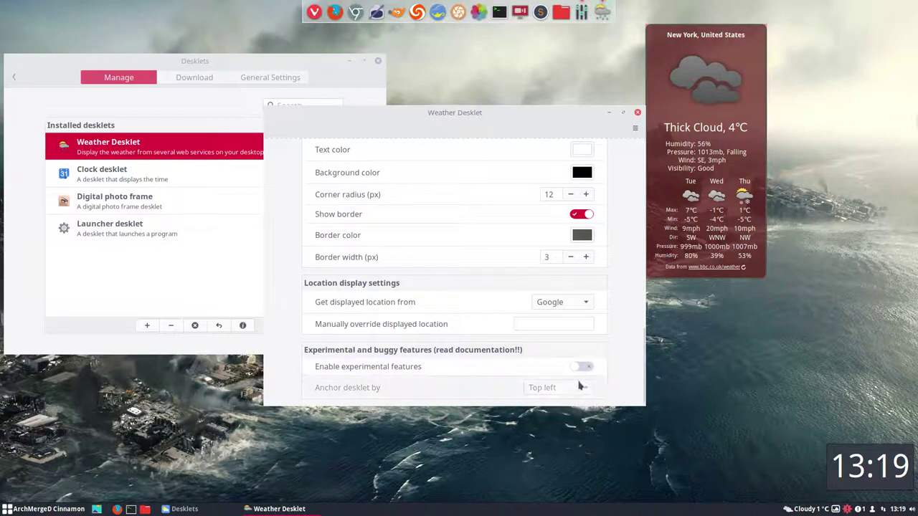
{"action": "left_click", "coordinate": [638, 114]}
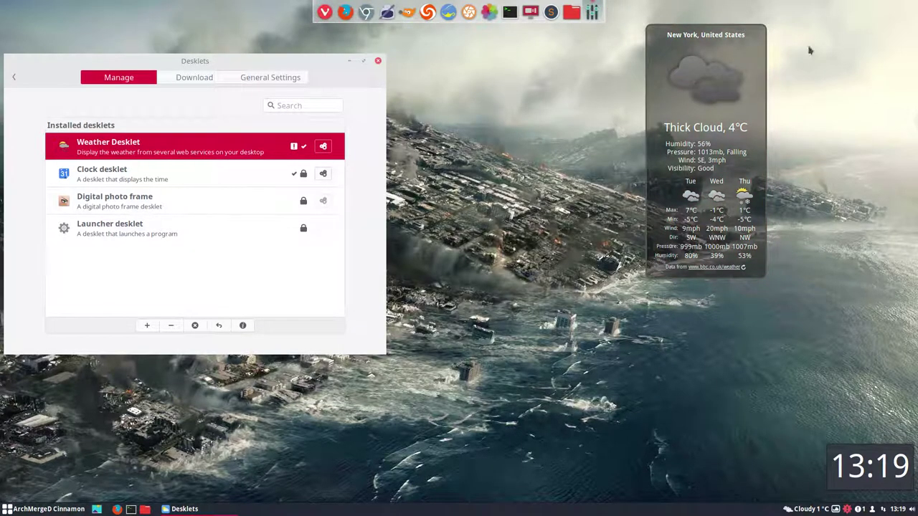
Move the weather desklet to the top-right and install Simple system monitor from Download.
{"action": "left_click_drag", "start_coordinate": [685, 176], "coordinate": [830, 163]}
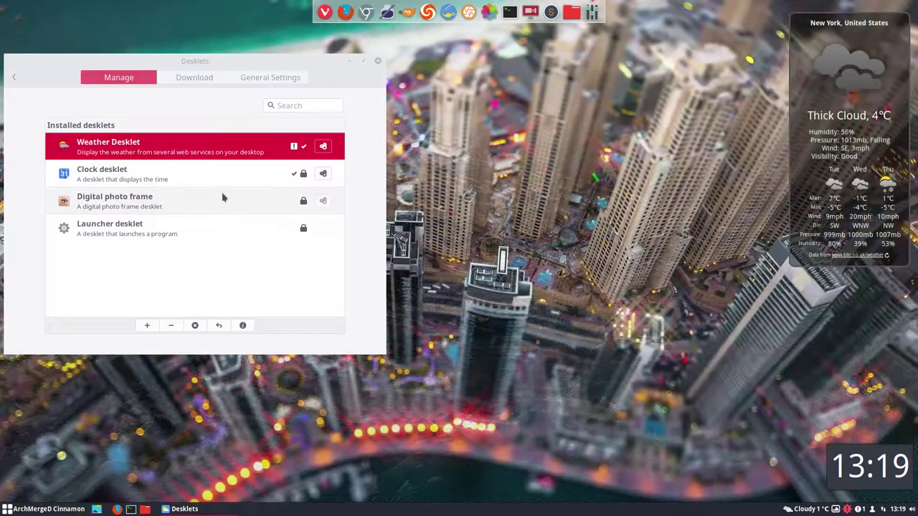
{"action": "left_click", "coordinate": [194, 79]}
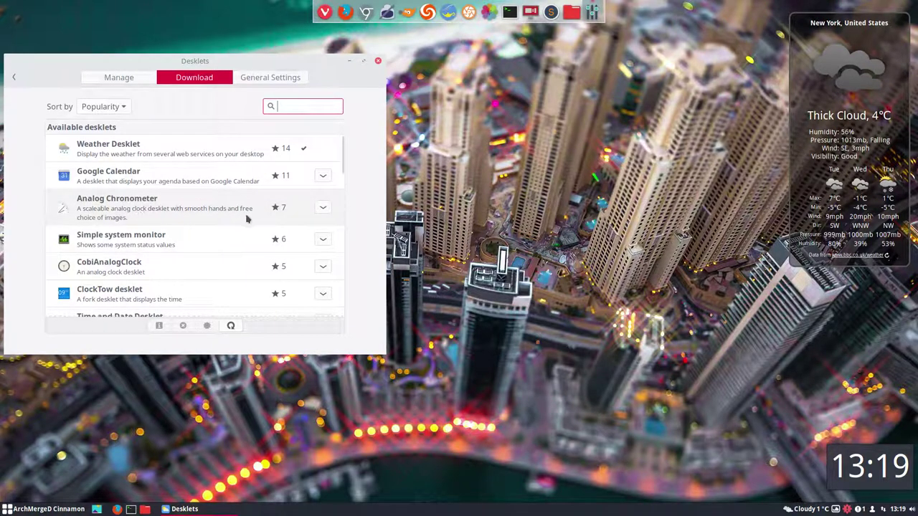
{"action": "left_click", "coordinate": [120, 244]}
{"action": "left_click", "coordinate": [323, 241]}
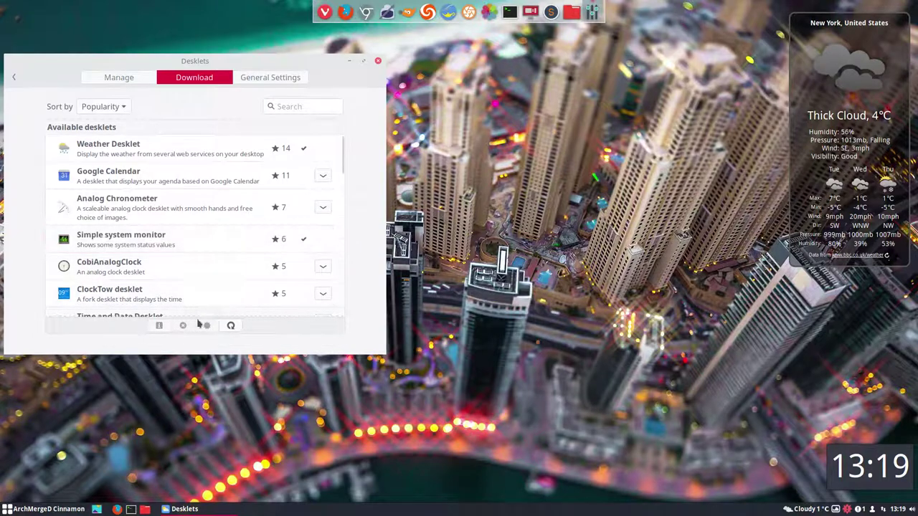
Add Simple system monitor to the desktop and place it in the top-left corner.
{"action": "left_click", "coordinate": [123, 80]}
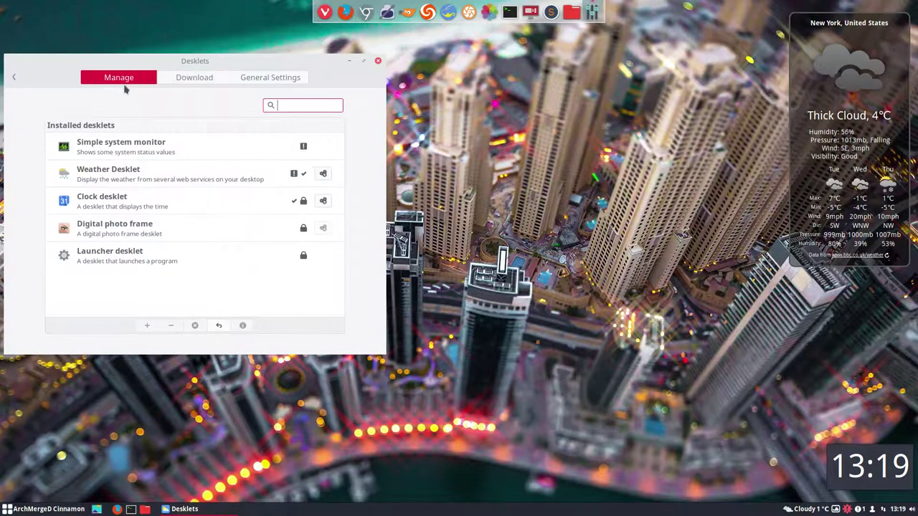
{"action": "left_click", "coordinate": [133, 149]}
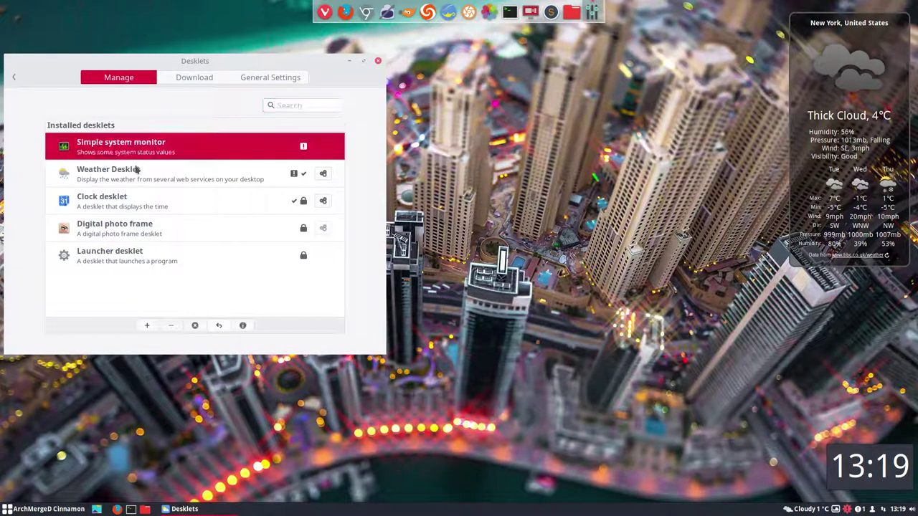
{"action": "left_click", "coordinate": [149, 326]}
{"action": "left_click_drag", "start_coordinate": [176, 60], "coordinate": [482, 93]}
{"action": "left_click_drag", "start_coordinate": [84, 69], "coordinate": [49, 36]}
Inspect the system monitor desklet's options menu and its details dialog, then close them.
{"action": "right_click", "coordinate": [51, 42]}
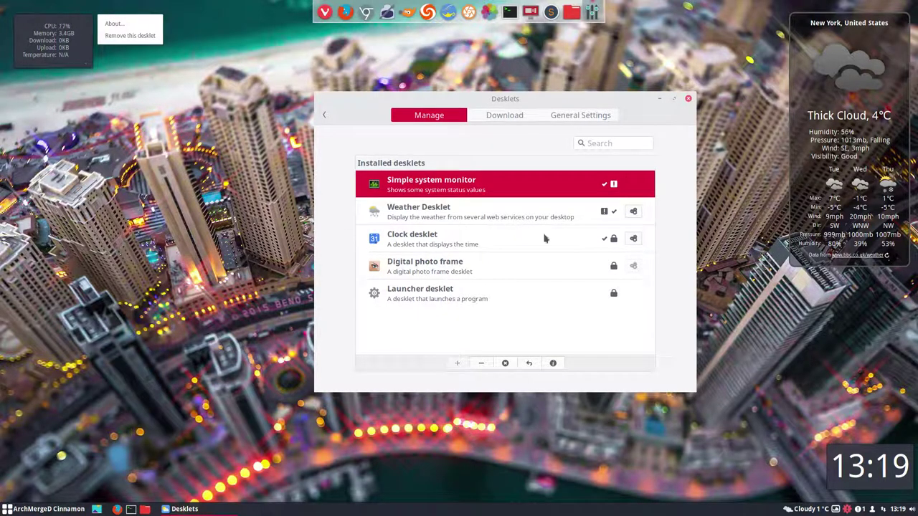
{"action": "left_click", "coordinate": [448, 194]}
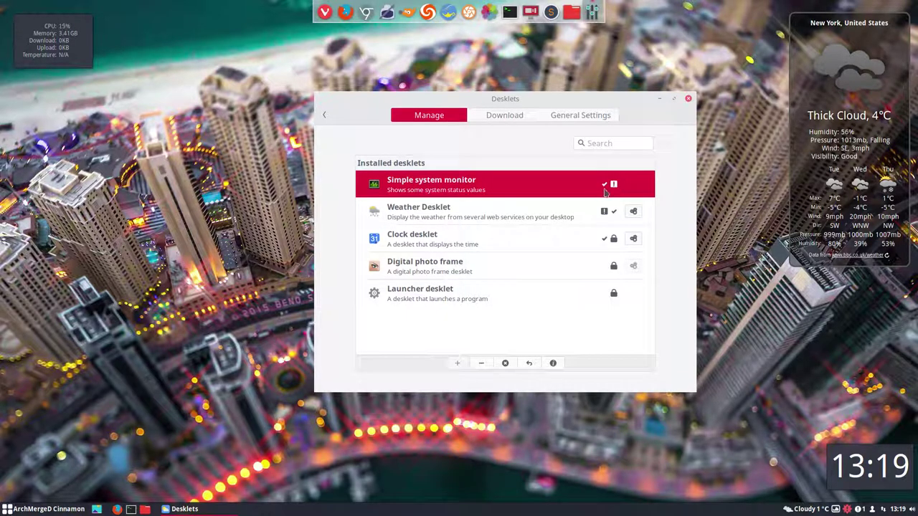
{"action": "mouse_move", "coordinate": [614, 188]}
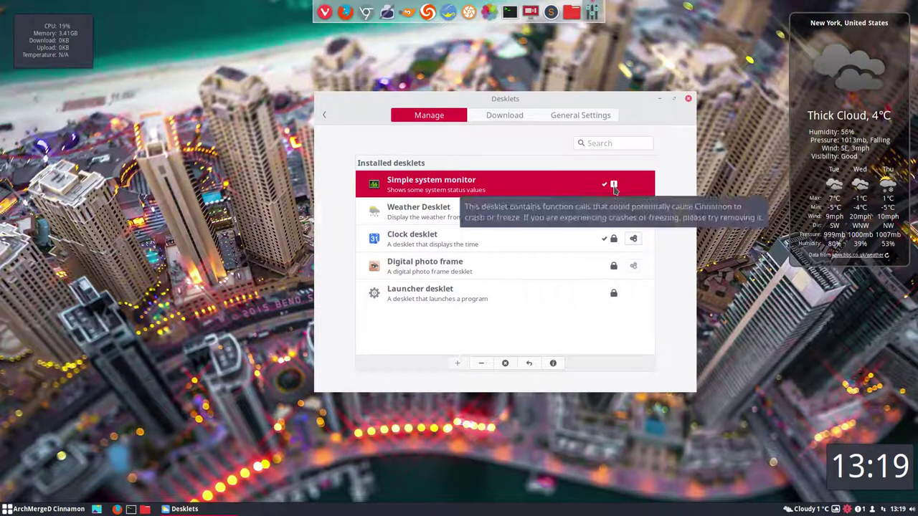
{"action": "right_click", "coordinate": [62, 49]}
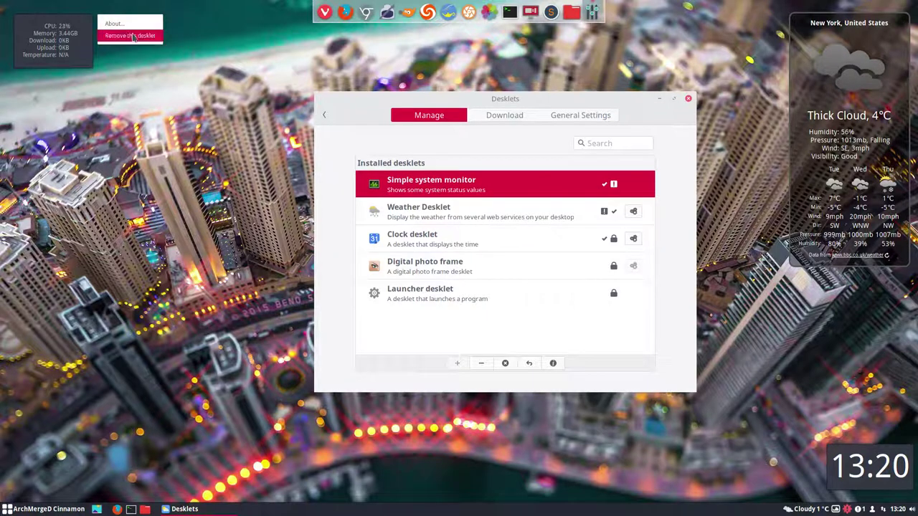
{"action": "left_click", "coordinate": [565, 184]}
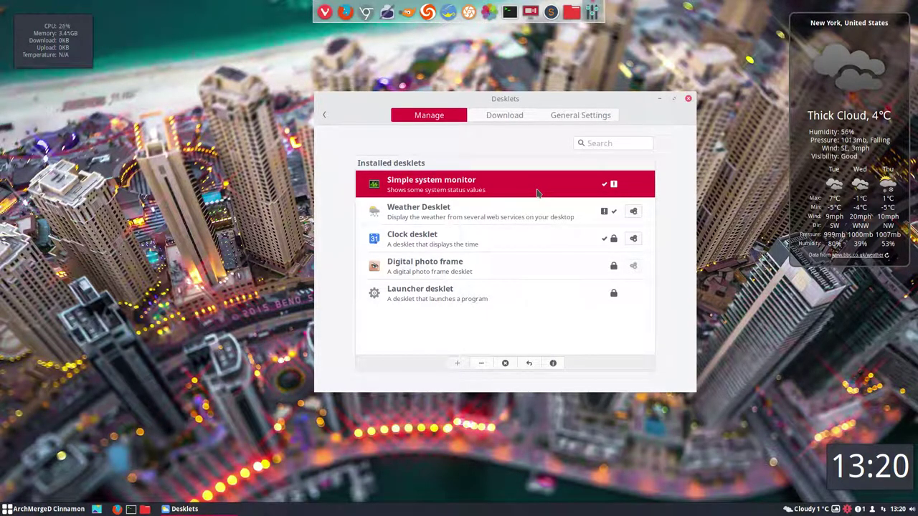
{"action": "left_click", "coordinate": [553, 364]}
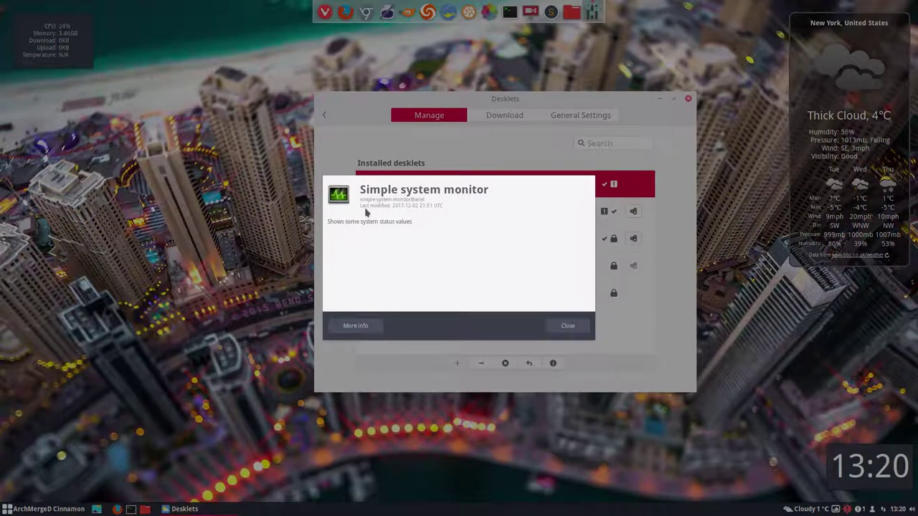
{"action": "left_click", "coordinate": [566, 327]}
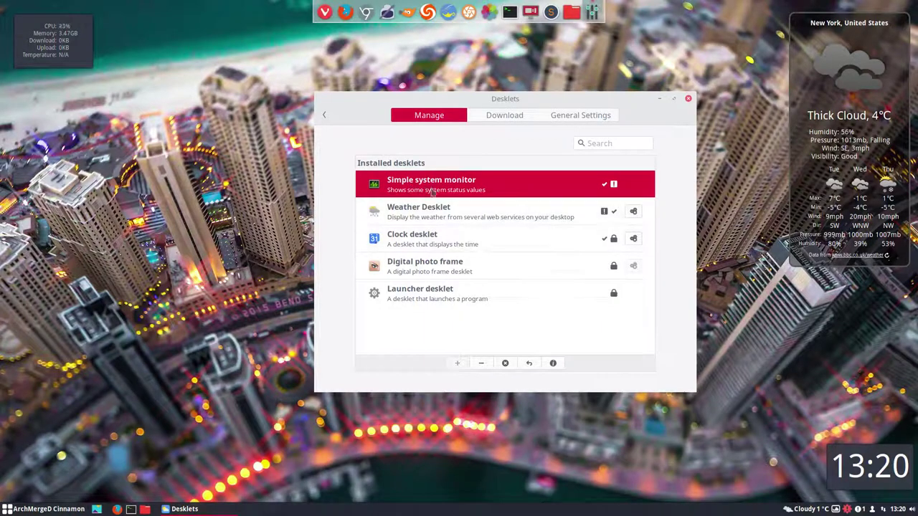
Remove Simple system monitor from the desktop and confirm uninstalling it.
{"action": "left_click", "coordinate": [482, 364]}
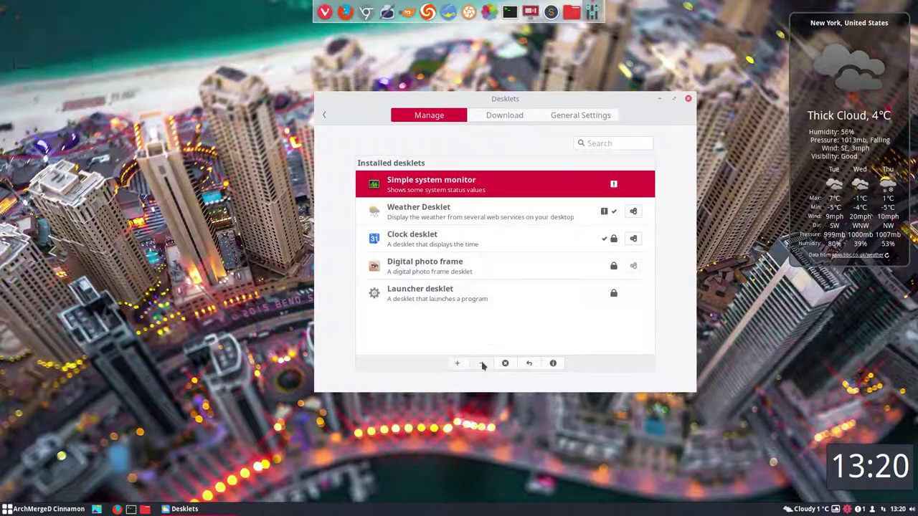
{"action": "left_click", "coordinate": [497, 117]}
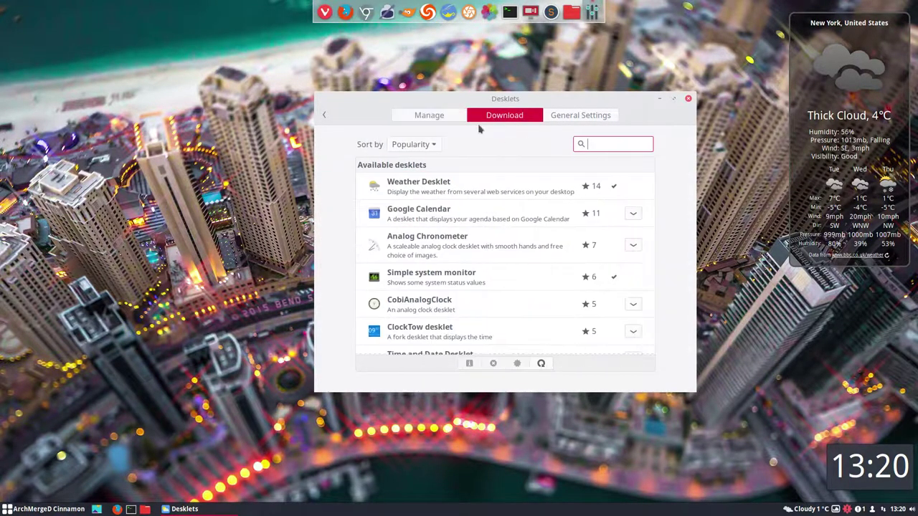
{"action": "left_click", "coordinate": [423, 115]}
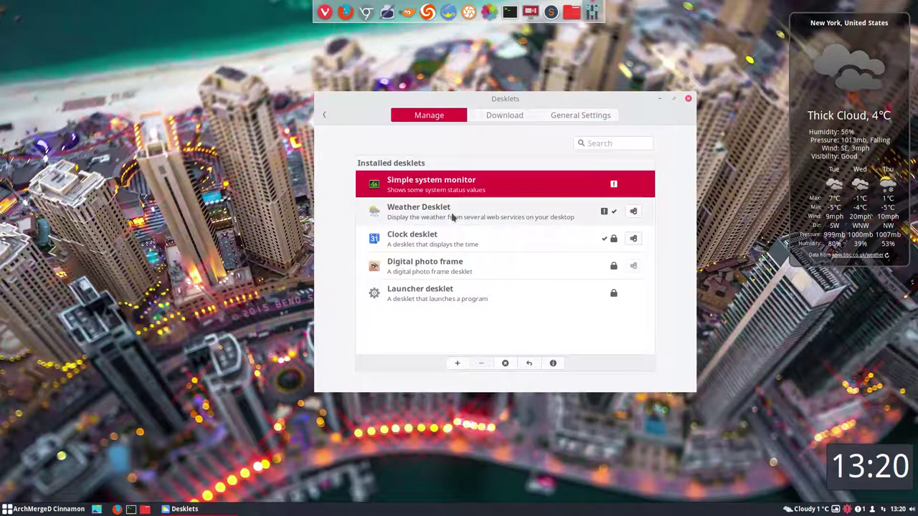
{"action": "left_click", "coordinate": [505, 364]}
{"action": "left_click", "coordinate": [578, 303]}
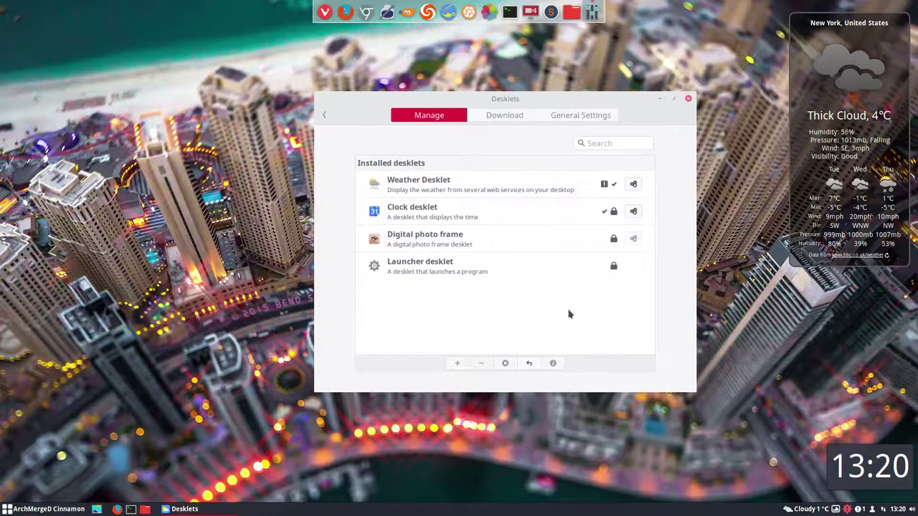
Browse CobiAnalogClock, Developer's Tools, xkcd, reddit and Desktop Calculator, then select Network usage monitor.
{"action": "left_click", "coordinate": [510, 118]}
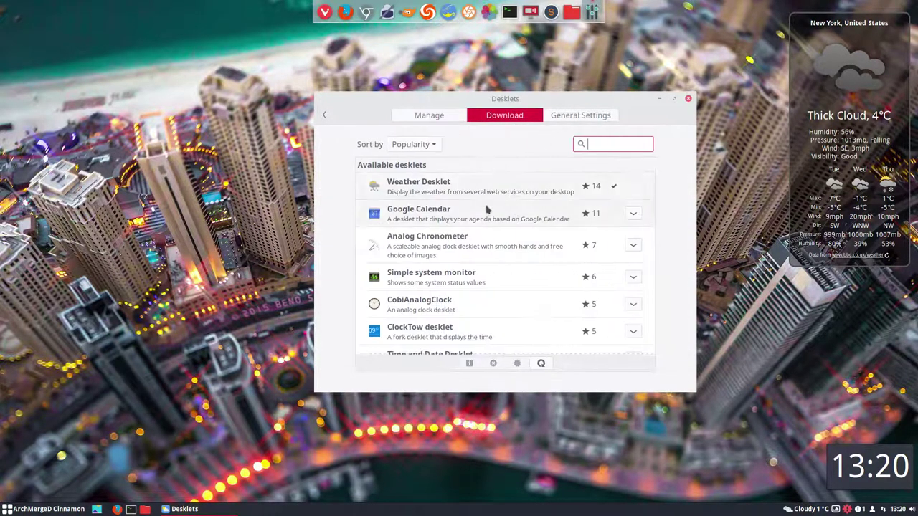
{"action": "left_click", "coordinate": [466, 310]}
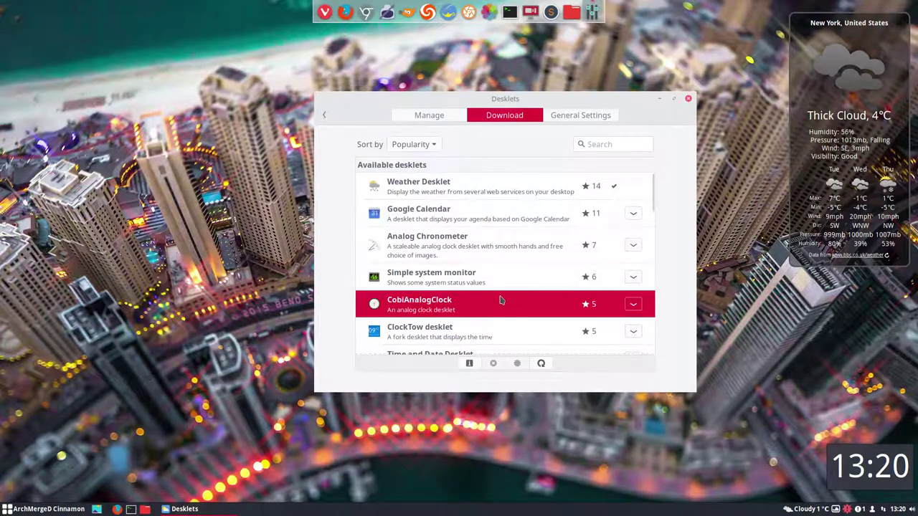
{"action": "scroll", "coordinate": [502, 299], "scroll_direction": "down", "scroll_amount": 2}
{"action": "scroll", "coordinate": [467, 269], "scroll_direction": "down", "scroll_amount": 3}
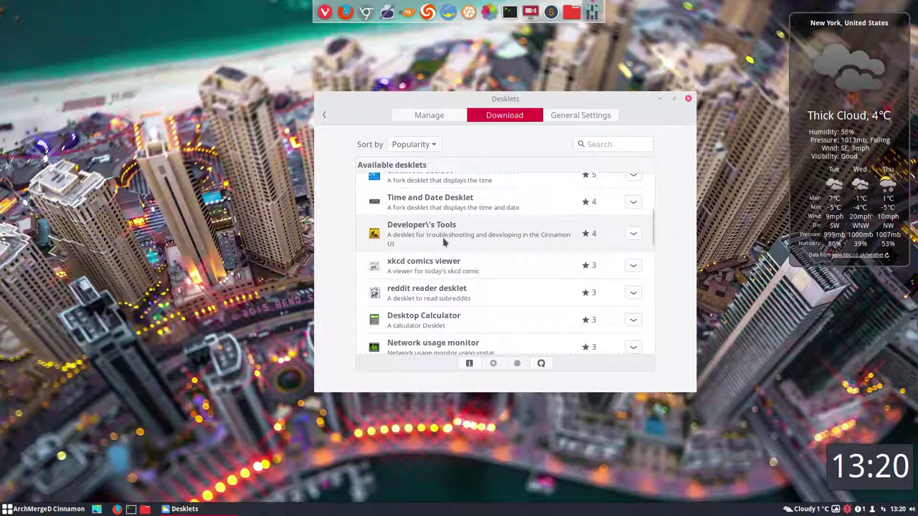
{"action": "left_click", "coordinate": [446, 244]}
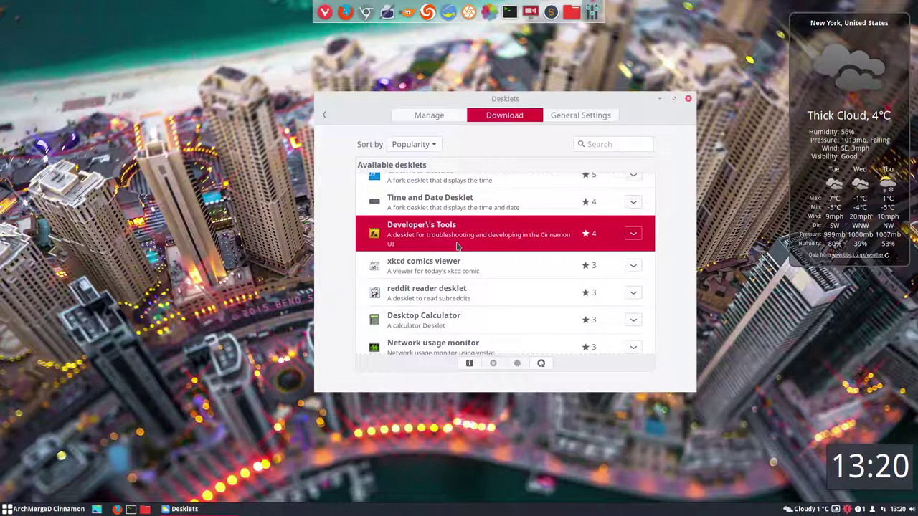
{"action": "scroll", "coordinate": [457, 246], "scroll_direction": "down", "scroll_amount": 1}
{"action": "left_click", "coordinate": [446, 247]}
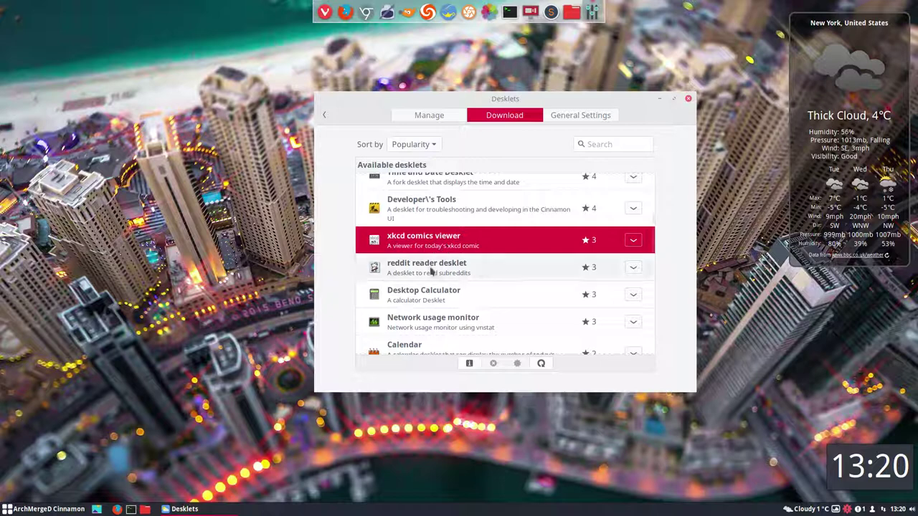
{"action": "left_click", "coordinate": [453, 274]}
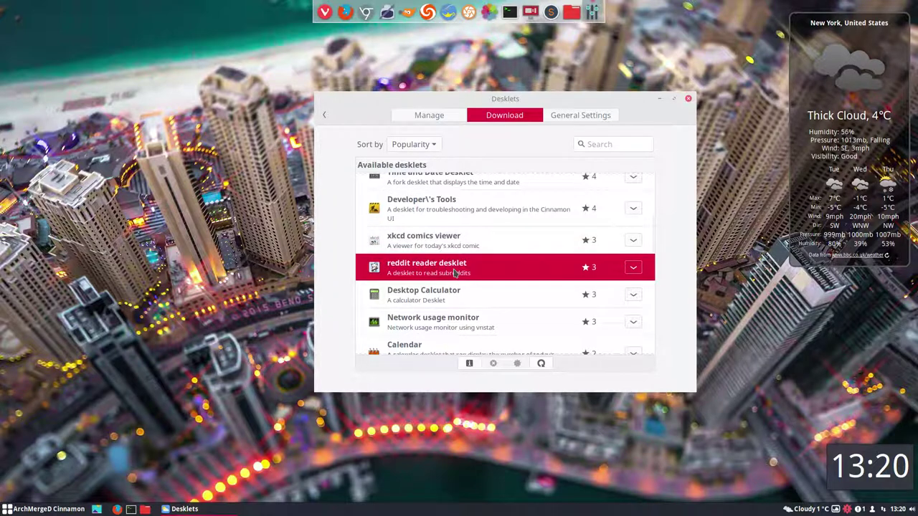
{"action": "scroll", "coordinate": [453, 273], "scroll_direction": "down", "scroll_amount": 1}
{"action": "left_click", "coordinate": [527, 251]}
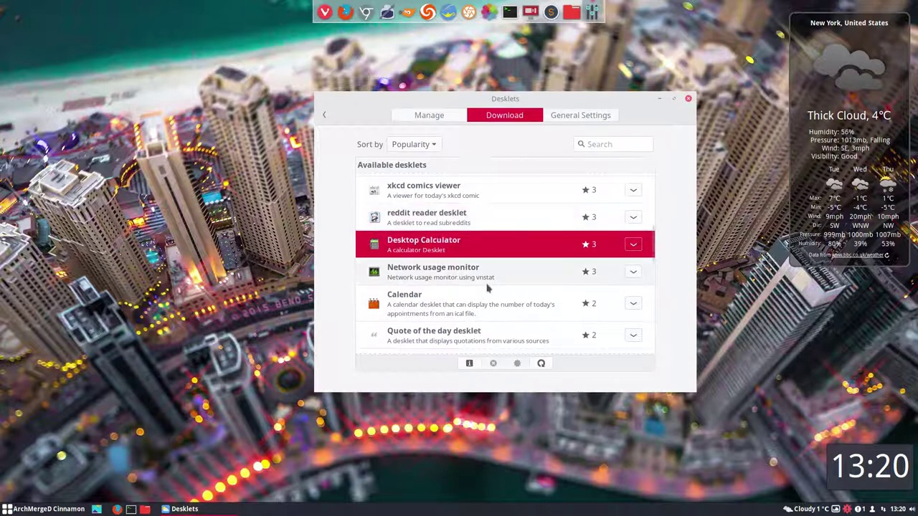
{"action": "left_click", "coordinate": [444, 276]}
Install Network usage monitor, try it on the desktop, then remove it from the desktop.
{"action": "left_click", "coordinate": [632, 271]}
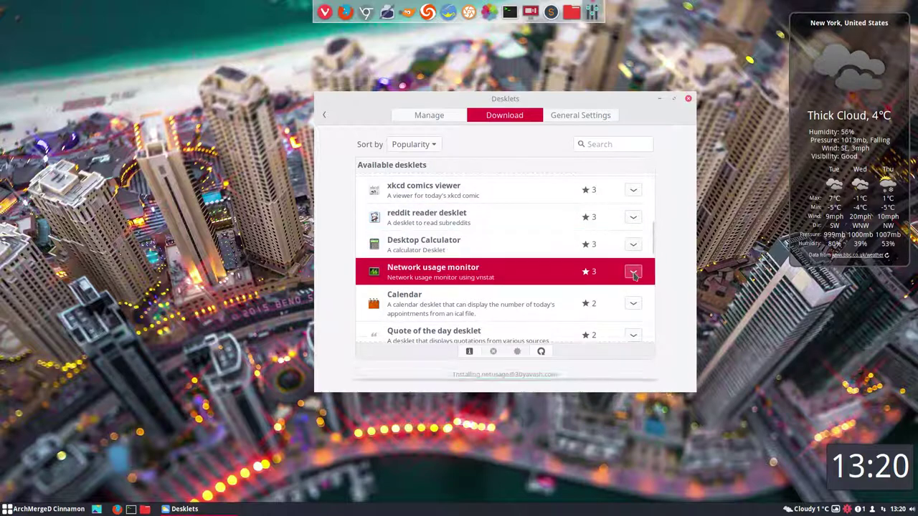
{"action": "left_click", "coordinate": [429, 118]}
{"action": "left_click", "coordinate": [422, 184]}
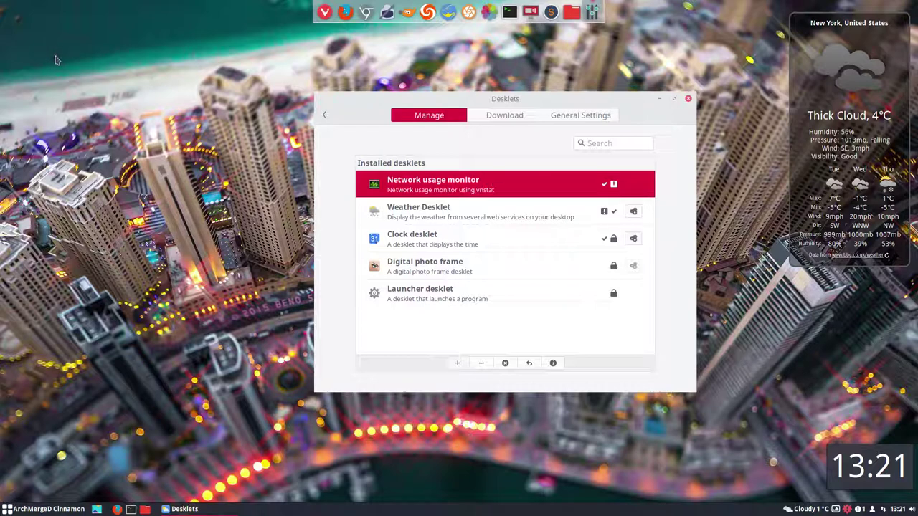
{"action": "right_click", "coordinate": [57, 60]}
{"action": "left_click", "coordinate": [88, 72]}
Uninstall Network usage monitor and return to the downloadable desklets list.
{"action": "left_click", "coordinate": [505, 363]}
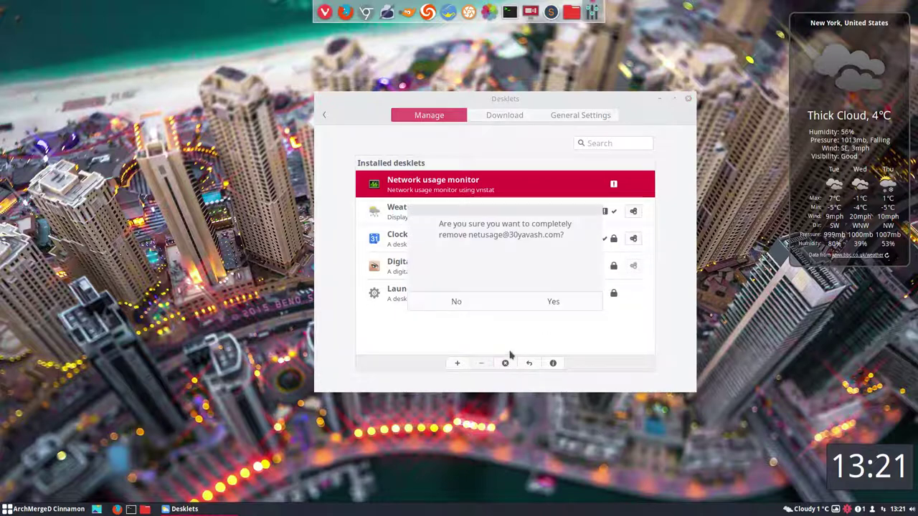
{"action": "left_click", "coordinate": [566, 303]}
{"action": "left_click", "coordinate": [511, 119]}
{"action": "scroll", "coordinate": [451, 287], "scroll_direction": "down", "scroll_amount": 1}
{"action": "scroll", "coordinate": [424, 333], "scroll_direction": "down", "scroll_amount": 3}
Browse past Binary Clock², Weather Underground and shutdown linux, then install the Temperature desklet.
{"action": "scroll", "coordinate": [424, 334], "scroll_direction": "up", "scroll_amount": 1}
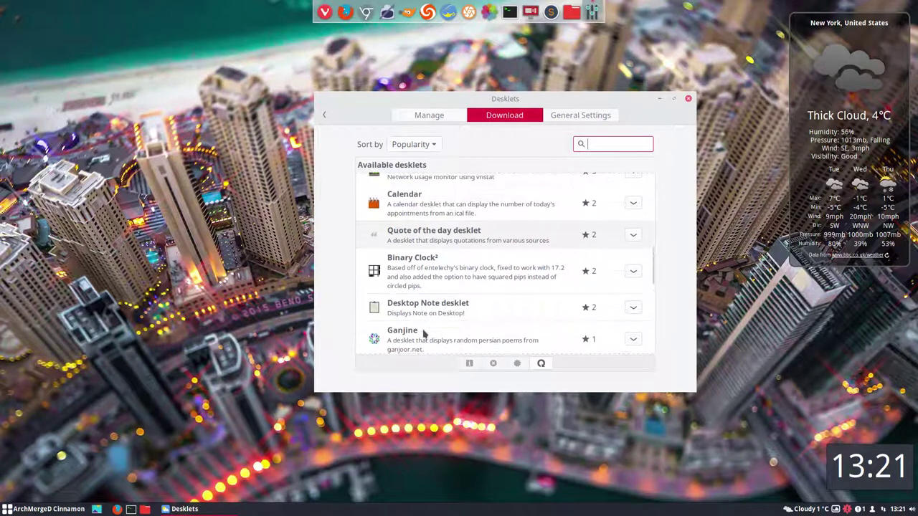
{"action": "scroll", "coordinate": [424, 333], "scroll_direction": "up", "scroll_amount": 1}
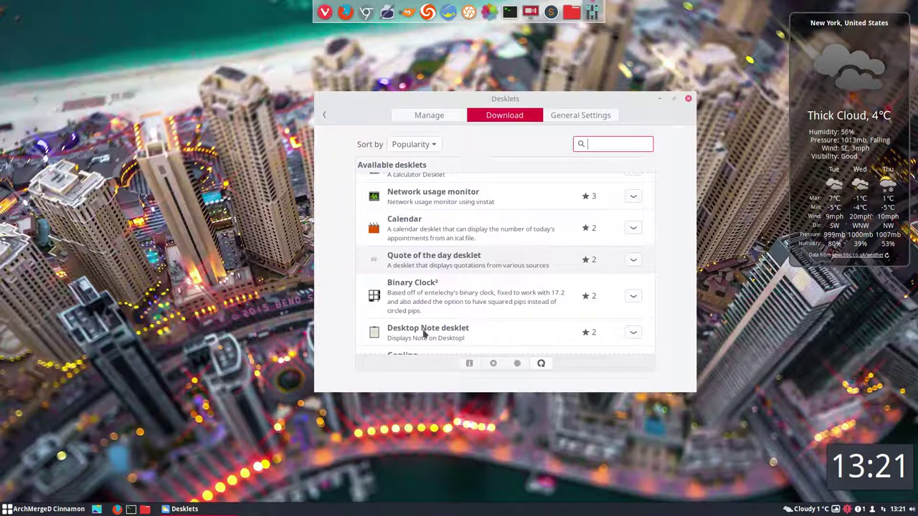
{"action": "scroll", "coordinate": [424, 334], "scroll_direction": "down", "scroll_amount": 2}
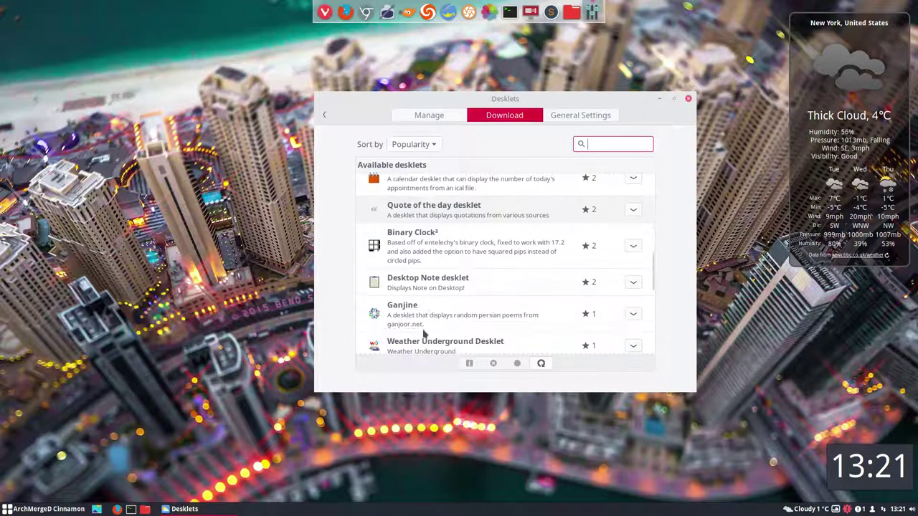
{"action": "scroll", "coordinate": [424, 333], "scroll_direction": "down", "scroll_amount": 2}
{"action": "left_click", "coordinate": [434, 207]}
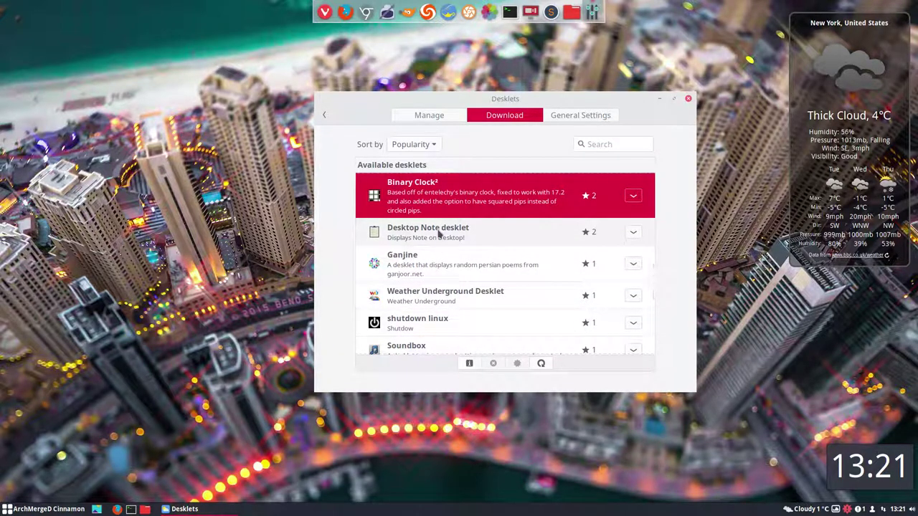
{"action": "scroll", "coordinate": [439, 233], "scroll_direction": "down", "scroll_amount": 1}
{"action": "left_click", "coordinate": [456, 271]}
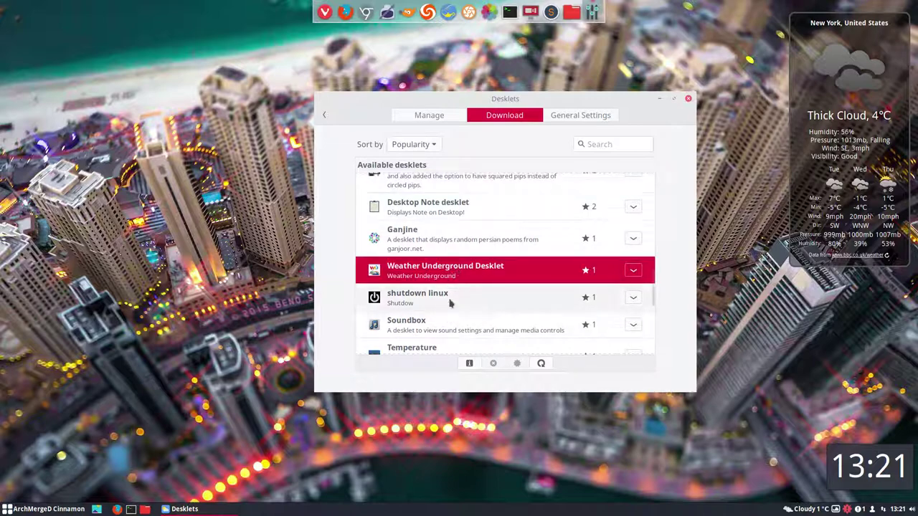
{"action": "left_click", "coordinate": [440, 300]}
{"action": "scroll", "coordinate": [441, 322], "scroll_direction": "down", "scroll_amount": 3}
{"action": "scroll", "coordinate": [441, 312], "scroll_direction": "down", "scroll_amount": 1}
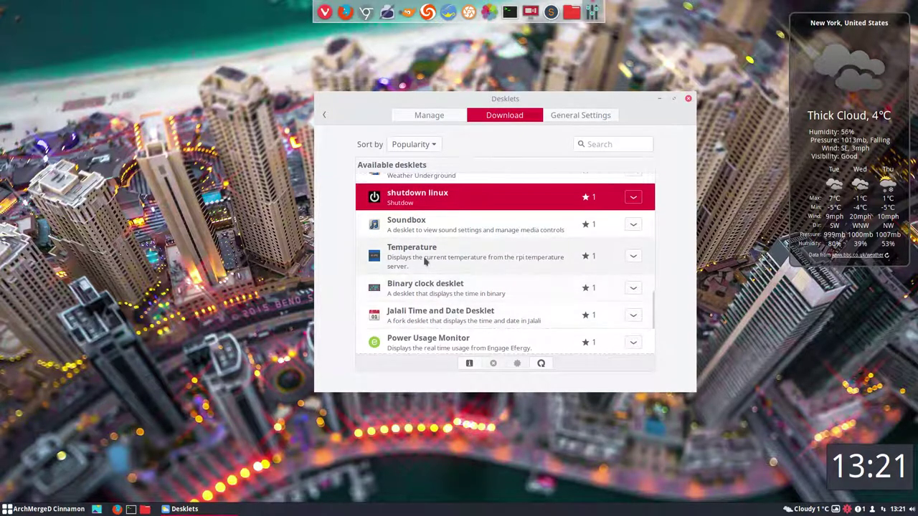
{"action": "left_click", "coordinate": [445, 260]}
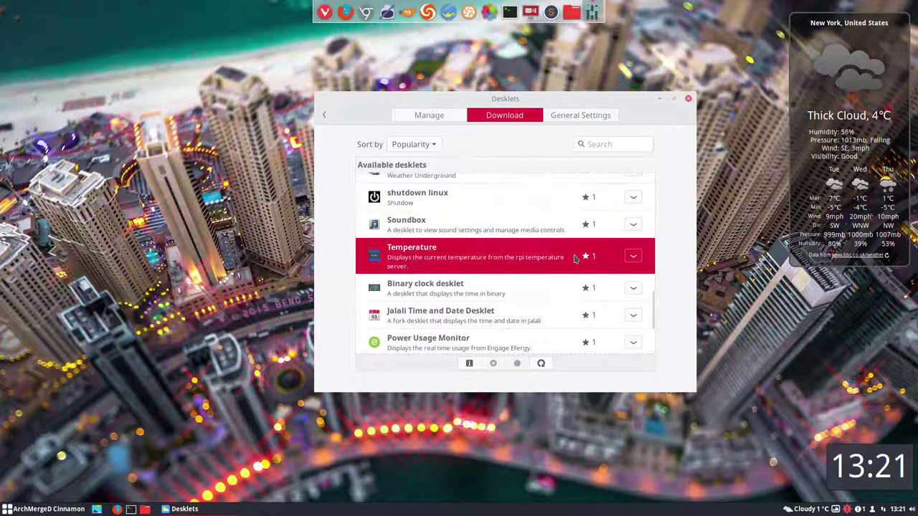
{"action": "left_click", "coordinate": [632, 259]}
Add Temperature to the desktop, remove its error desklet, then add and remove it again.
{"action": "left_click", "coordinate": [434, 121]}
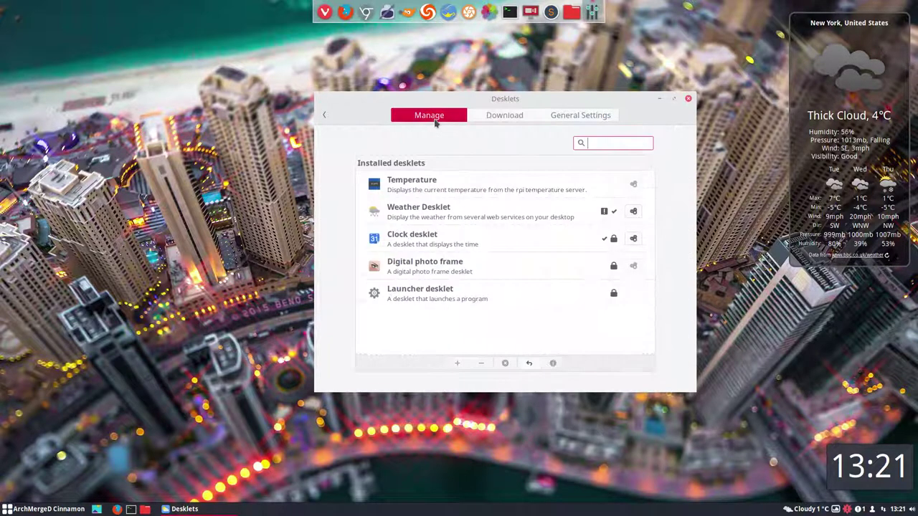
{"action": "left_click", "coordinate": [436, 183]}
{"action": "left_click", "coordinate": [454, 365]}
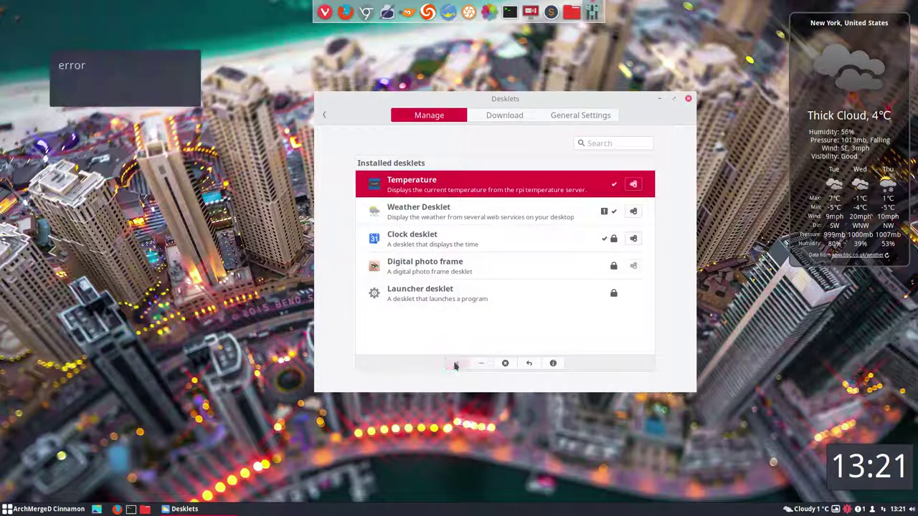
{"action": "right_click", "coordinate": [176, 92]}
{"action": "left_click", "coordinate": [234, 86]}
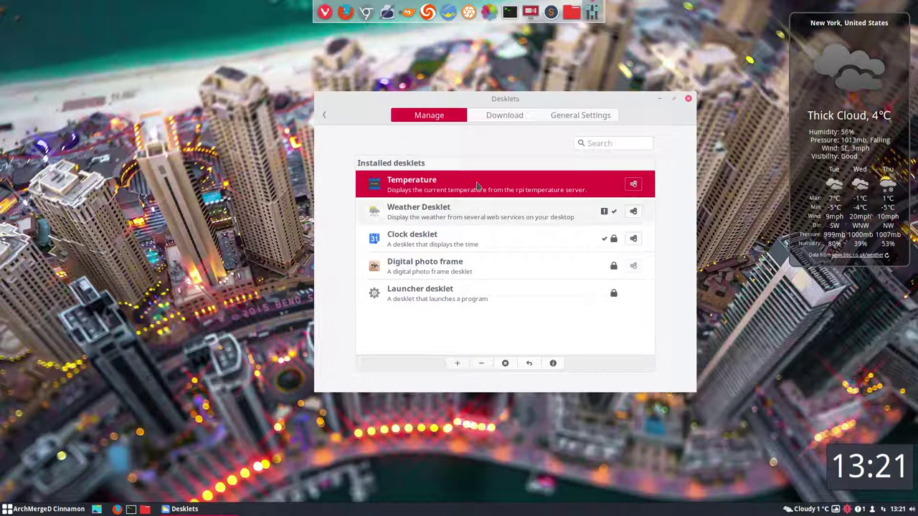
{"action": "left_click", "coordinate": [457, 363]}
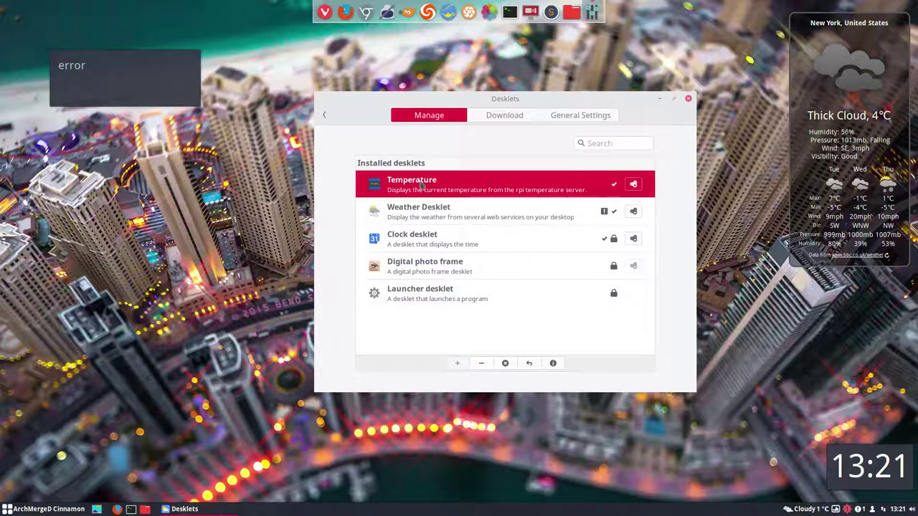
{"action": "left_click", "coordinate": [483, 365]}
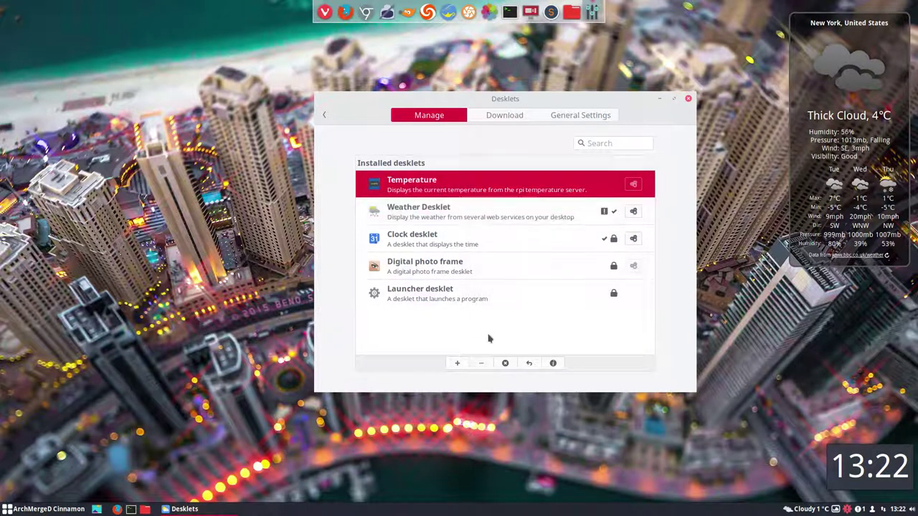
Reopen desklets settings, place Temperature once more, remove it and confirm uninstalling it.
{"action": "left_click", "coordinate": [324, 115]}
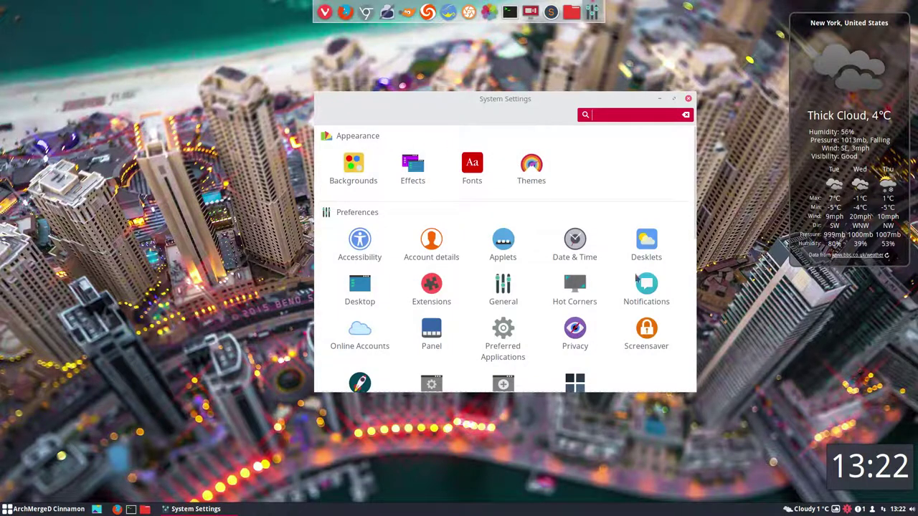
{"action": "left_click", "coordinate": [637, 259]}
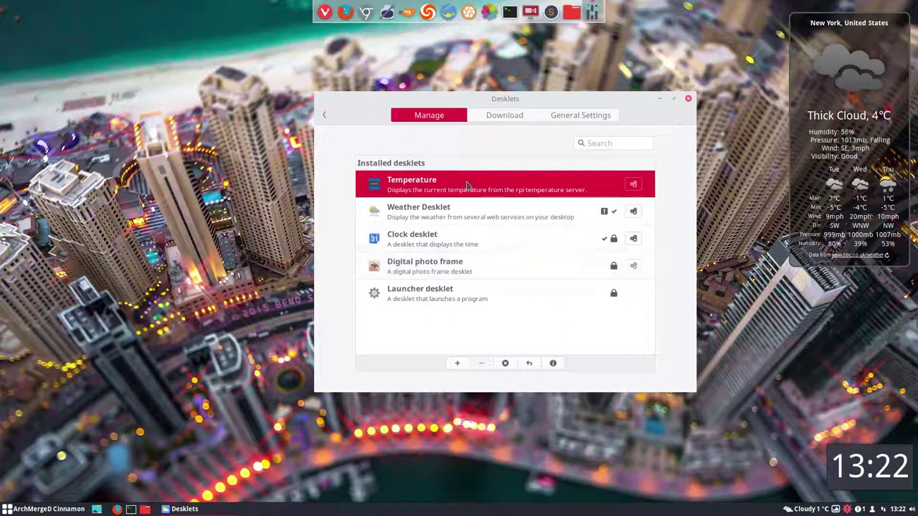
{"action": "left_click", "coordinate": [456, 362]}
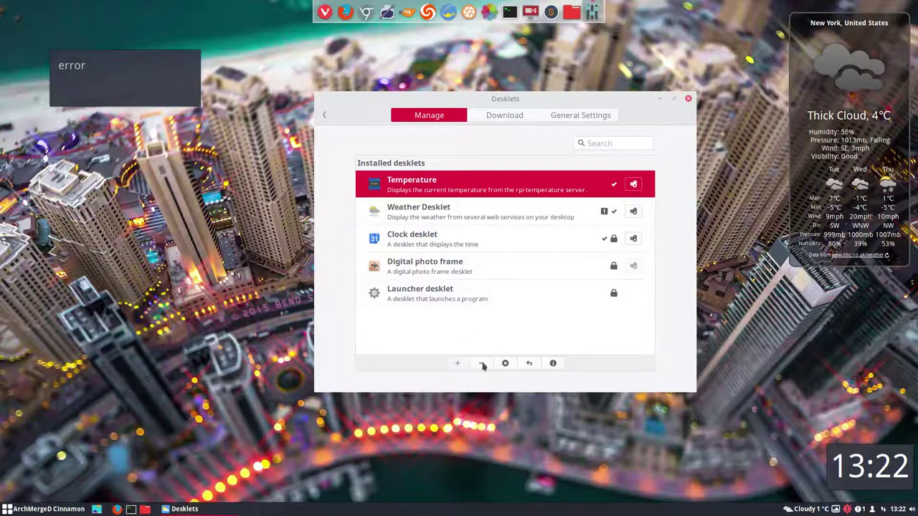
{"action": "left_click", "coordinate": [482, 364]}
{"action": "left_click", "coordinate": [506, 364]}
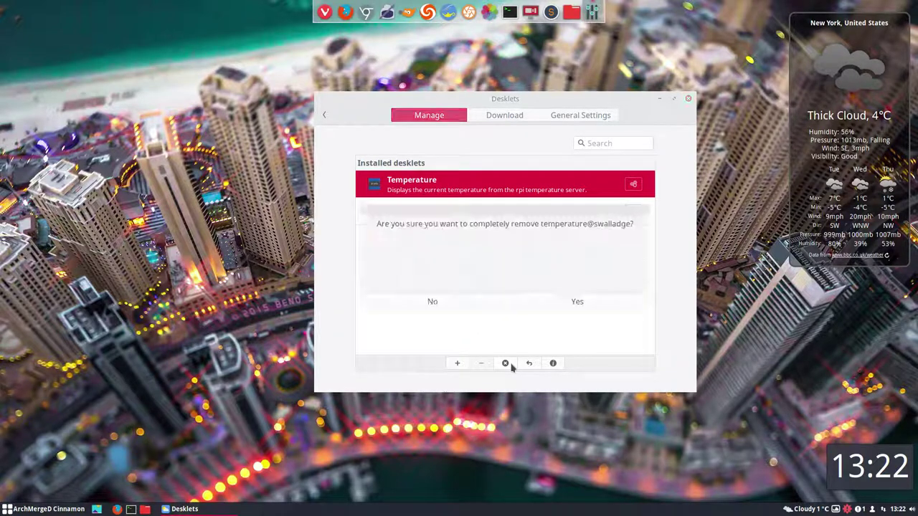
{"action": "left_click", "coordinate": [585, 309]}
Look past Battery Level Indicator, install Binary clock, and show the installed desklets.
{"action": "left_click", "coordinate": [513, 120]}
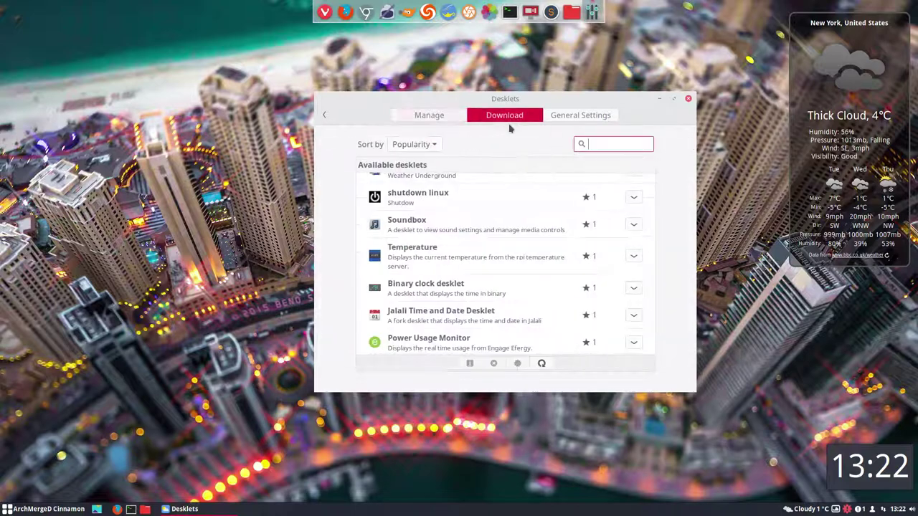
{"action": "scroll", "coordinate": [519, 271], "scroll_direction": "down", "scroll_amount": 3}
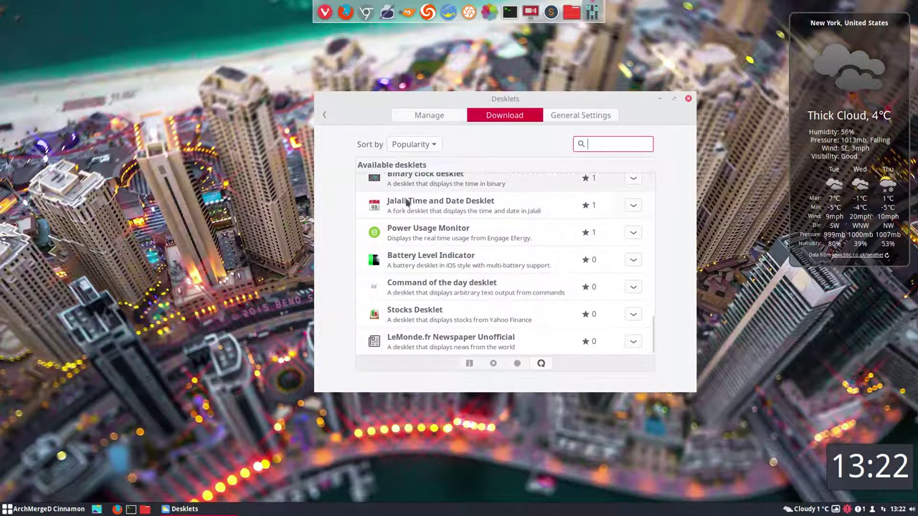
{"action": "left_click", "coordinate": [566, 270]}
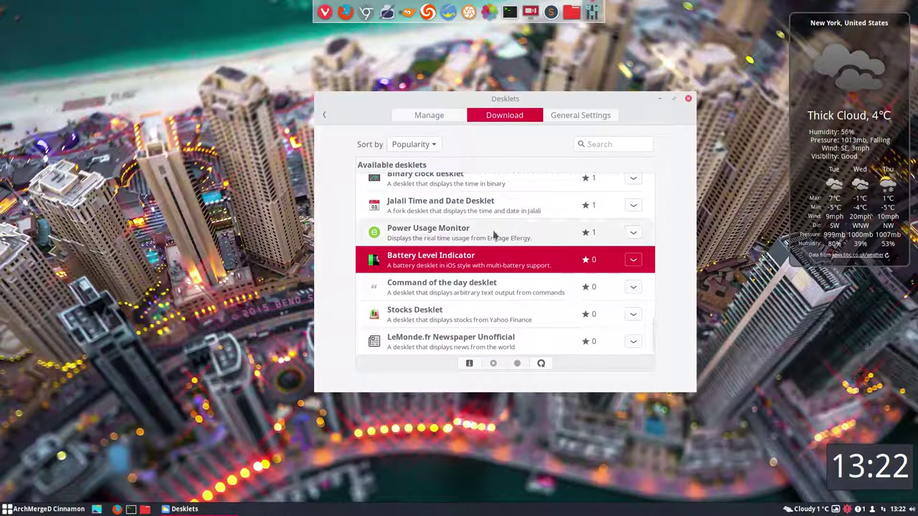
{"action": "scroll", "coordinate": [486, 237], "scroll_direction": "up", "scroll_amount": 2}
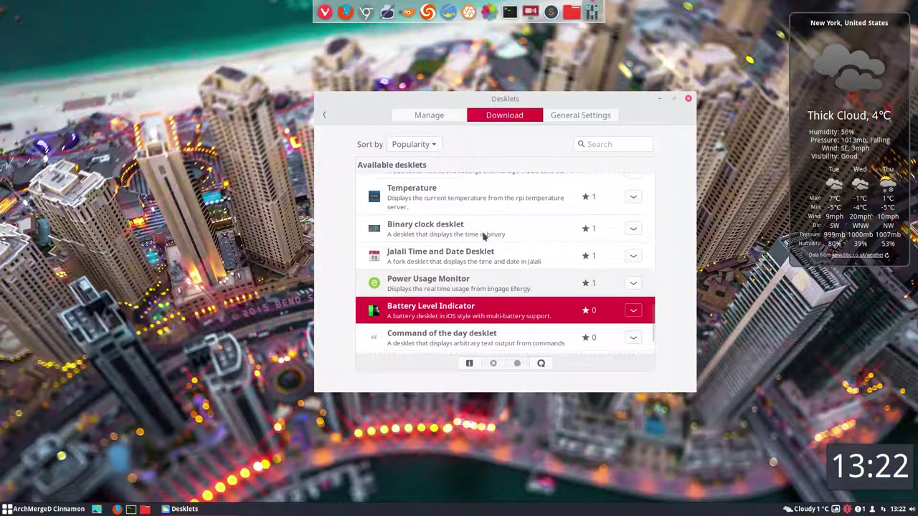
{"action": "left_click", "coordinate": [439, 231]}
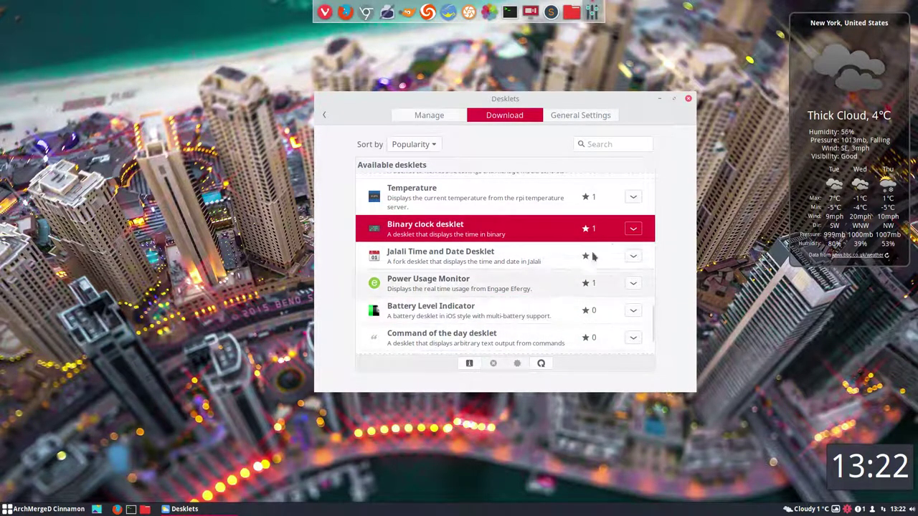
{"action": "left_click", "coordinate": [633, 229]}
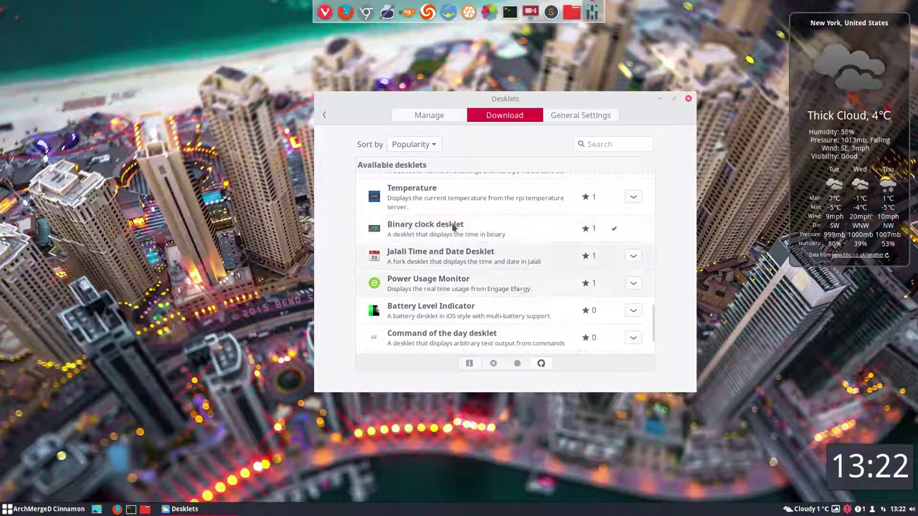
{"action": "left_click", "coordinate": [430, 119]}
{"action": "left_click", "coordinate": [430, 184]}
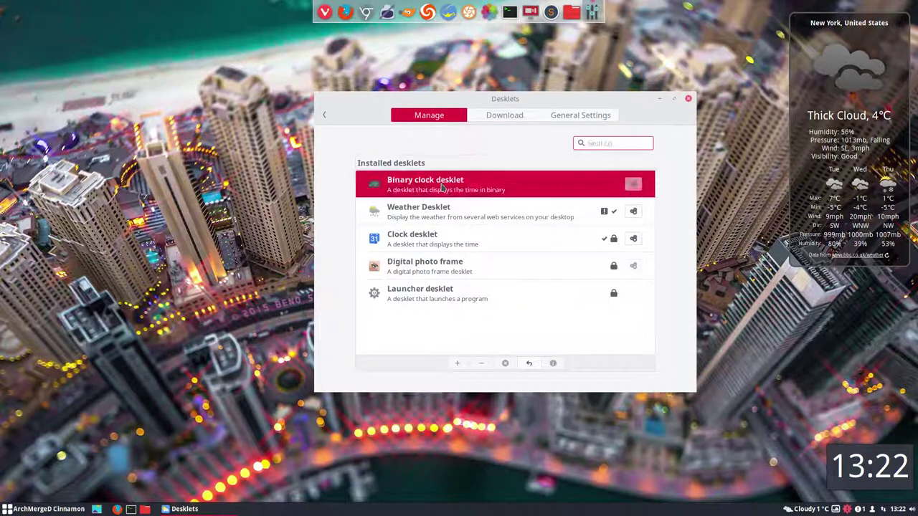
{"action": "left_click", "coordinate": [456, 368]}
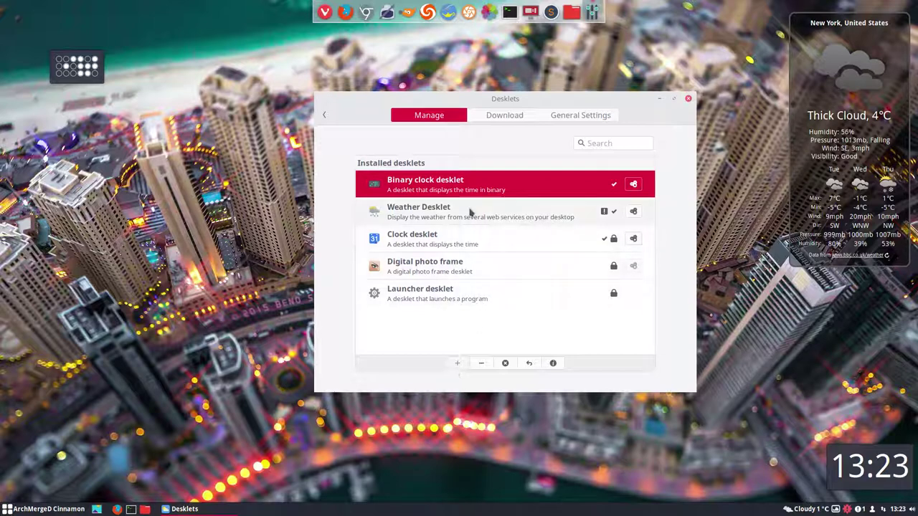
Remove and uninstall Binary clock, close the settings window, and nudge the clock desklet left.
{"action": "left_click", "coordinate": [481, 363]}
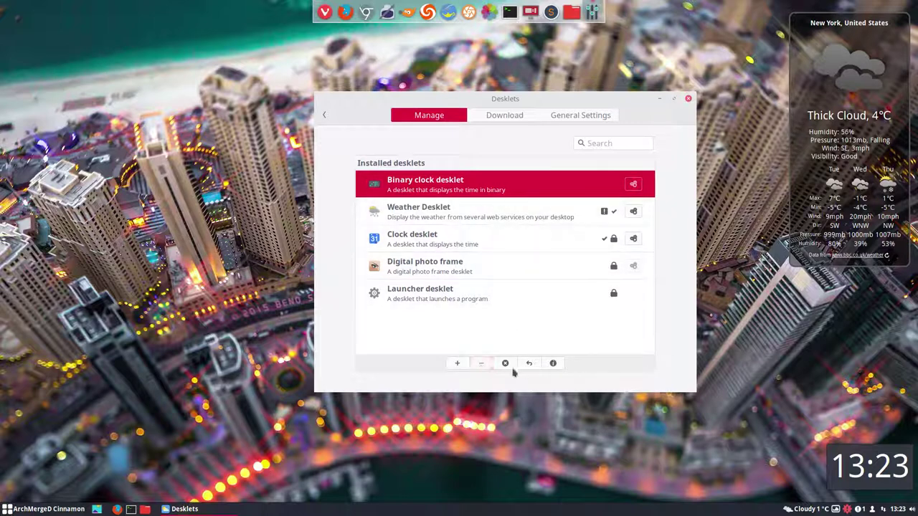
{"action": "left_click", "coordinate": [505, 363]}
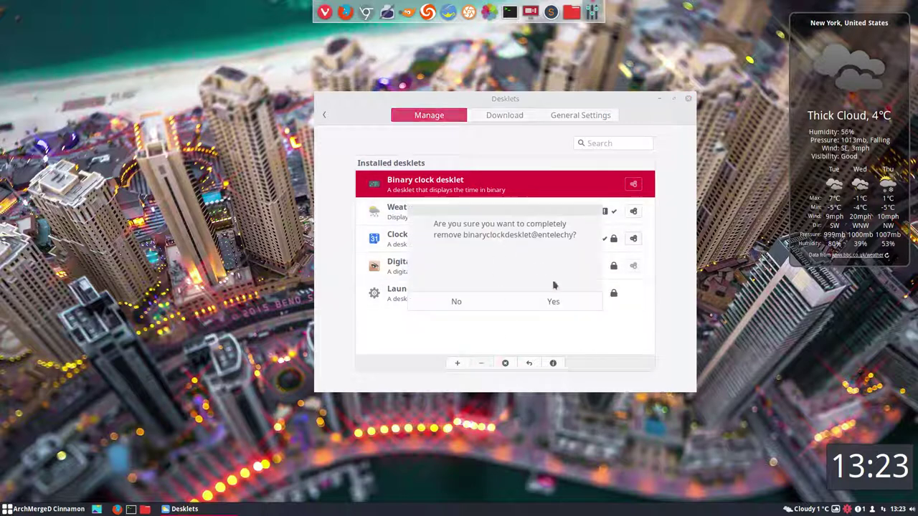
{"action": "left_click", "coordinate": [565, 307]}
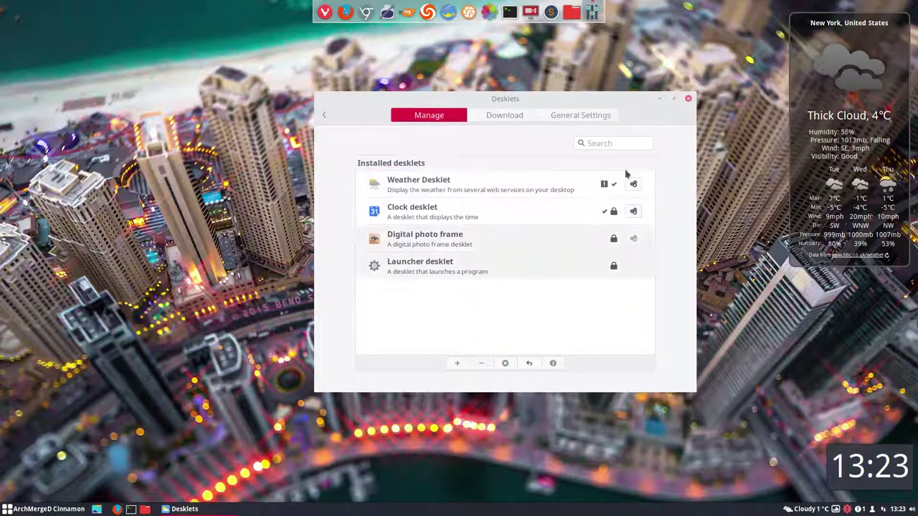
{"action": "left_click", "coordinate": [688, 98]}
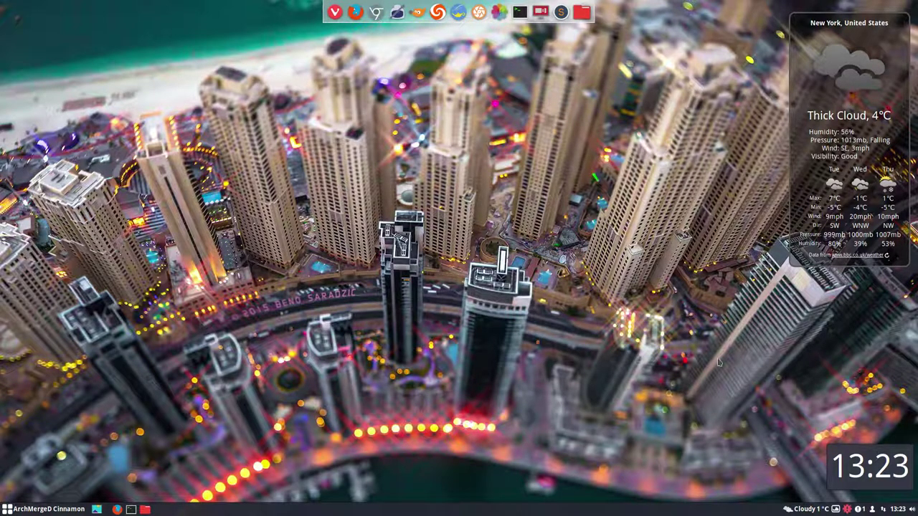
{"action": "left_click_drag", "start_coordinate": [856, 467], "coordinate": [851, 467]}
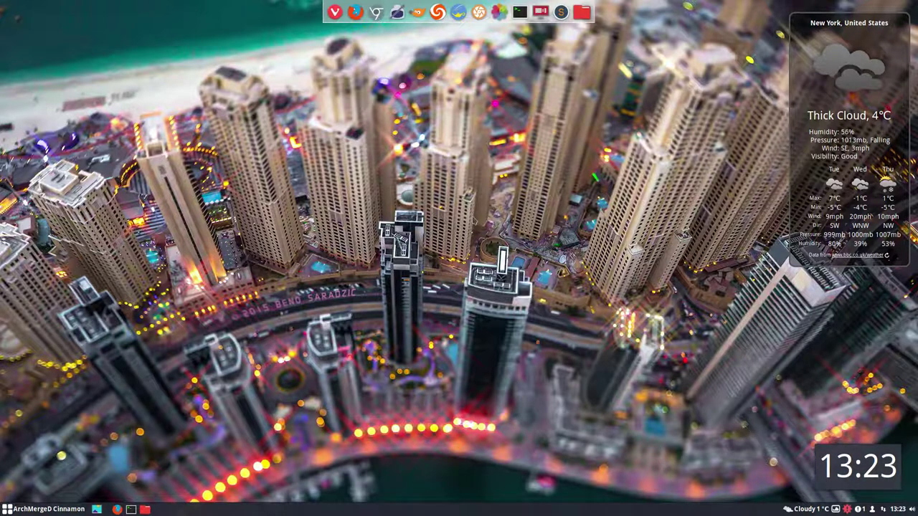